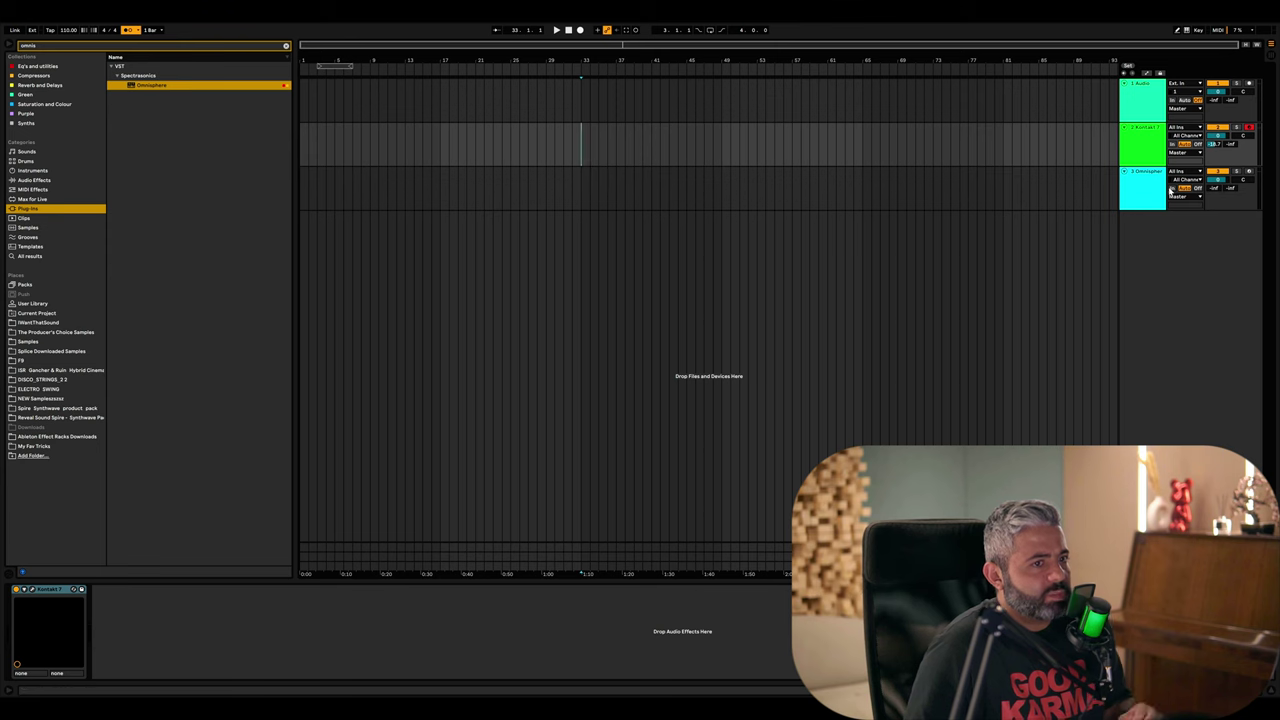
# - Arm the Kontakt 7 track and record a MIDI melody of about ten bars starting at bar 33
pyautogui.click(1249, 171)
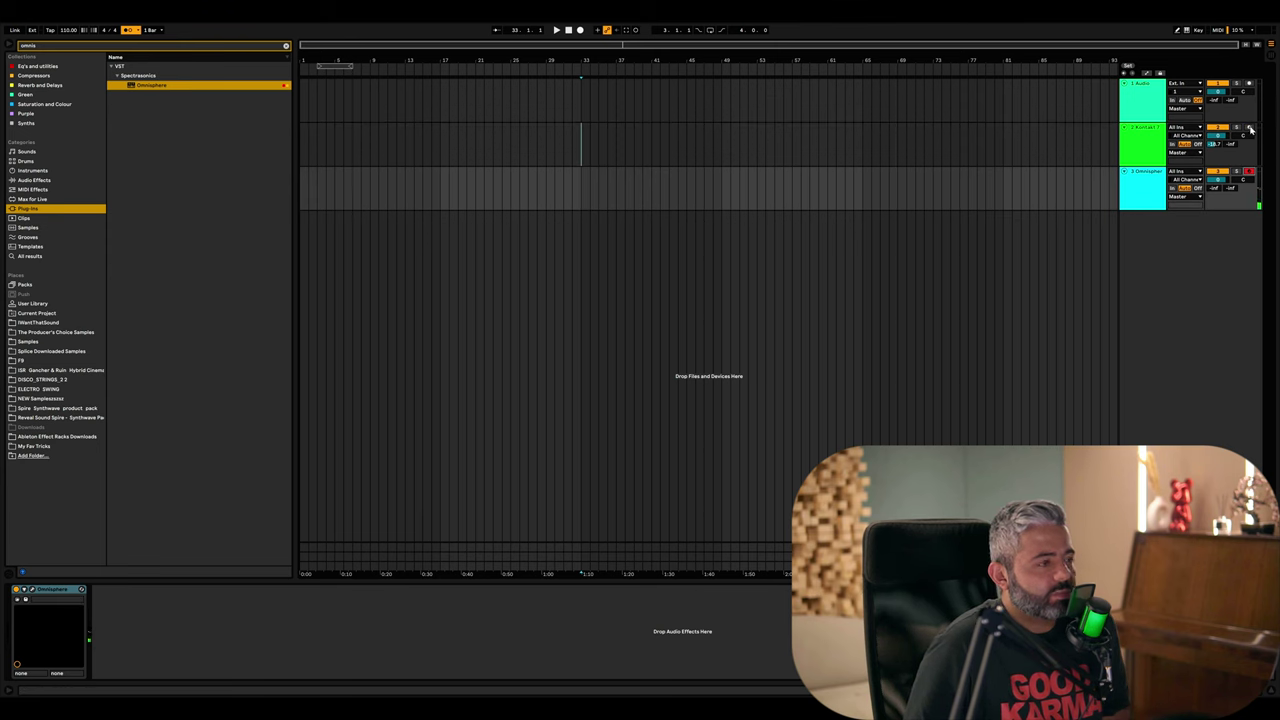
pyautogui.click(576, 152)
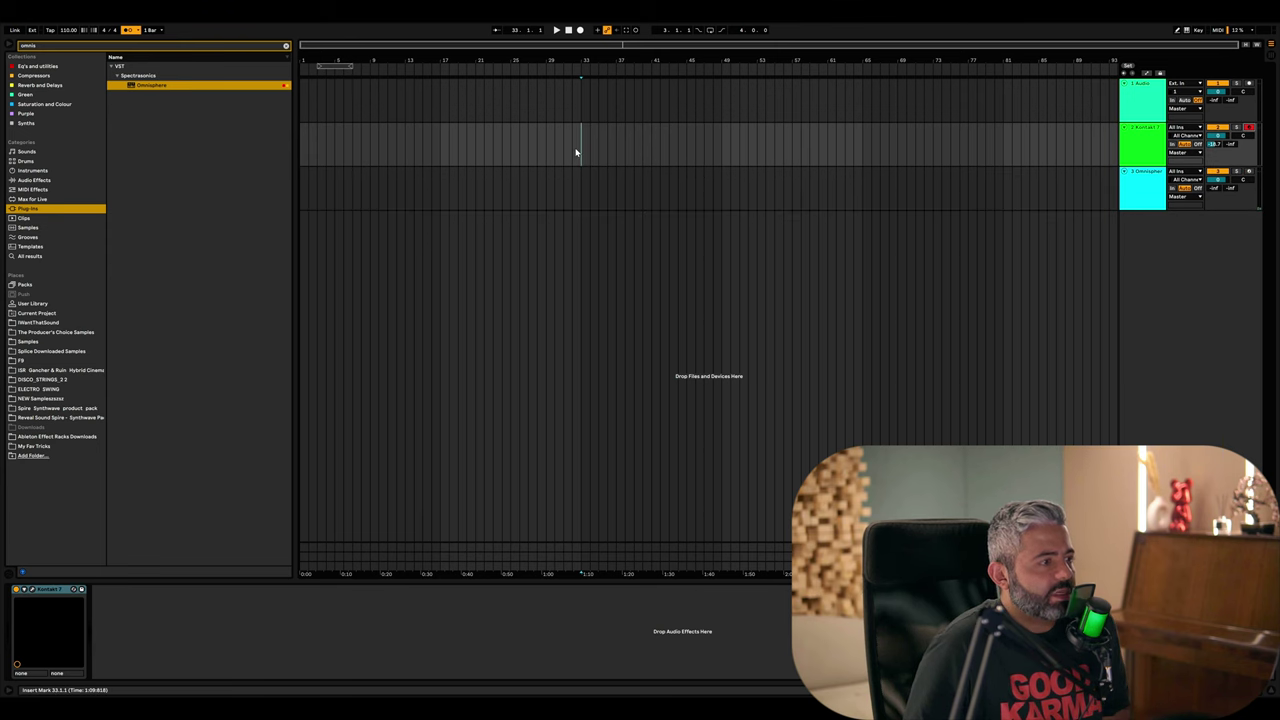
pyautogui.click(581, 30)
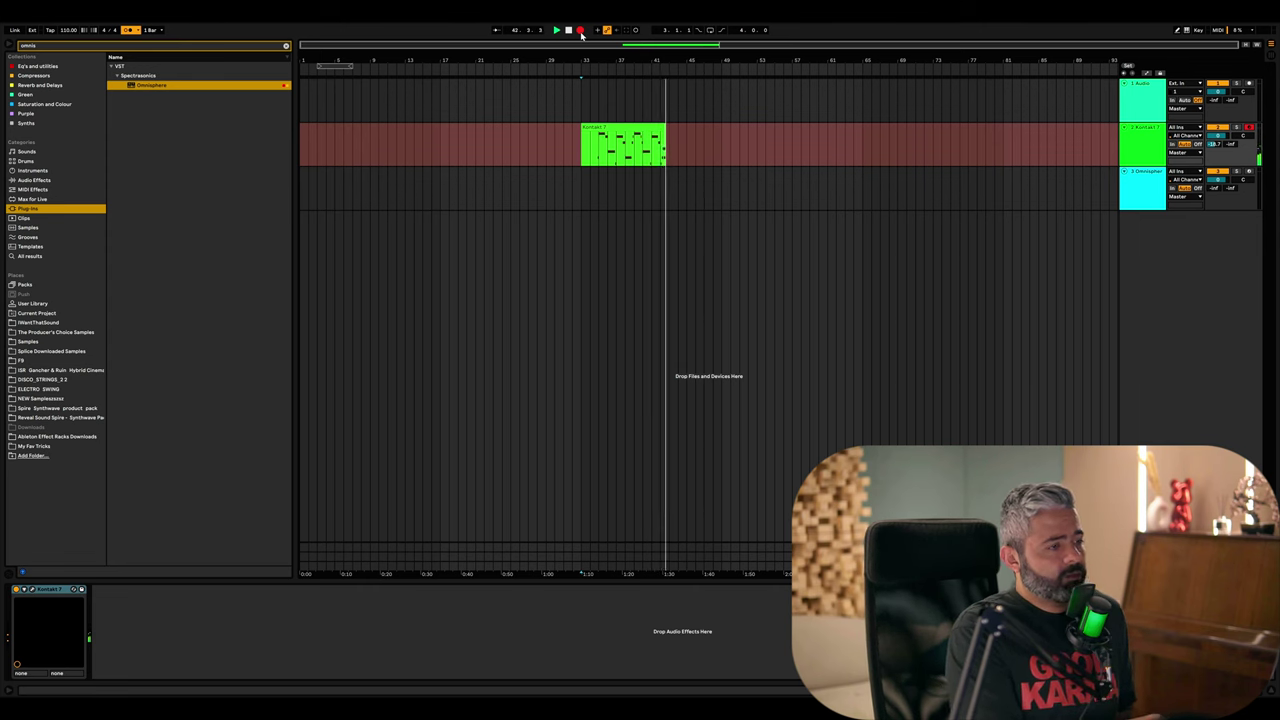
pyautogui.press('space')
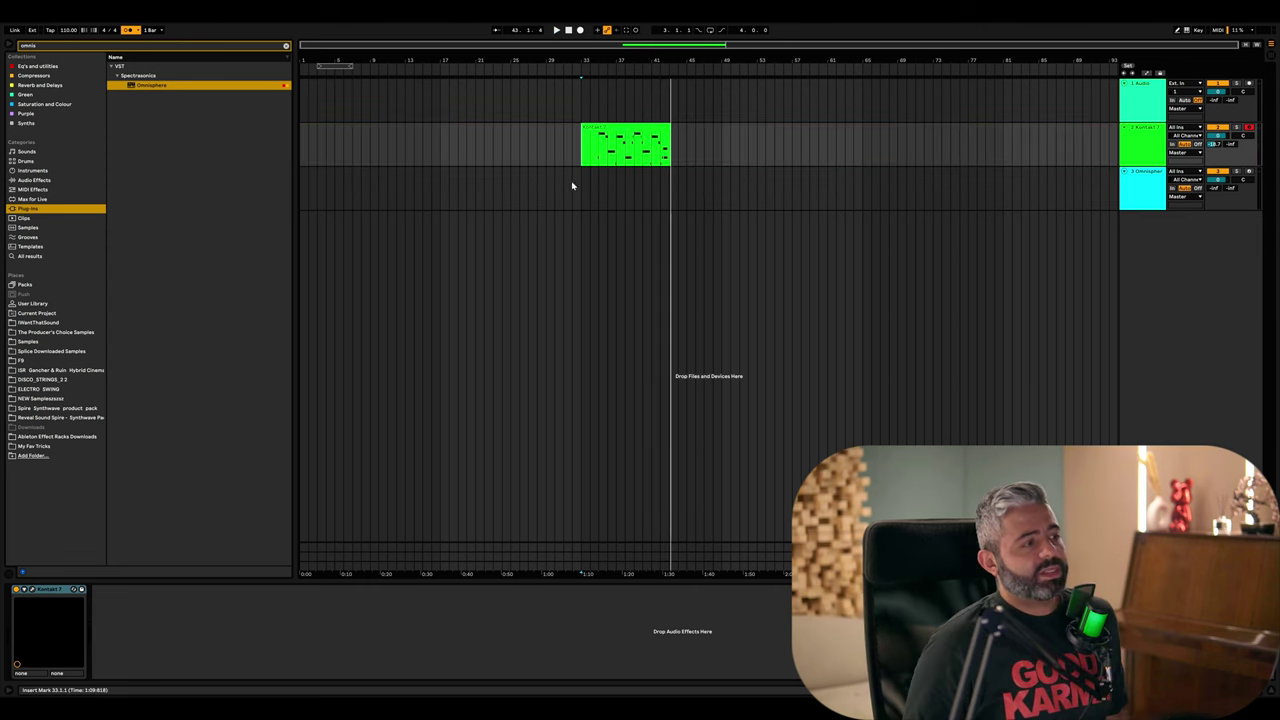
# - Open the recorded Kontakt 7 clip for note editing around its bar 3
pyautogui.doubleClick(618, 130)
pyautogui.click(434, 392)
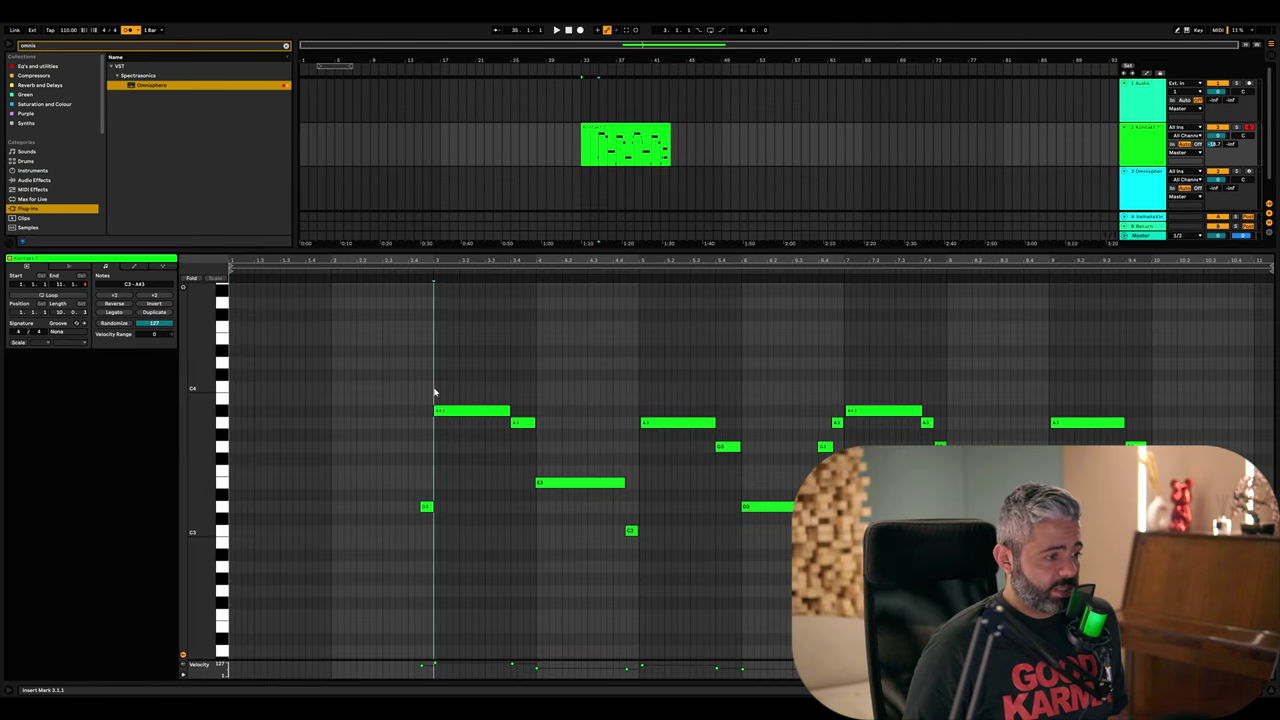
pyautogui.press('+')
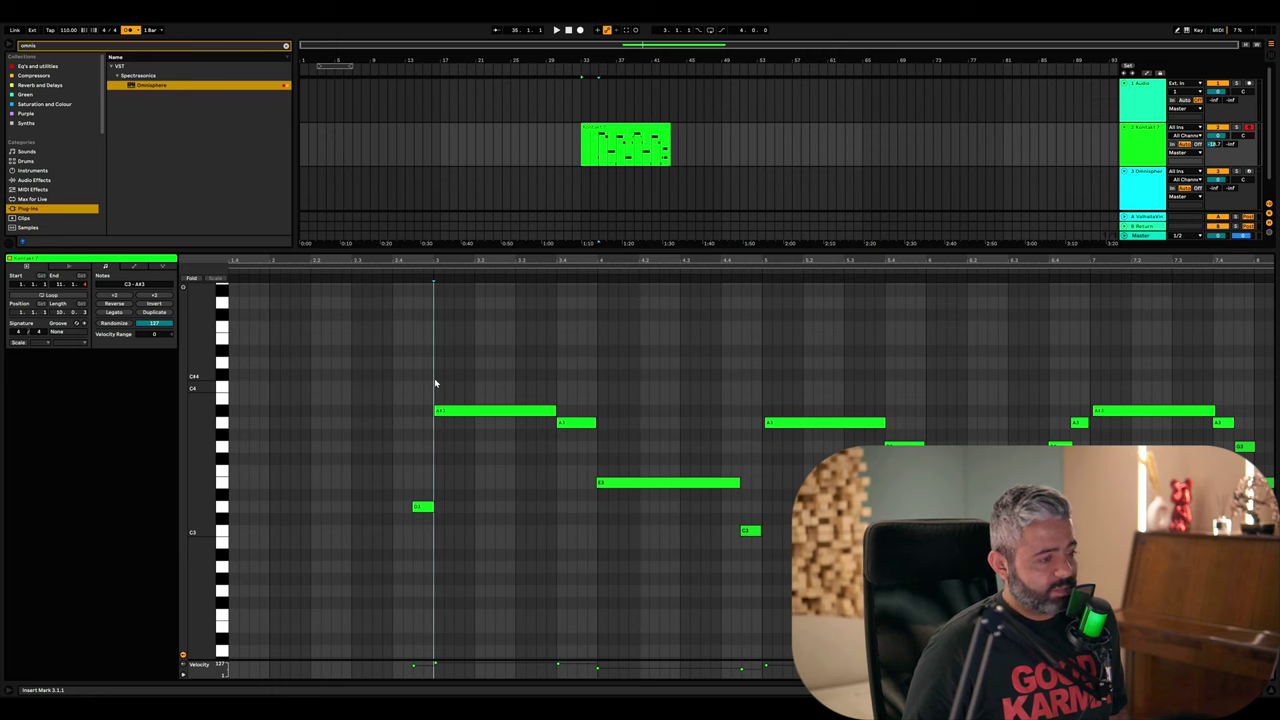
# - Audition the opening D3 pickup note and the A#3 note at bar 3, with a short playback
pyautogui.click(425, 509)
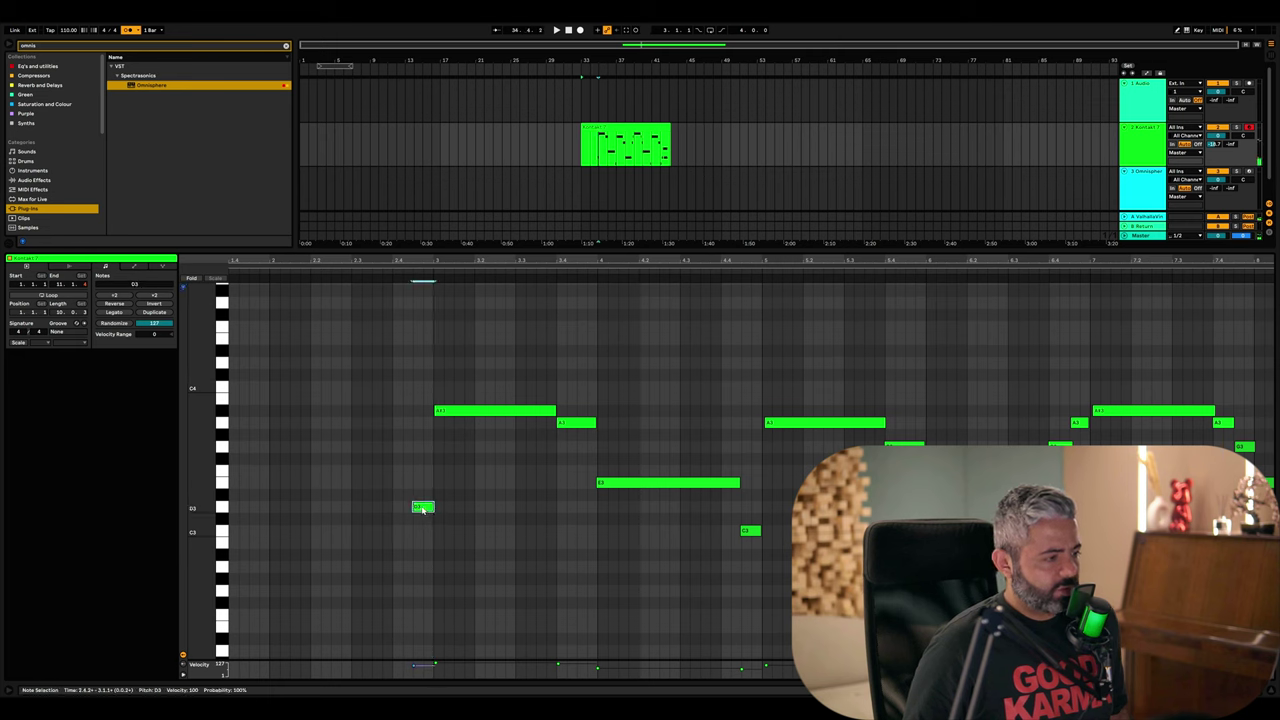
pyautogui.moveTo(422, 509); pyautogui.dragTo(442, 414)
pyautogui.press('space')
pyautogui.moveTo(455, 411); pyautogui.dragTo(557, 411)
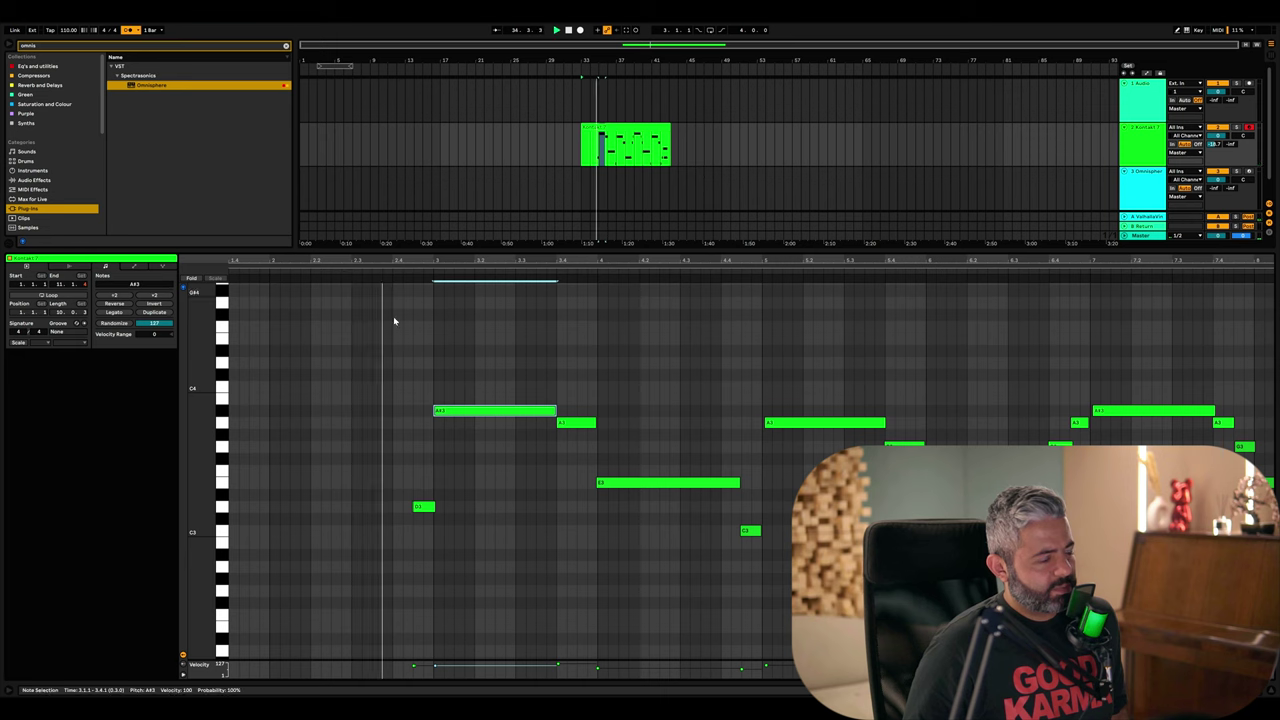
pyautogui.press('space')
# - Try nudging the opening D3 pickup note later and earlier in time
pyautogui.click(424, 508)
pyautogui.press('Right')
pyautogui.press('Left')
pyautogui.press('Left')
pyautogui.press('Left')
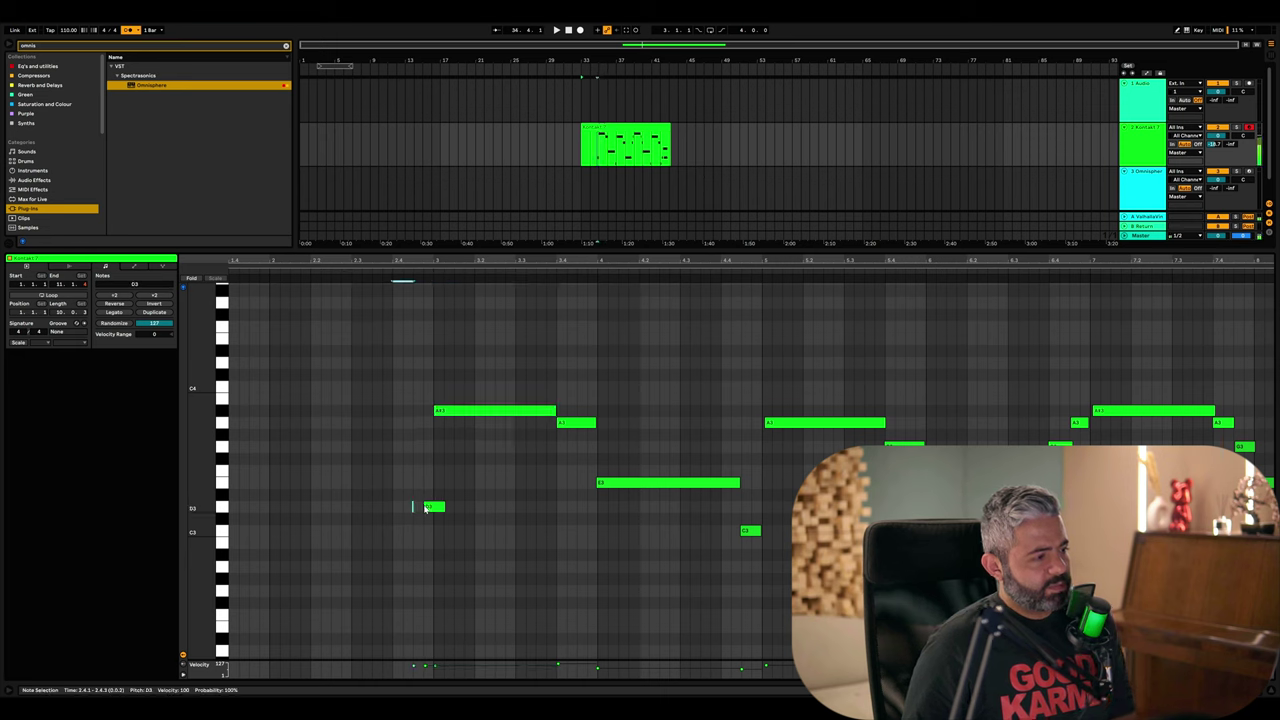
# - Play back the melody from just before the D3 pickup note to check its timing
pyautogui.click(400, 270)
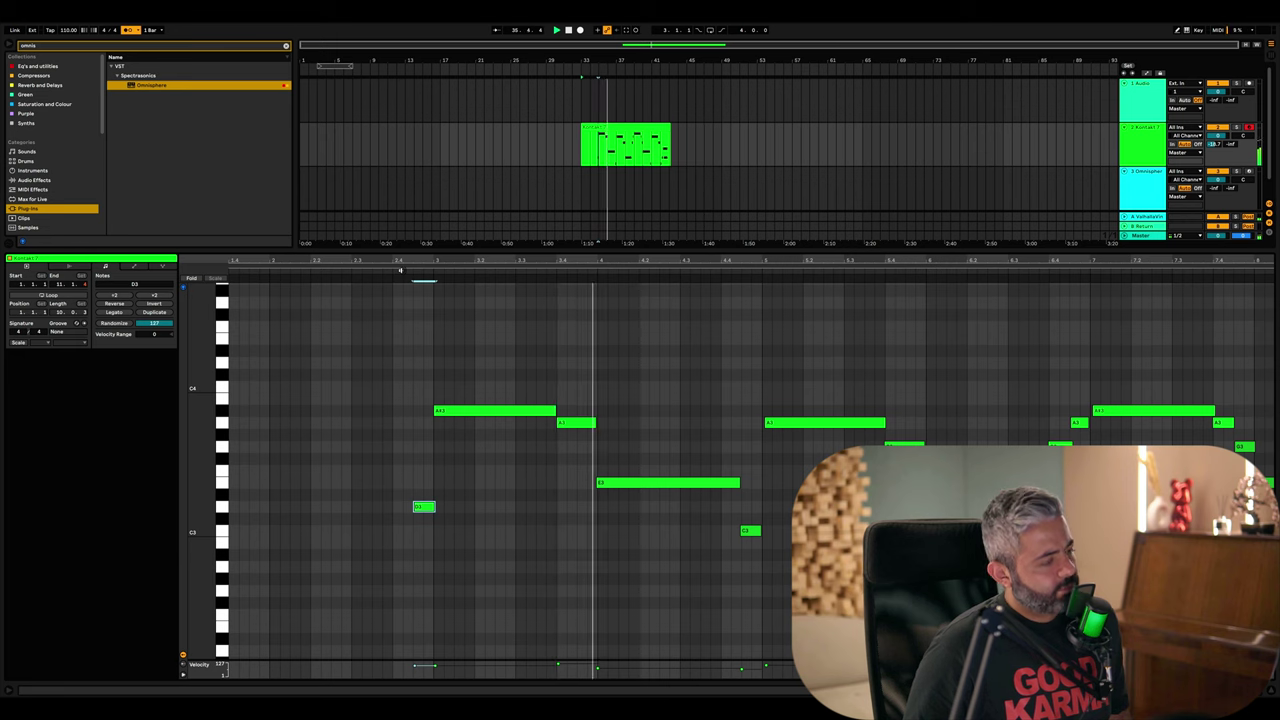
pyautogui.press('space')
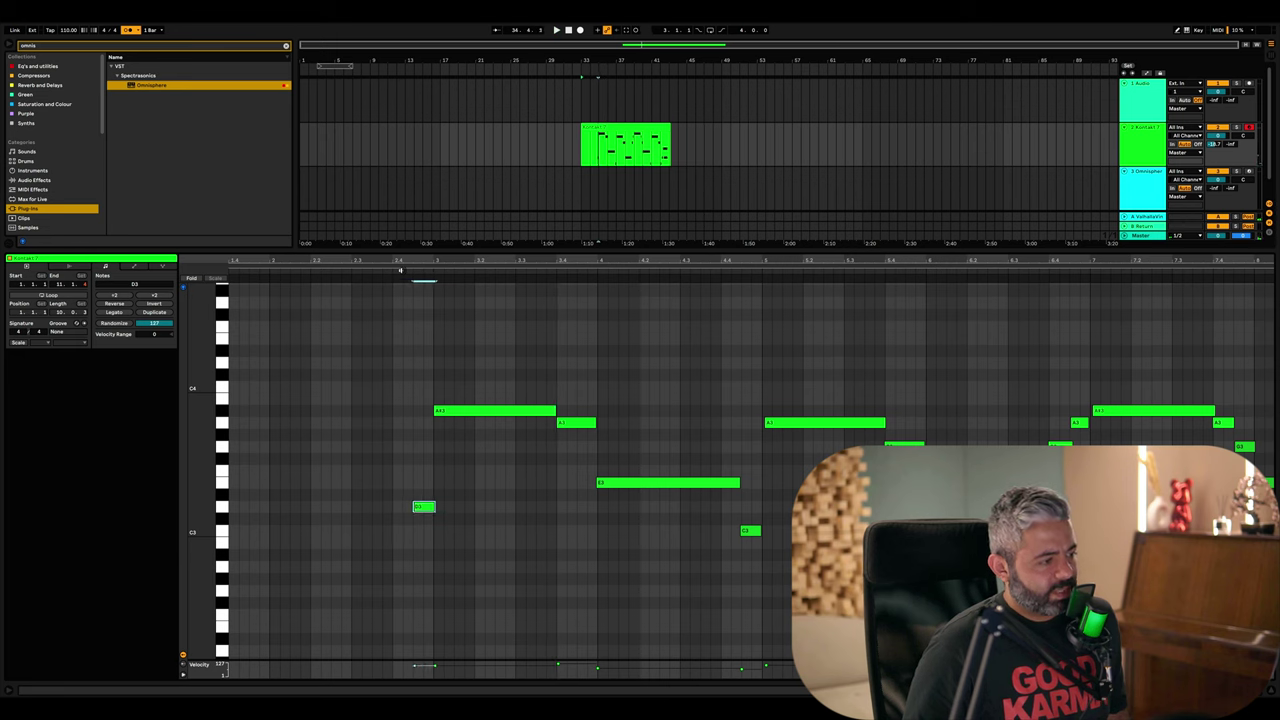
pyautogui.click(373, 284)
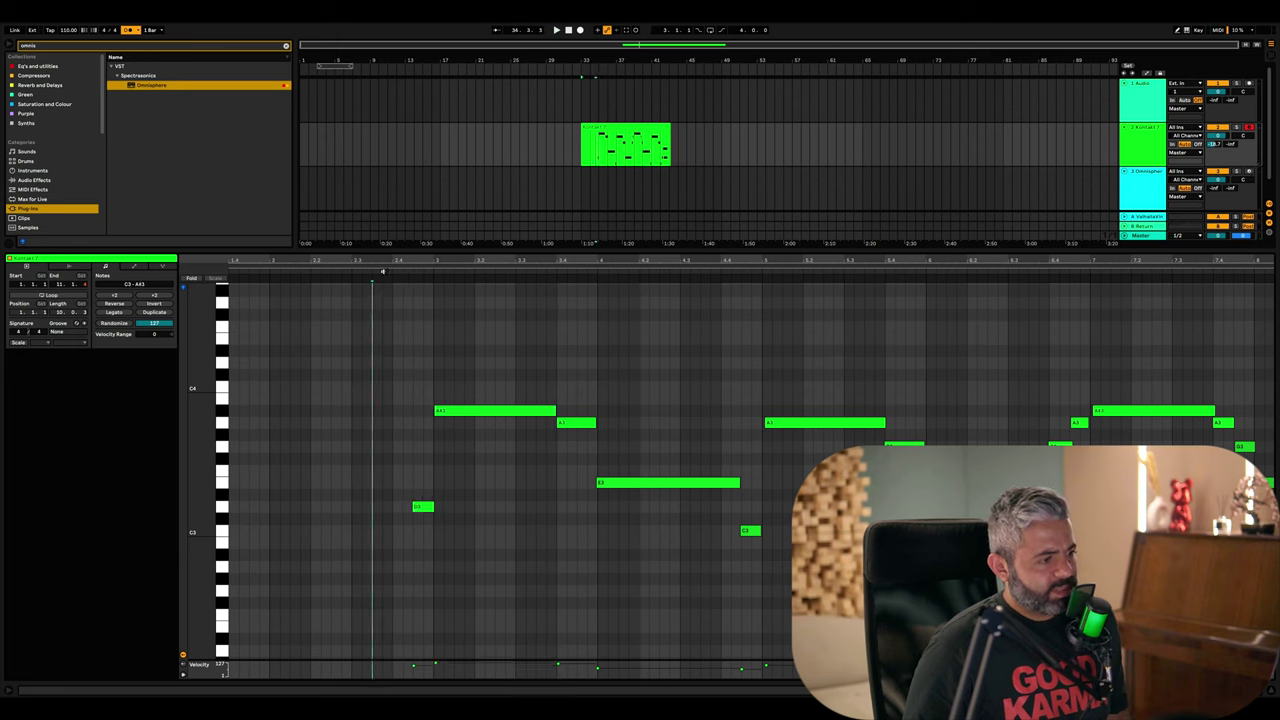
pyautogui.press('space')
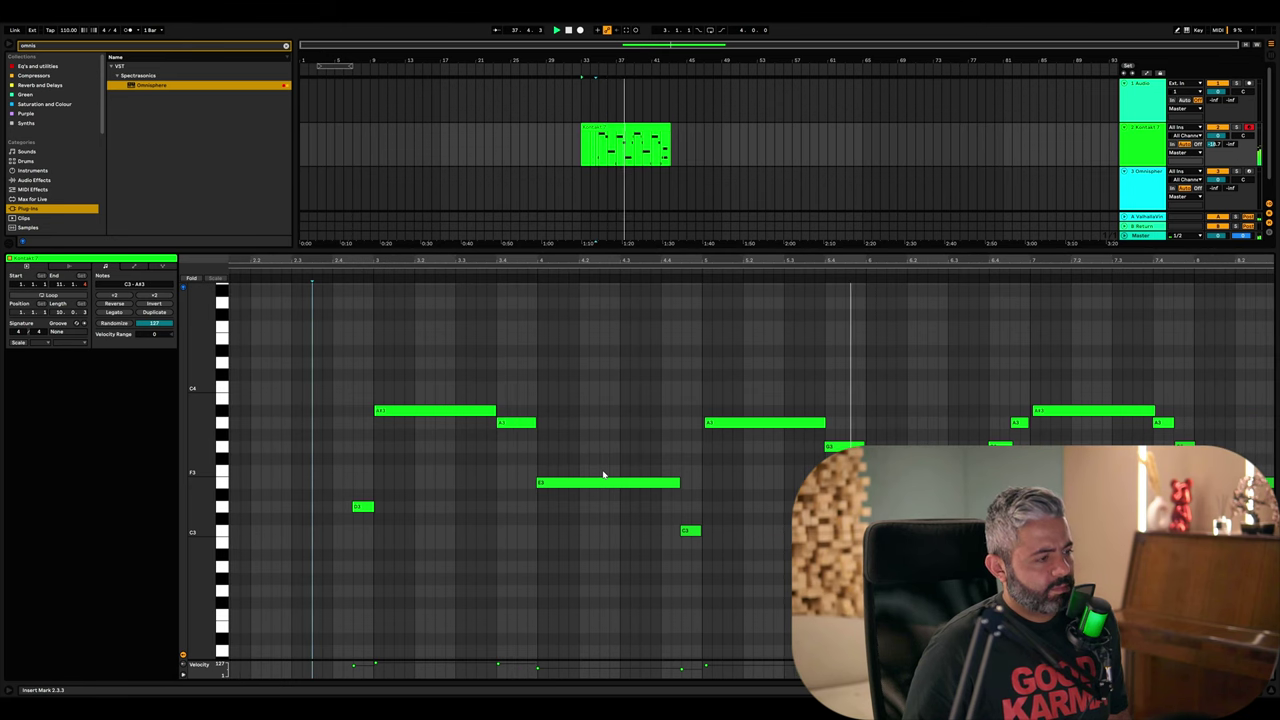
pyautogui.hscroll(-1, 603, 475)
pyautogui.press('space')
pyautogui.click(384, 409)
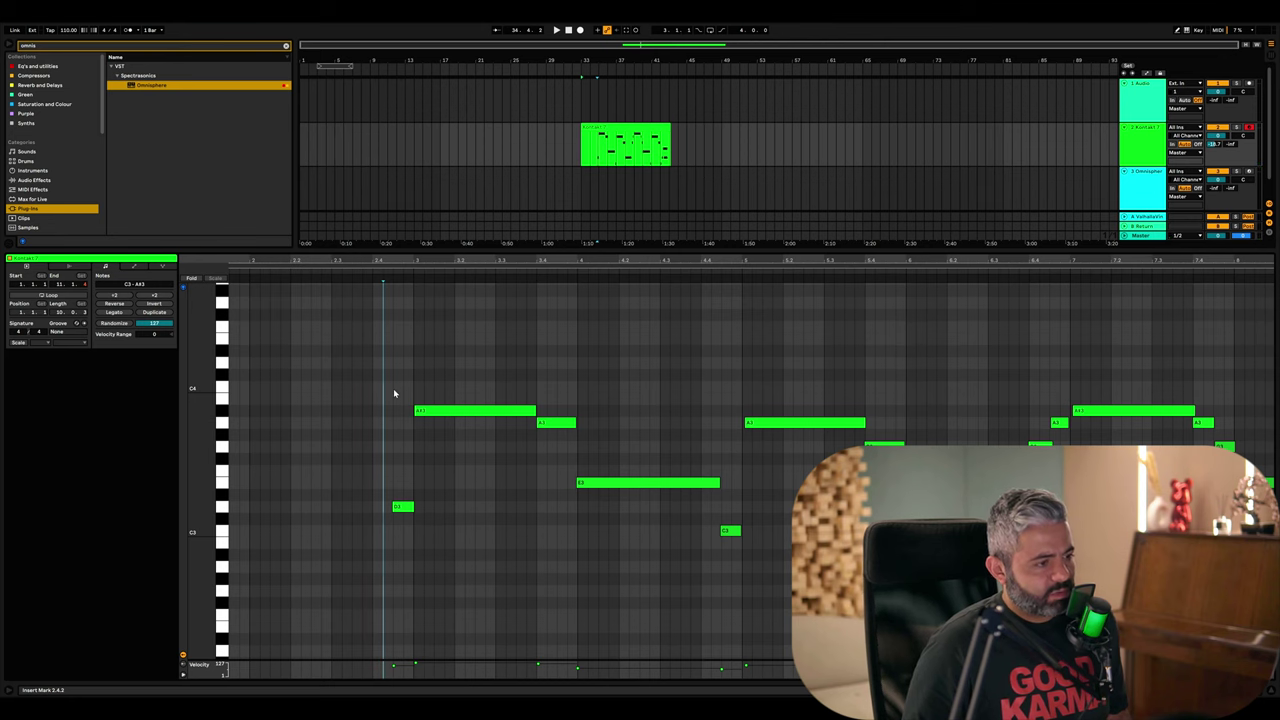
# - Examine the rest of the recorded melody and audition the C3, D3 and F3 notes in bar 10
pyautogui.click(754, 393)
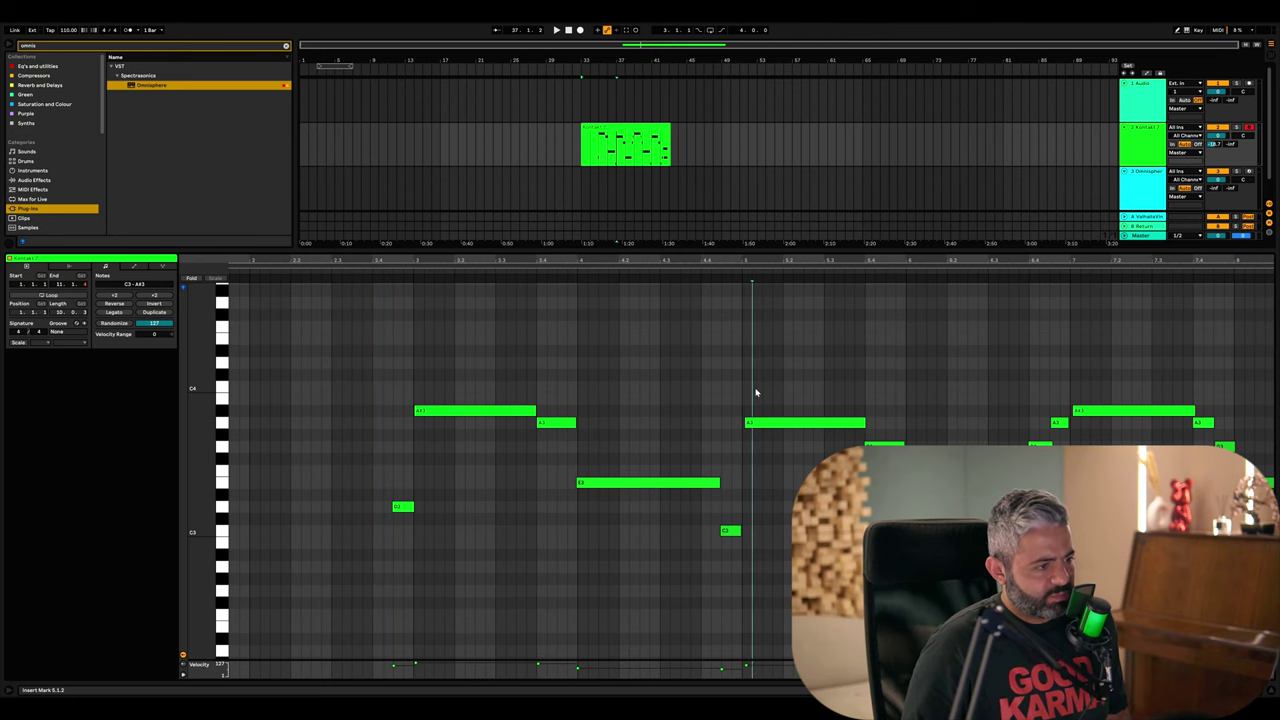
pyautogui.hscroll(1, 770, 399)
pyautogui.hscroll(10, 770, 399)
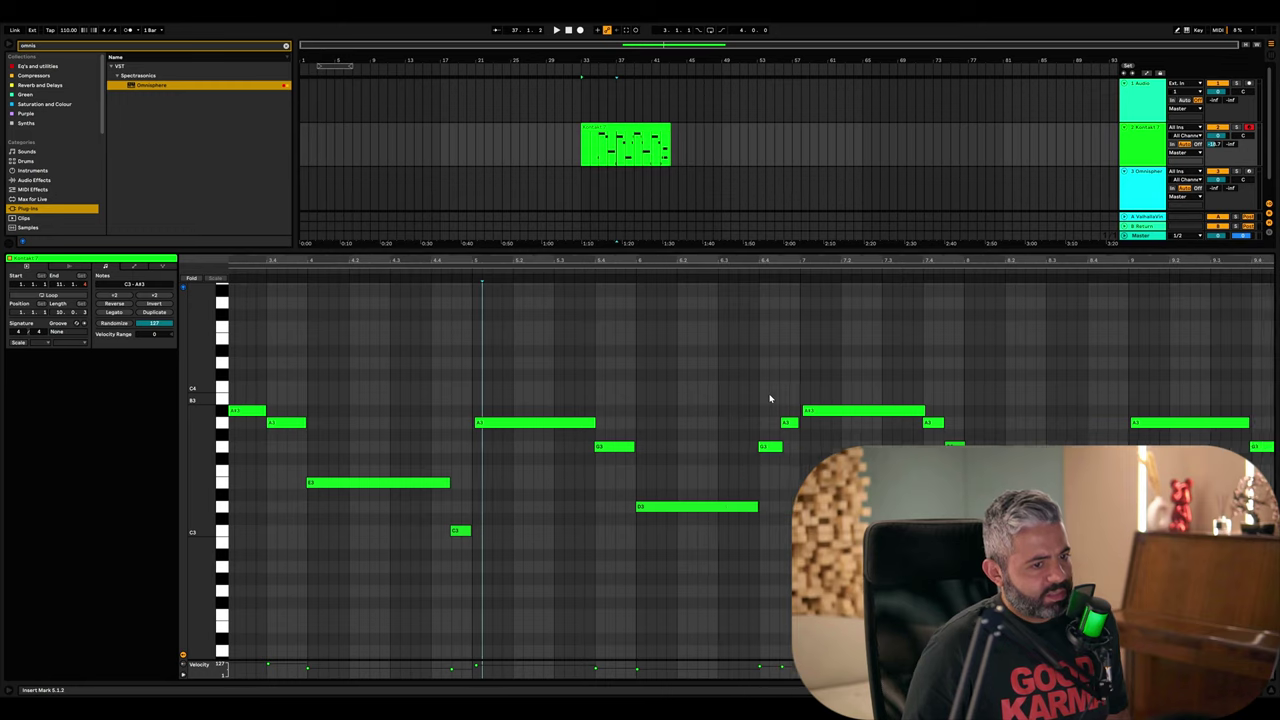
pyautogui.hscroll(2, 770, 399)
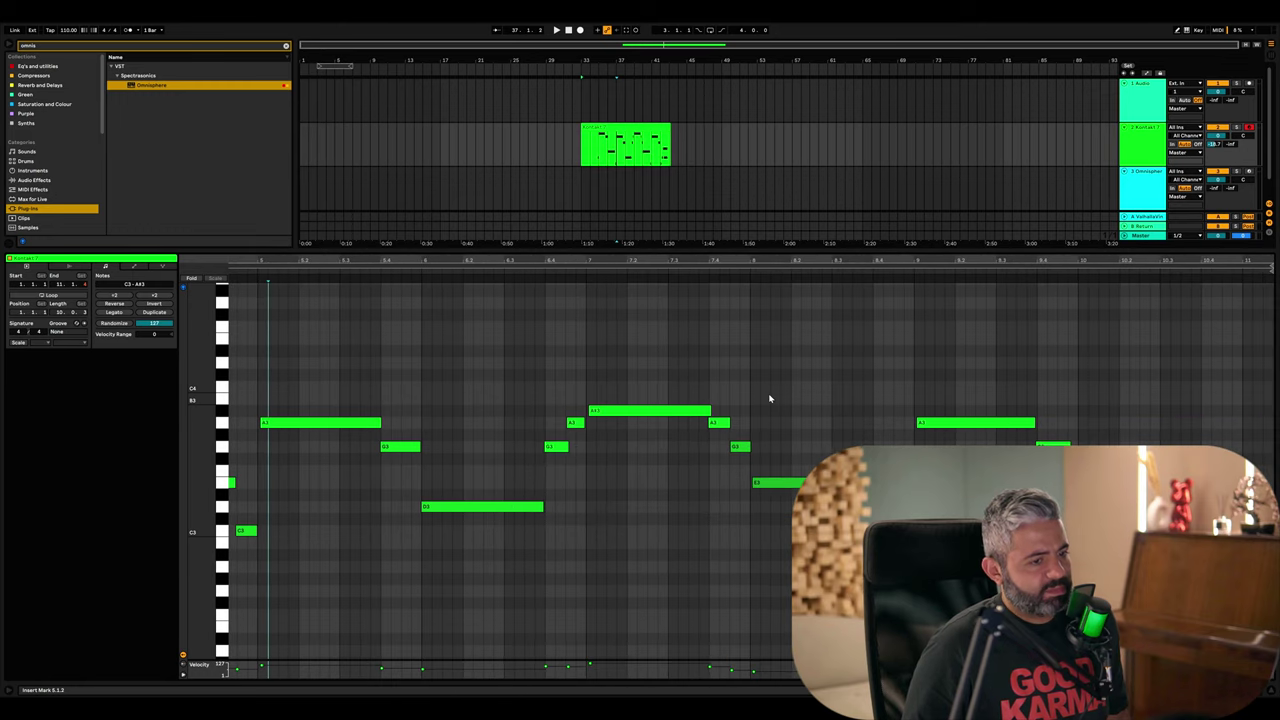
pyautogui.click(1094, 531)
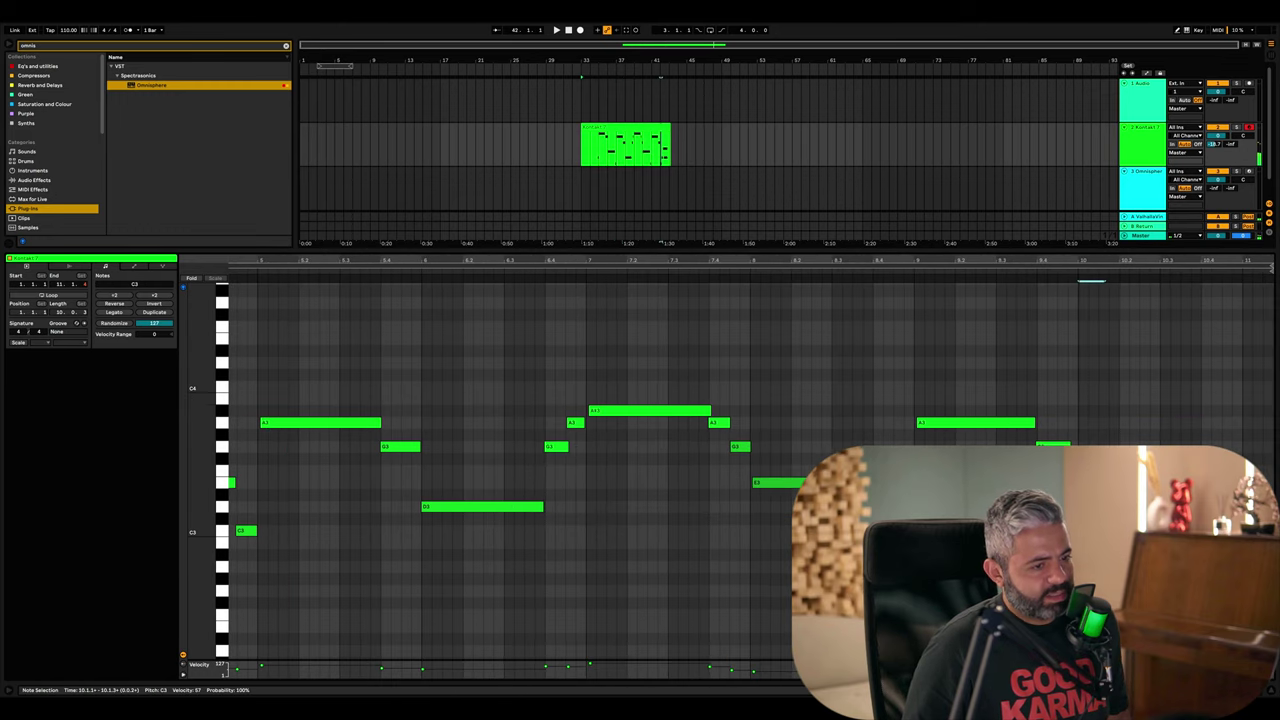
pyautogui.click(1114, 507)
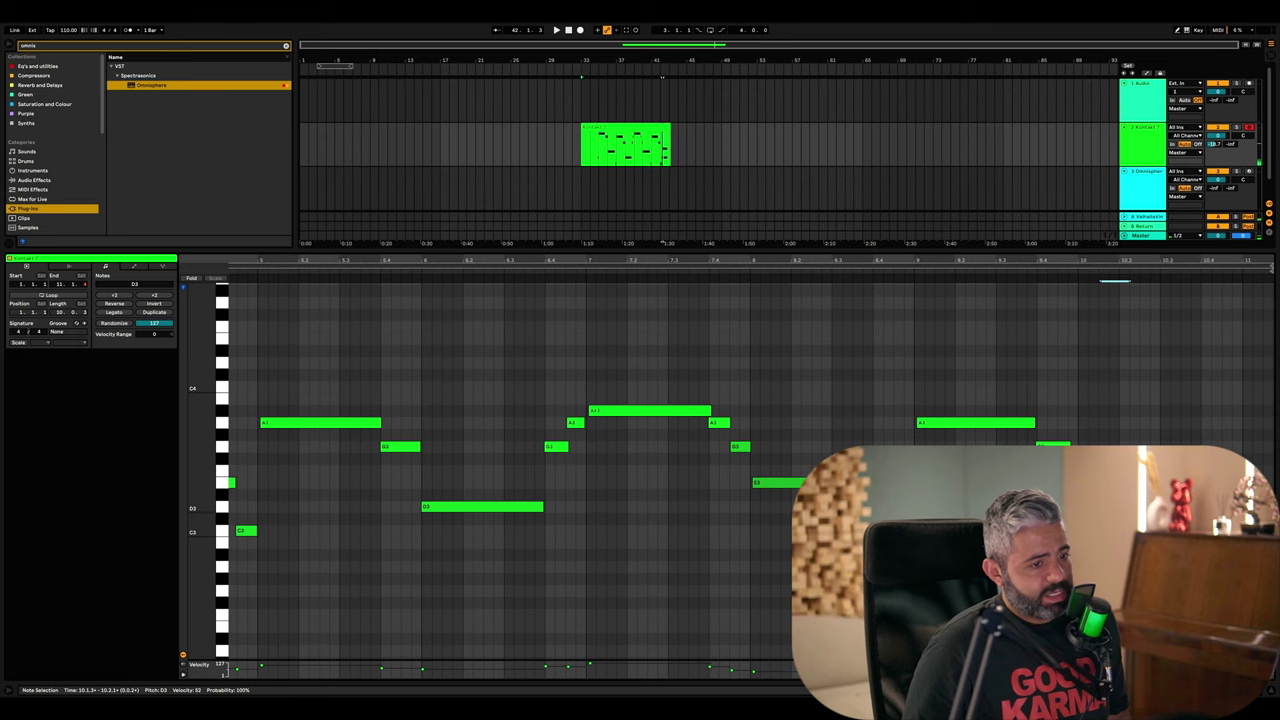
pyautogui.click(1160, 471)
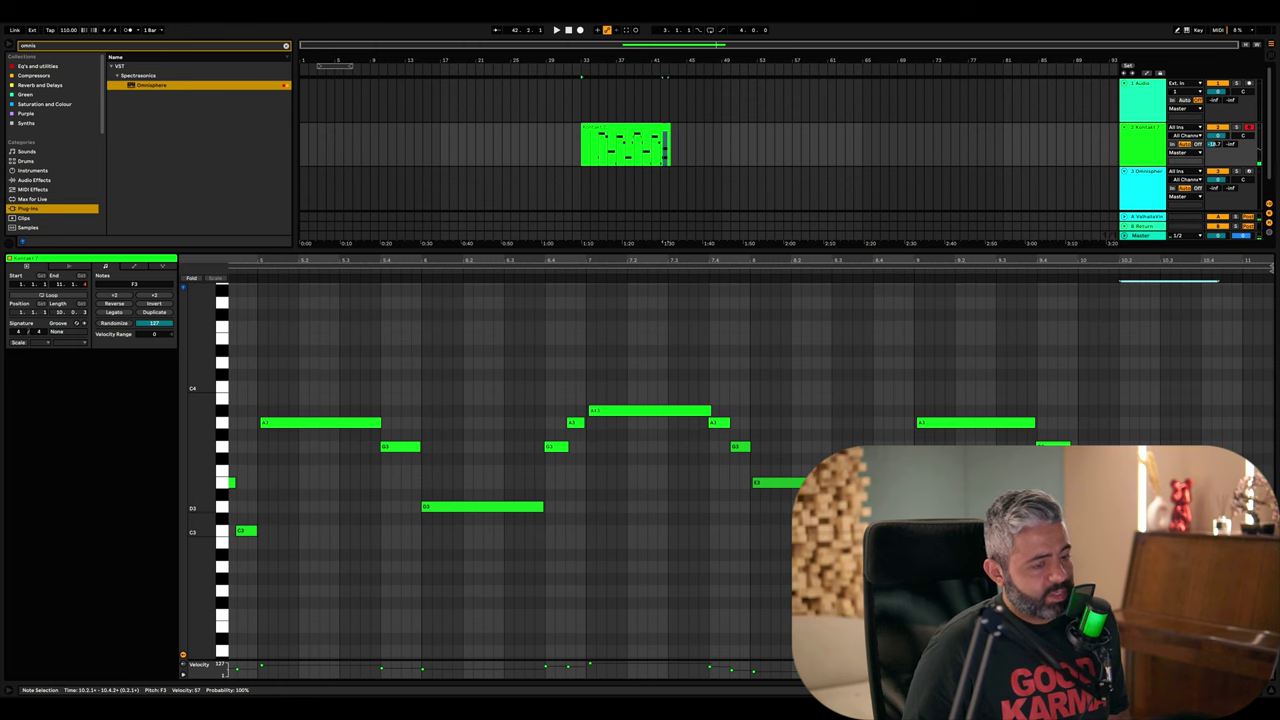
pyautogui.hscroll(-5, 564, 583)
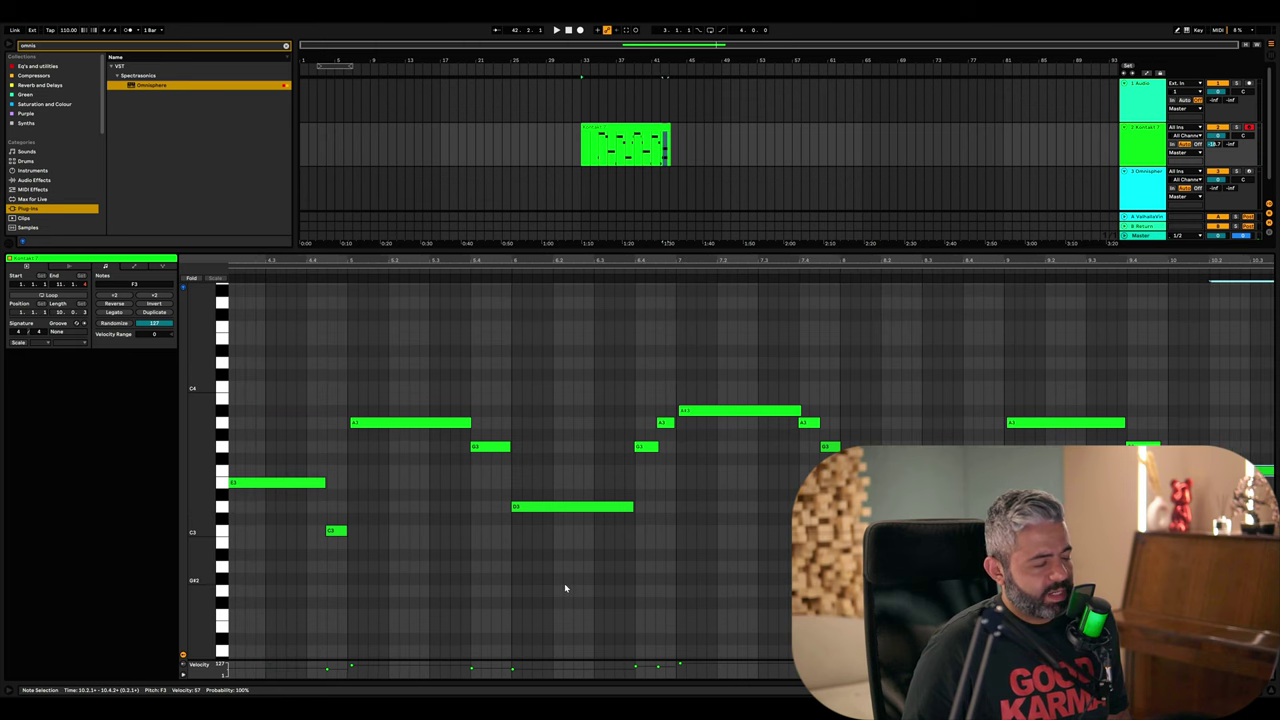
pyautogui.hscroll(-4, 443, 482)
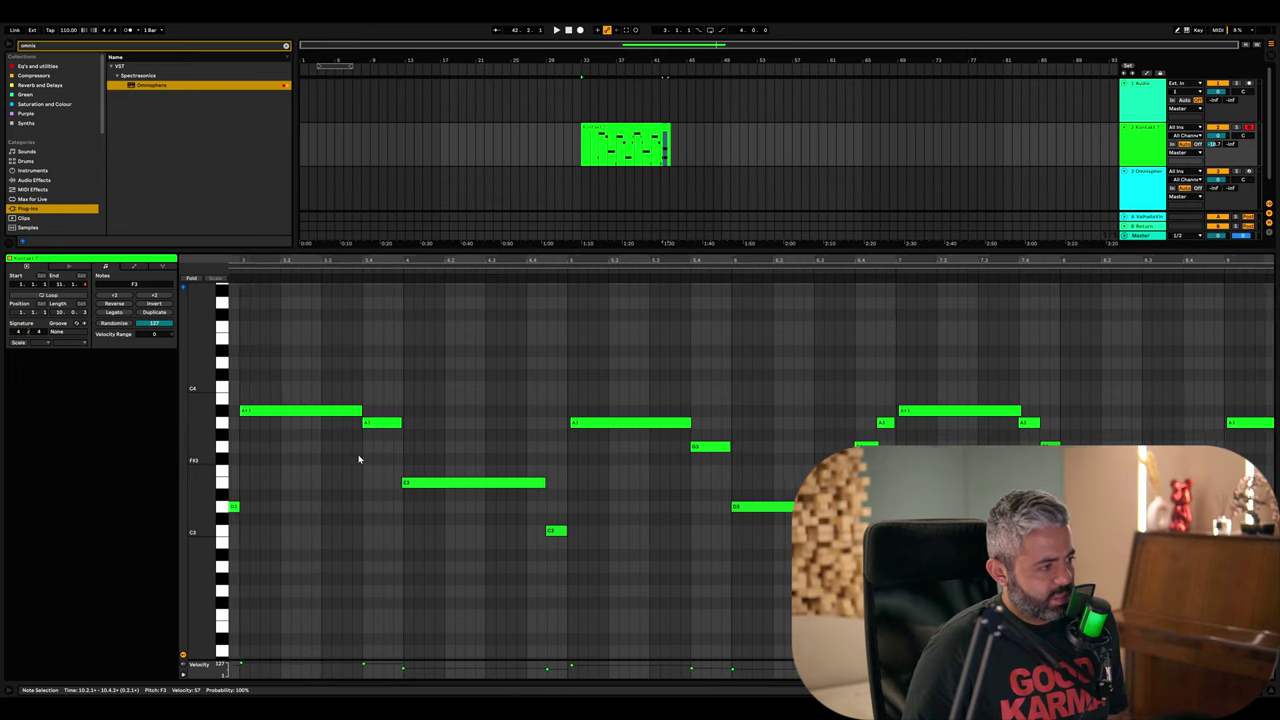
# - Try quantizing the start of the A#3 note to the grid at bar 3
pyautogui.click(293, 395)
pyautogui.press('+')
pyautogui.press('+')
pyautogui.press('+')
pyautogui.press('+')
pyautogui.press('+')
pyautogui.press('+')
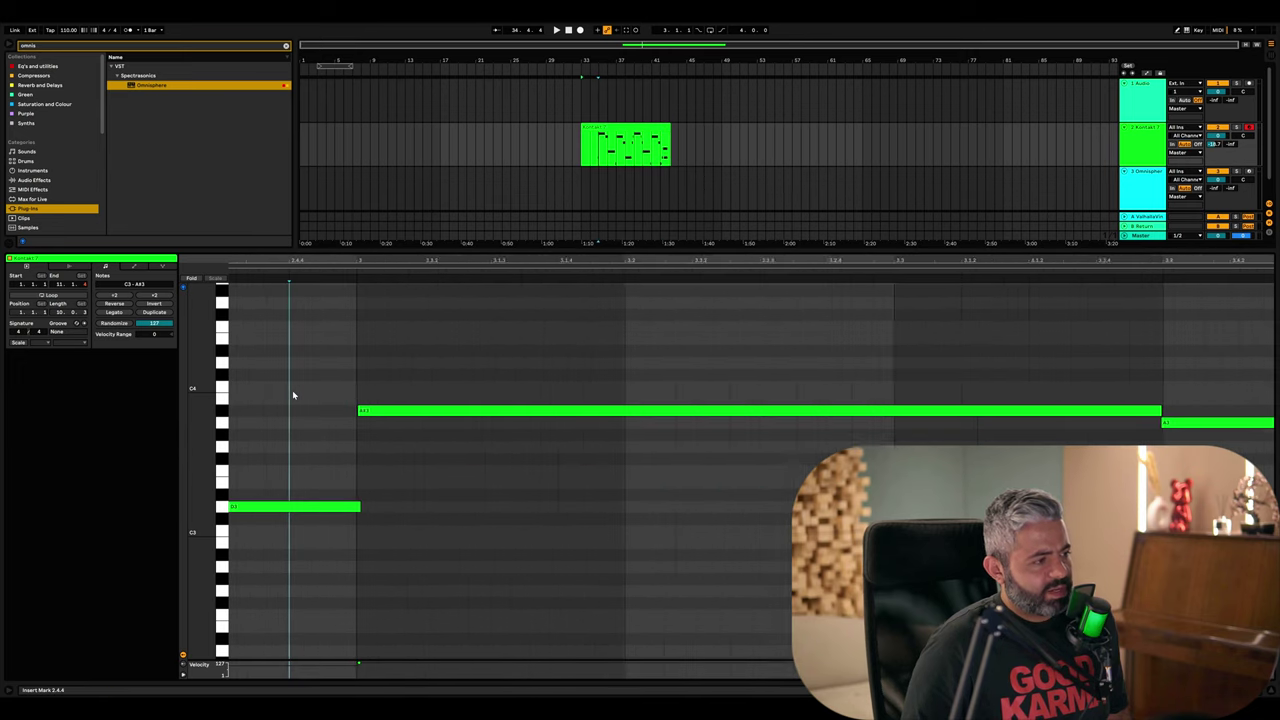
pyautogui.click(457, 387)
pyautogui.press('+')
pyautogui.press('+')
pyautogui.press('+')
pyautogui.press('+')
pyautogui.press('+')
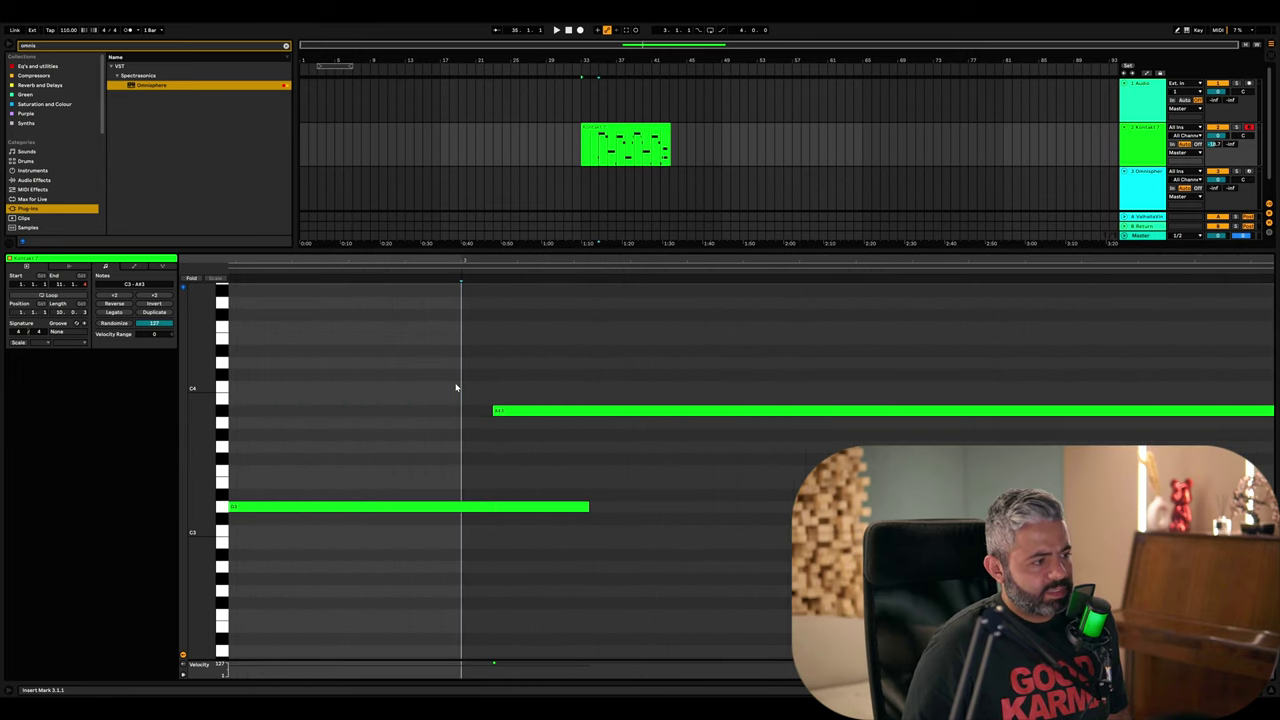
pyautogui.click(507, 410)
pyautogui.moveTo(495, 385); pyautogui.dragTo(503, 428)
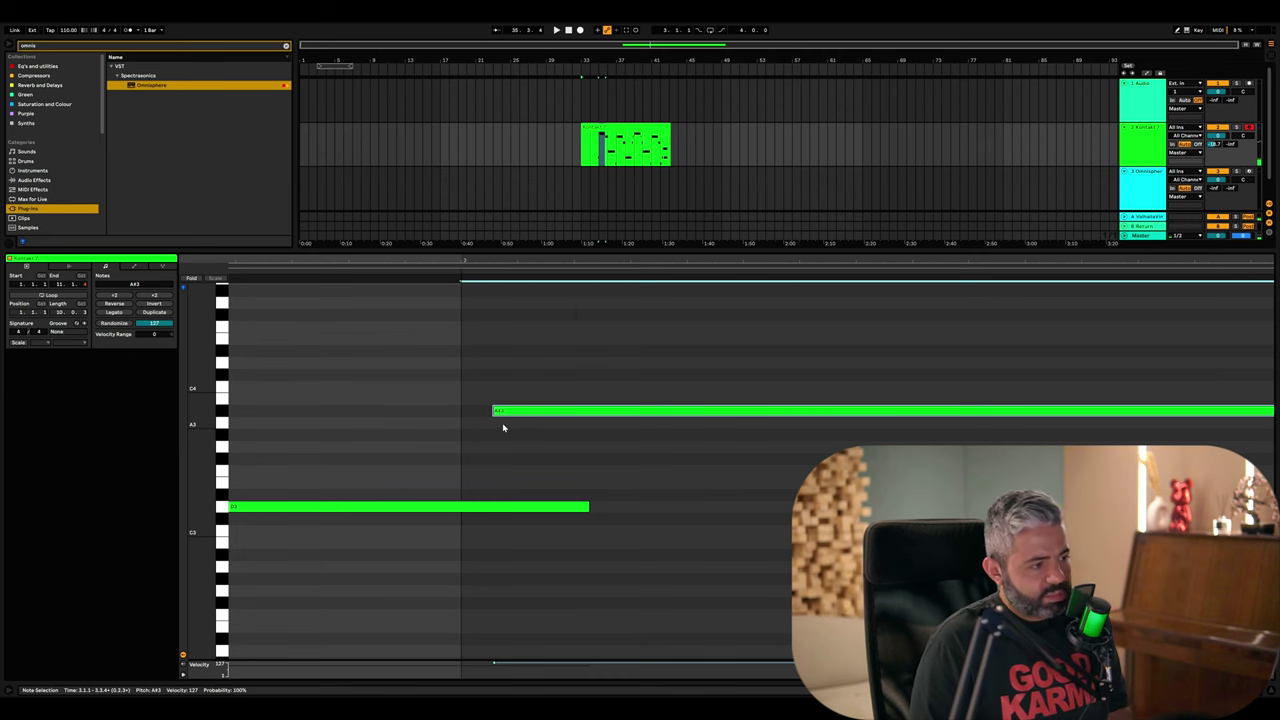
pyautogui.hotkey('ctrl', 'u')
pyautogui.click(462, 428)
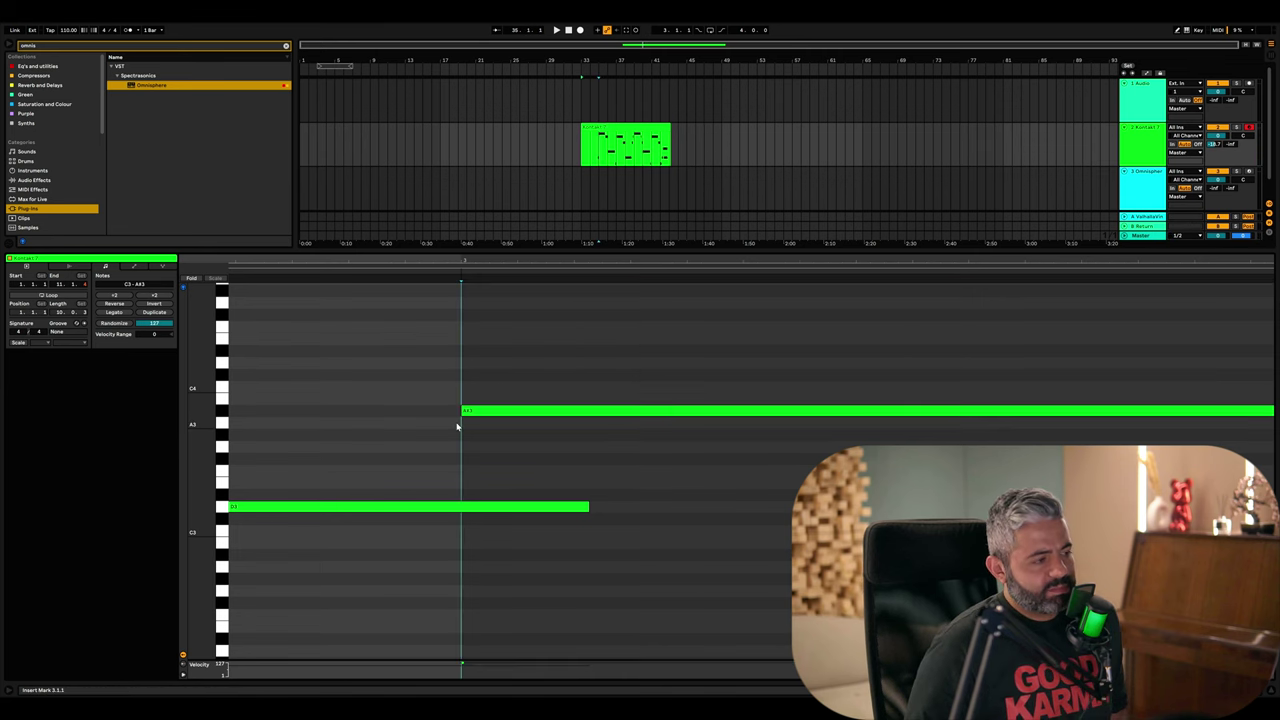
# - Undo the quantization of the A#3 note at bar 3
pyautogui.press('+')
pyautogui.press('+')
pyautogui.press('-')
pyautogui.press('-')
pyautogui.press('-')
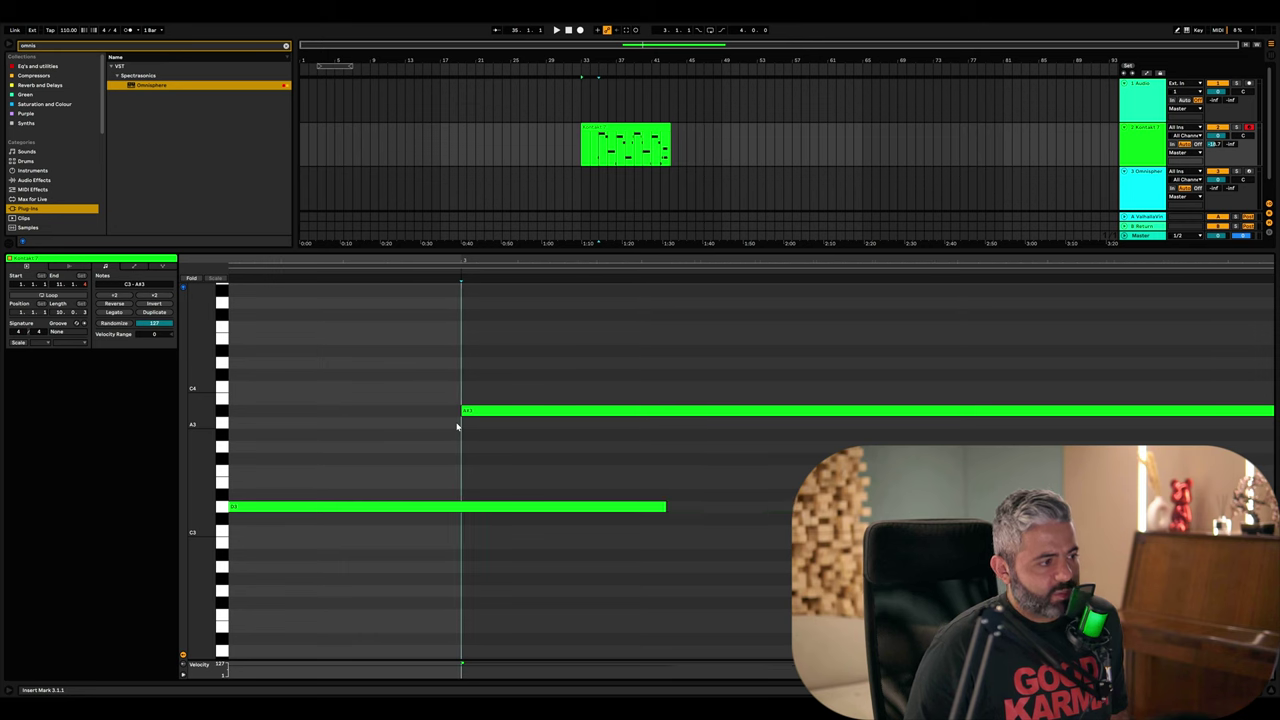
pyautogui.press('-')
pyautogui.hotkey('alt', 'shift', 'Right')
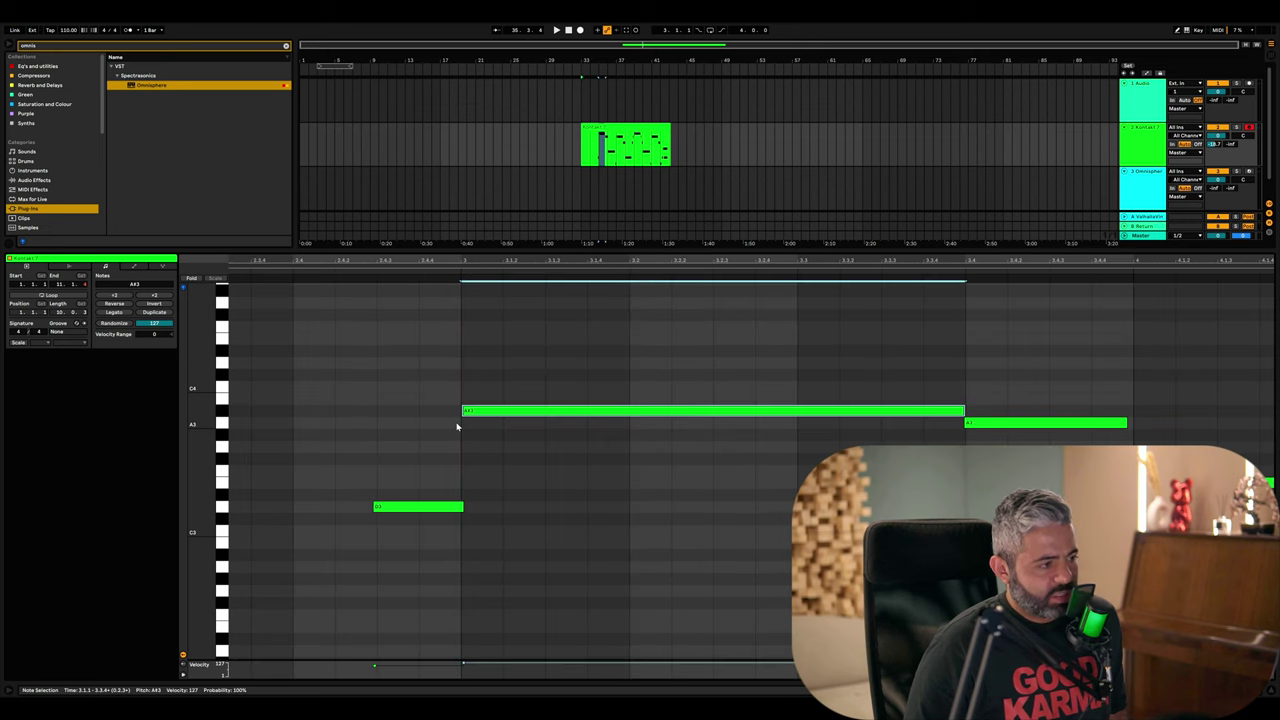
pyautogui.press('super+z')
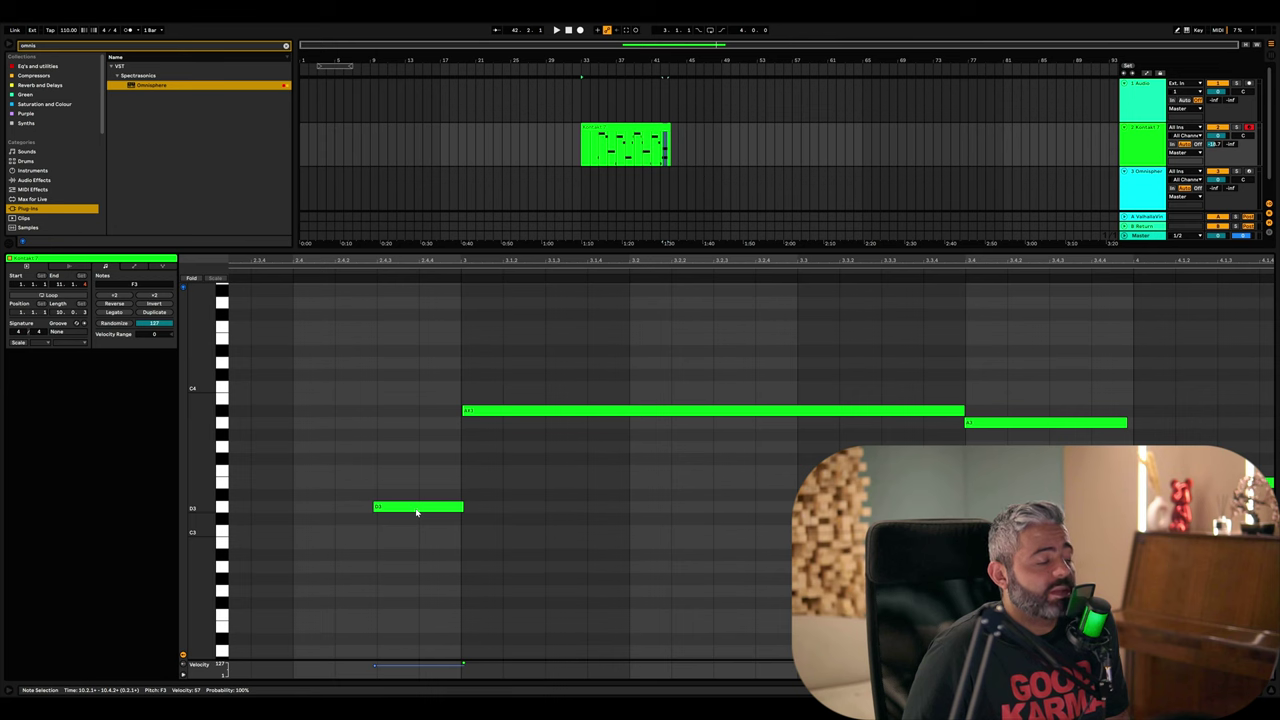
# - Shift the D3 pickup note slightly earlier so that it ends shortly before bar 3
pyautogui.click(358, 506)
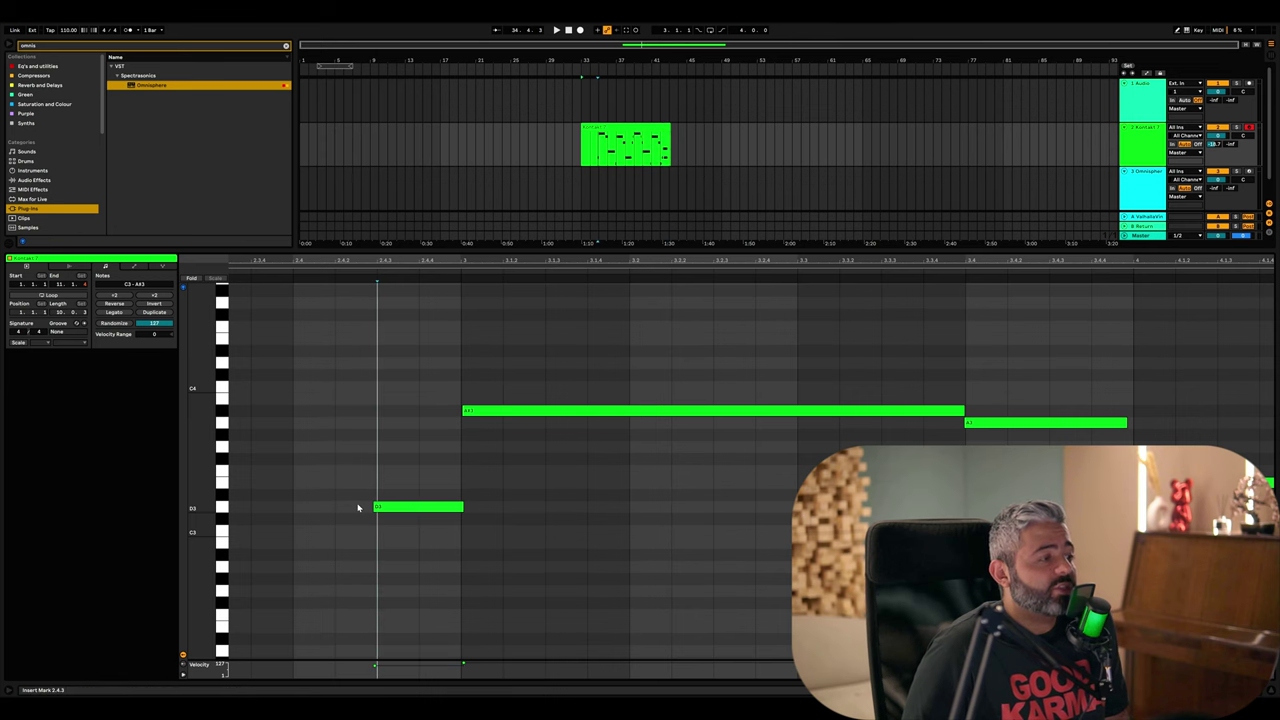
pyautogui.press('+')
pyautogui.press('+')
pyautogui.press('+')
pyautogui.click(366, 507)
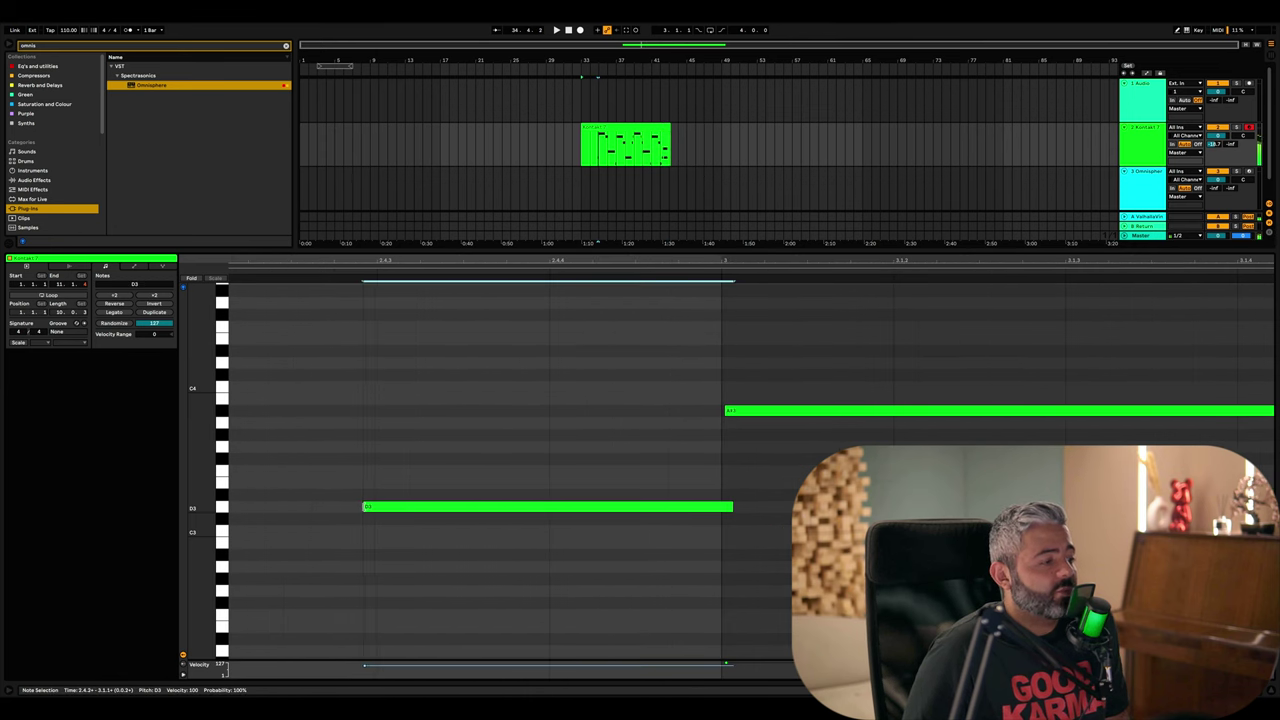
pyautogui.scroll(2, 386, 515)
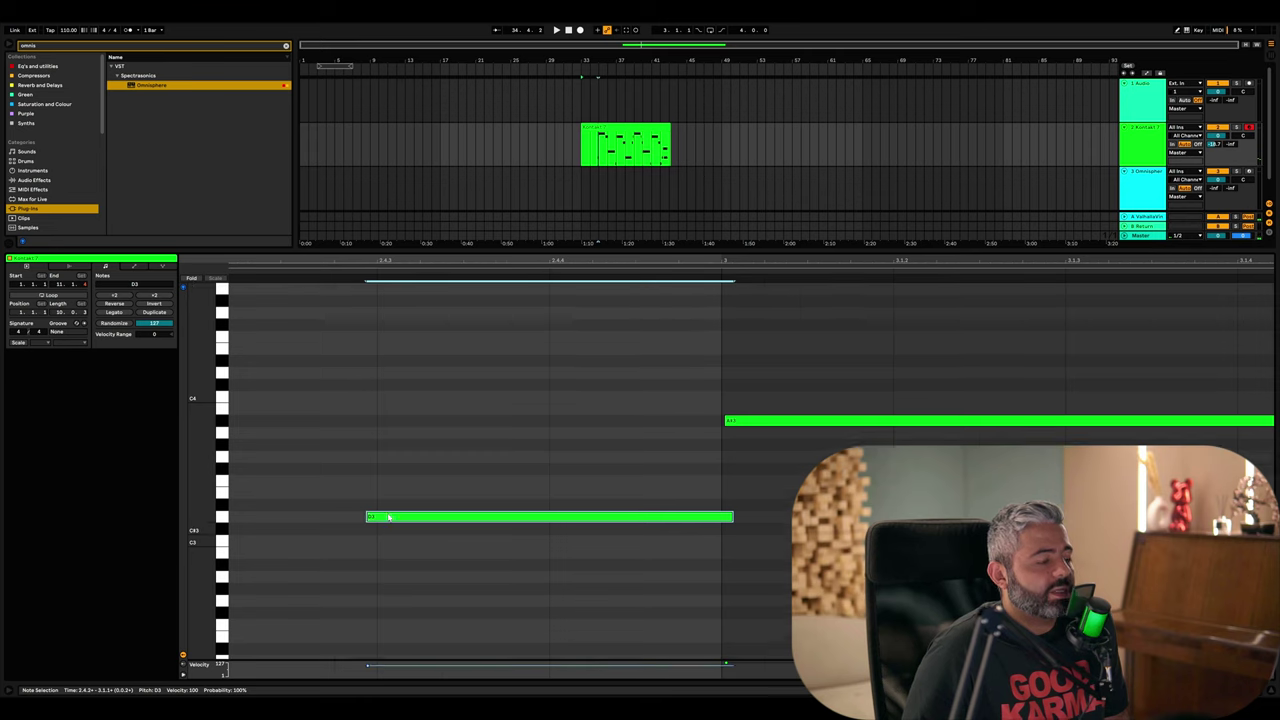
pyautogui.press('-')
pyautogui.press('-')
pyautogui.press('-')
pyautogui.moveTo(540, 549); pyautogui.dragTo(520, 551)
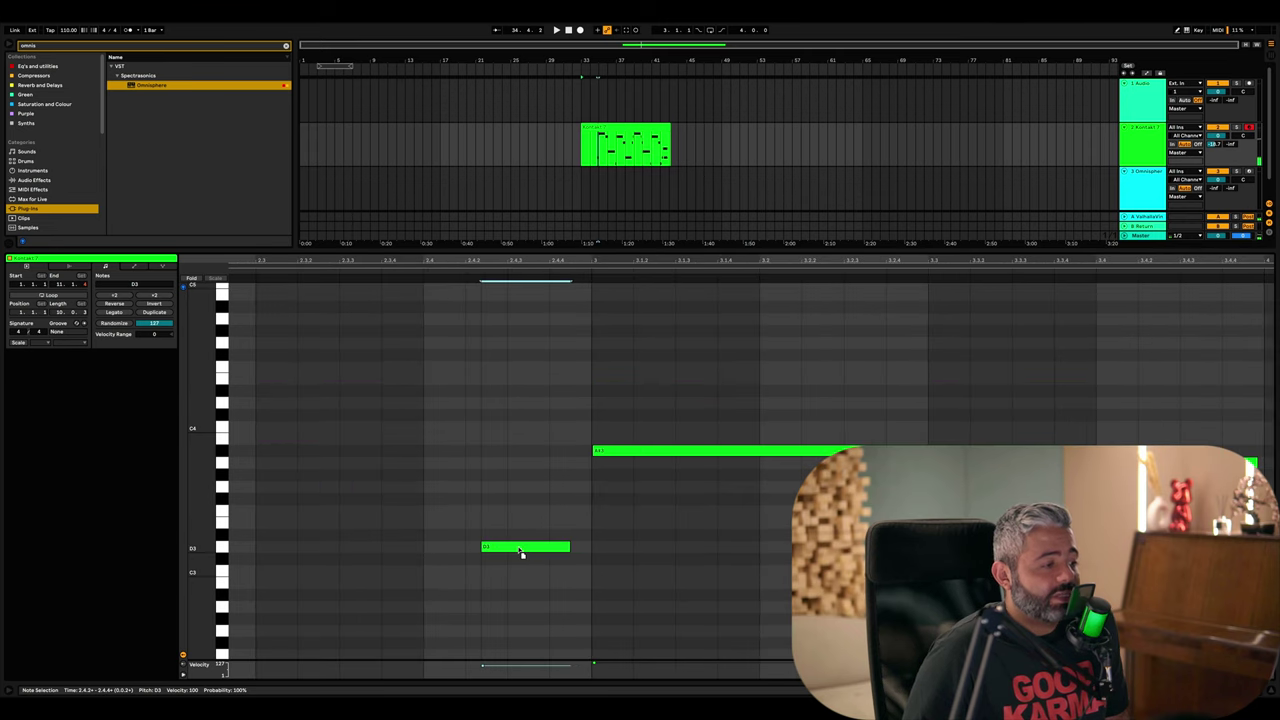
# - Shift the A#3 note slightly earlier so that it starts just before bar 3, following the D3 note
pyautogui.moveTo(645, 451); pyautogui.dragTo(598, 453)
pyautogui.rightClick(500, 447)
pyautogui.click(538, 604)
# - Turn on the metronome and play the clip from before the D3 pickup note
pyautogui.click(354, 273)
pyautogui.click(130, 31)
pyautogui.click(338, 268)
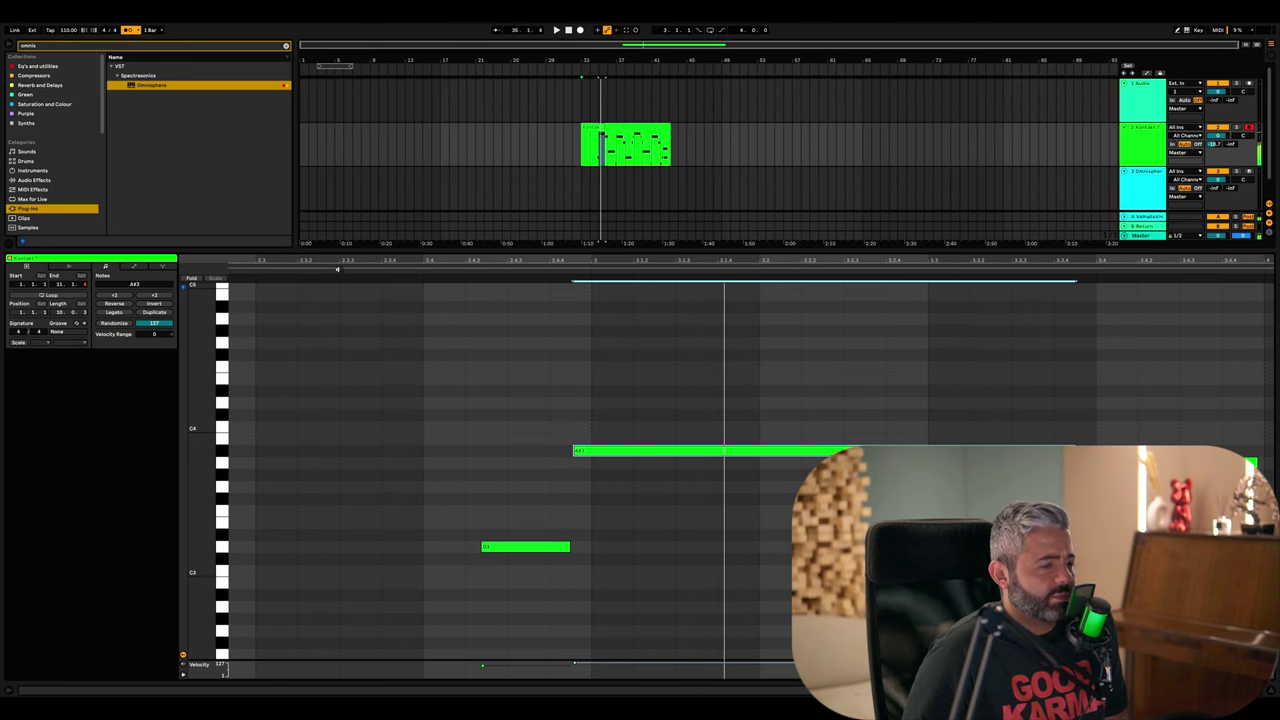
# - Undo the earlier shifts of the A#3 and D3 notes
pyautogui.hotkey('ctrl', 'z')
pyautogui.hotkey('ctrl', 'z')
pyautogui.hotkey('ctrl', 'z')
pyautogui.hotkey('ctrl', 'z')
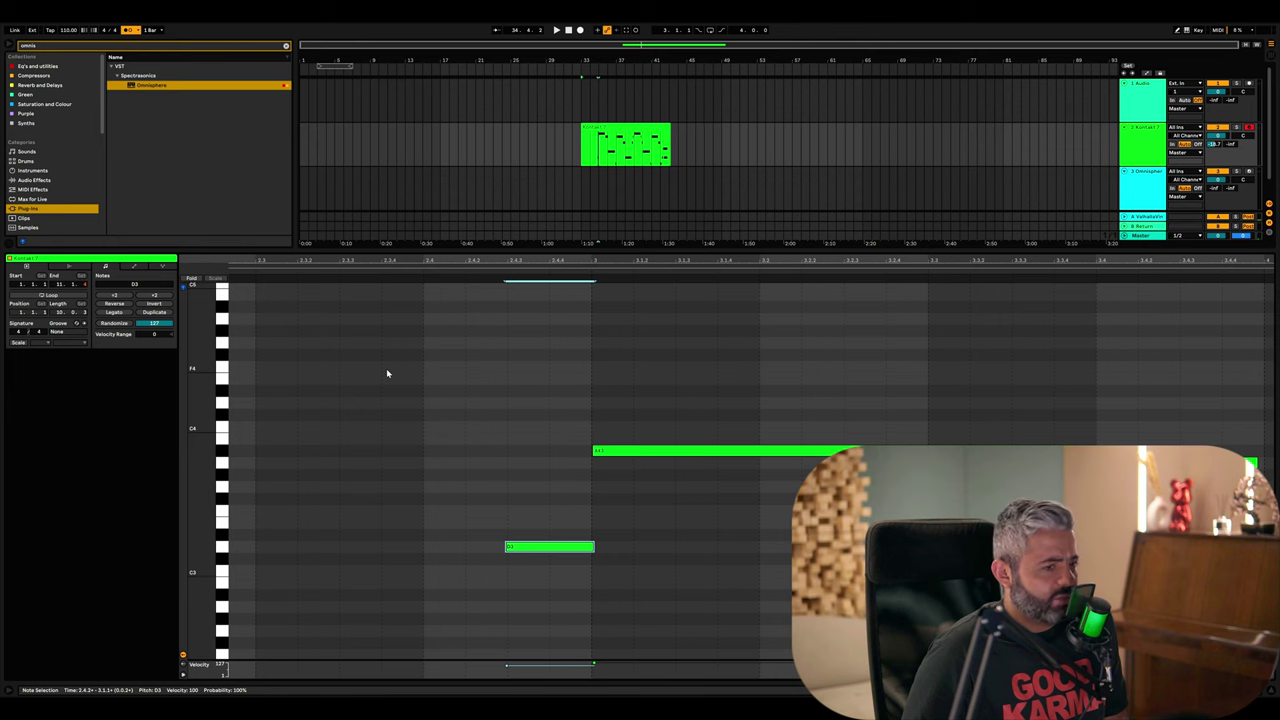
# - Check where the D3 pickup meets the A#3 note at bar 3, and line up the A3 note's end with the E3 note at bar 4
pyautogui.click(513, 537)
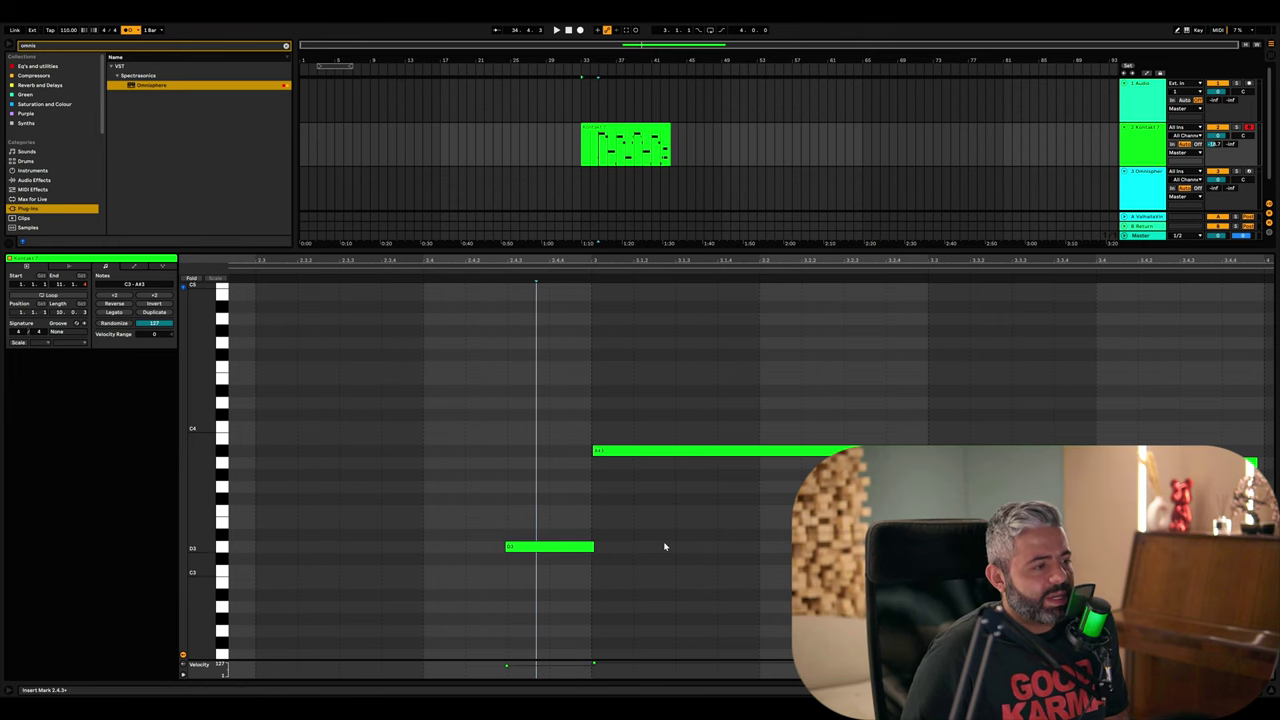
pyautogui.press('-')
pyautogui.hscroll(5, 664, 546)
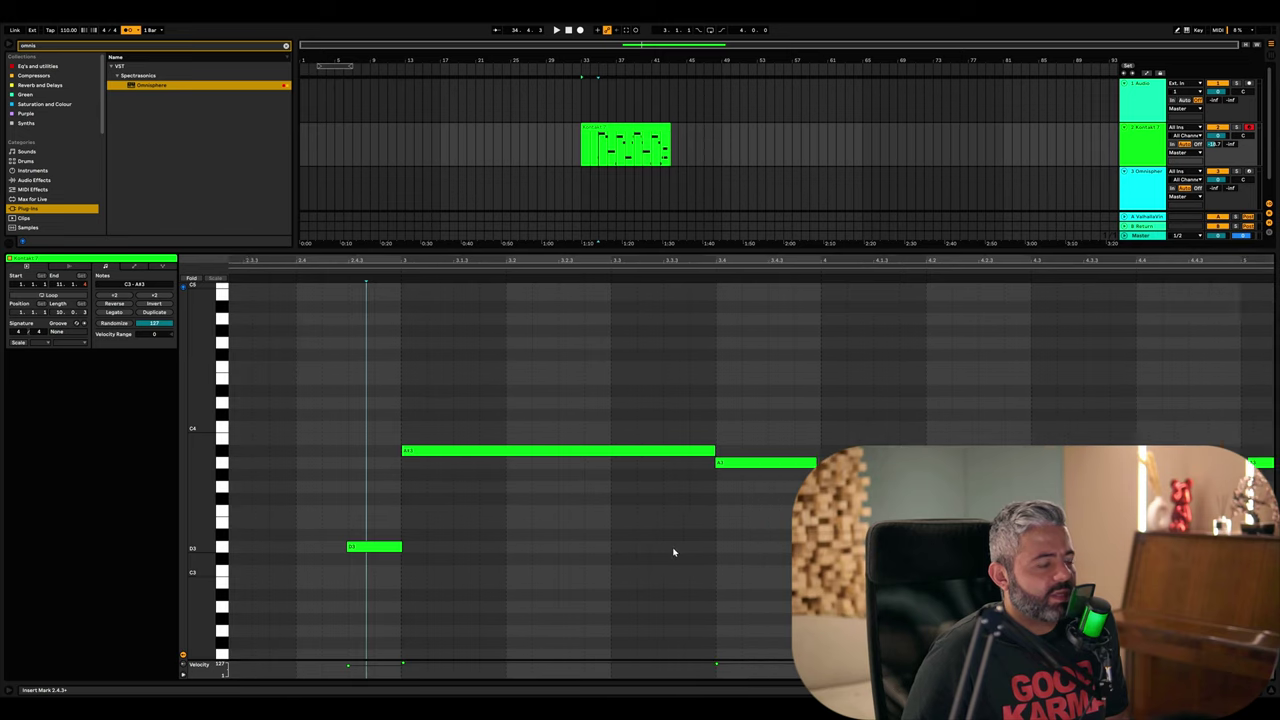
pyautogui.press('+')
pyautogui.click(426, 546)
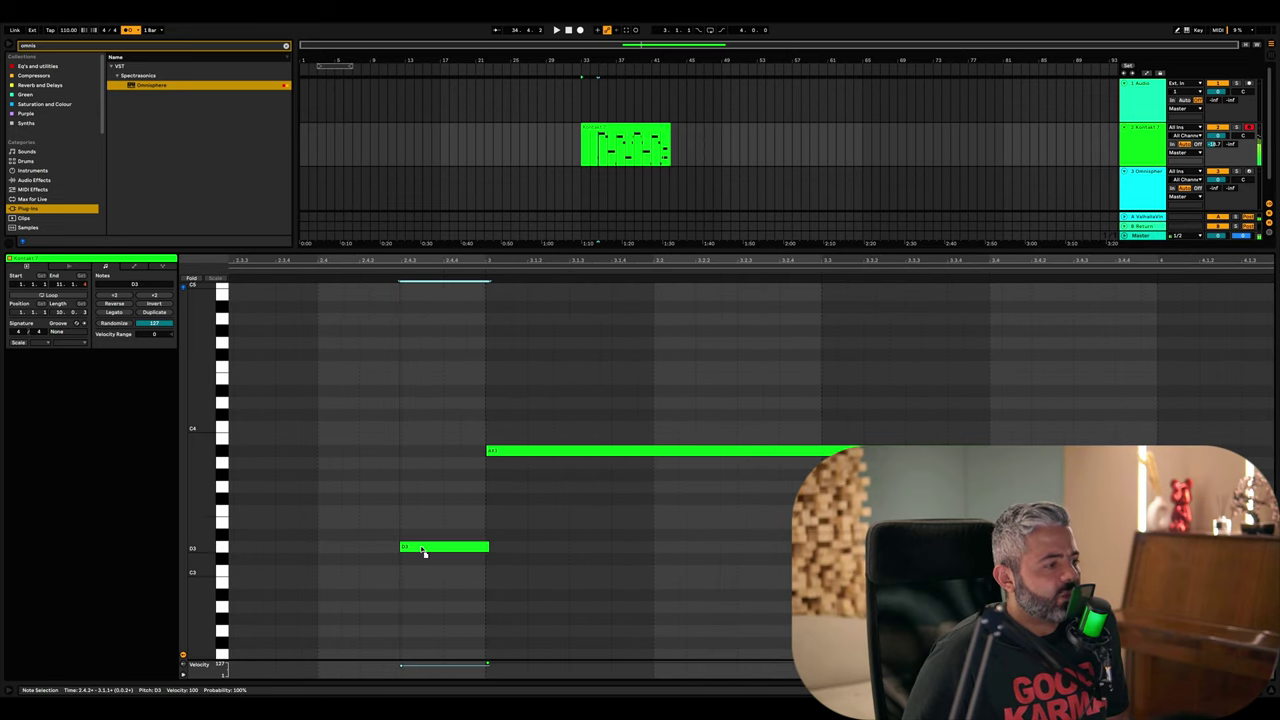
pyautogui.press('-')
pyautogui.hscroll(2, 740, 503)
pyautogui.click(784, 490)
pyautogui.press('+')
pyautogui.click(848, 490)
pyautogui.press('-')
pyautogui.hscroll(8, 848, 490)
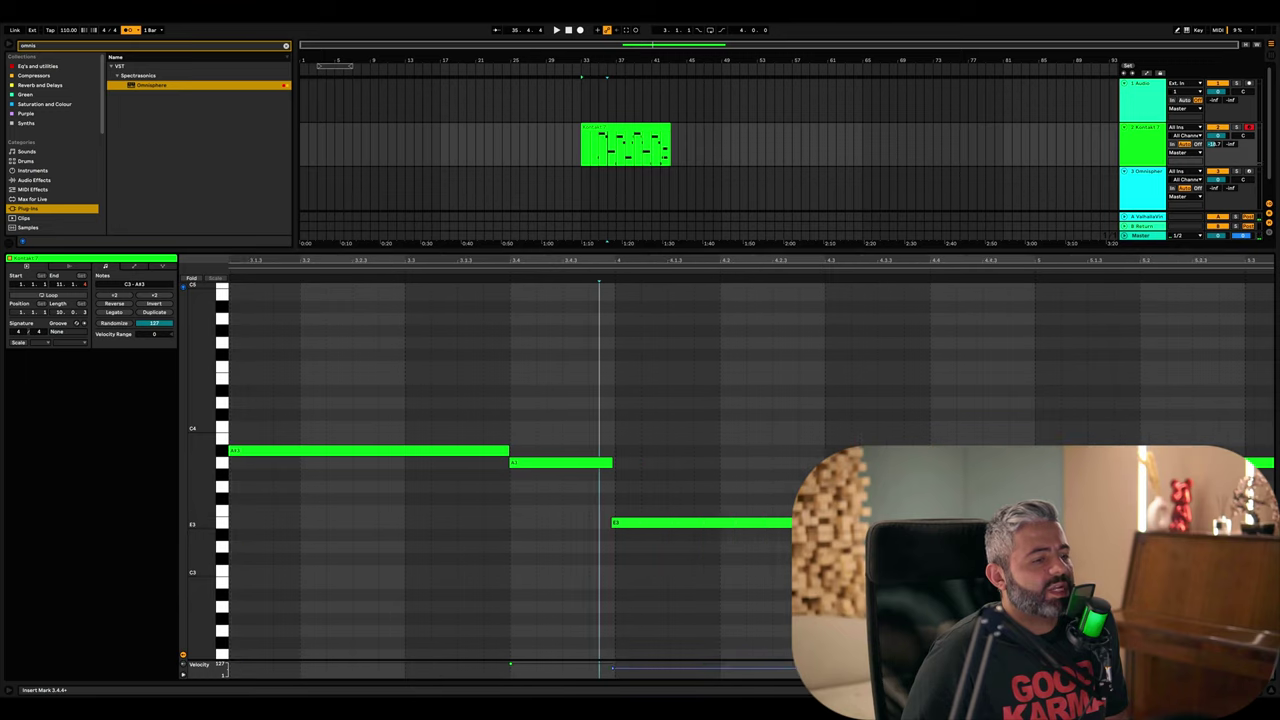
pyautogui.hscroll(3, 805, 536)
# - Close the joins of the short C3 note before bar 5 with the preceding E3 note and the following A3 note
pyautogui.click(805, 536)
pyautogui.press('+')
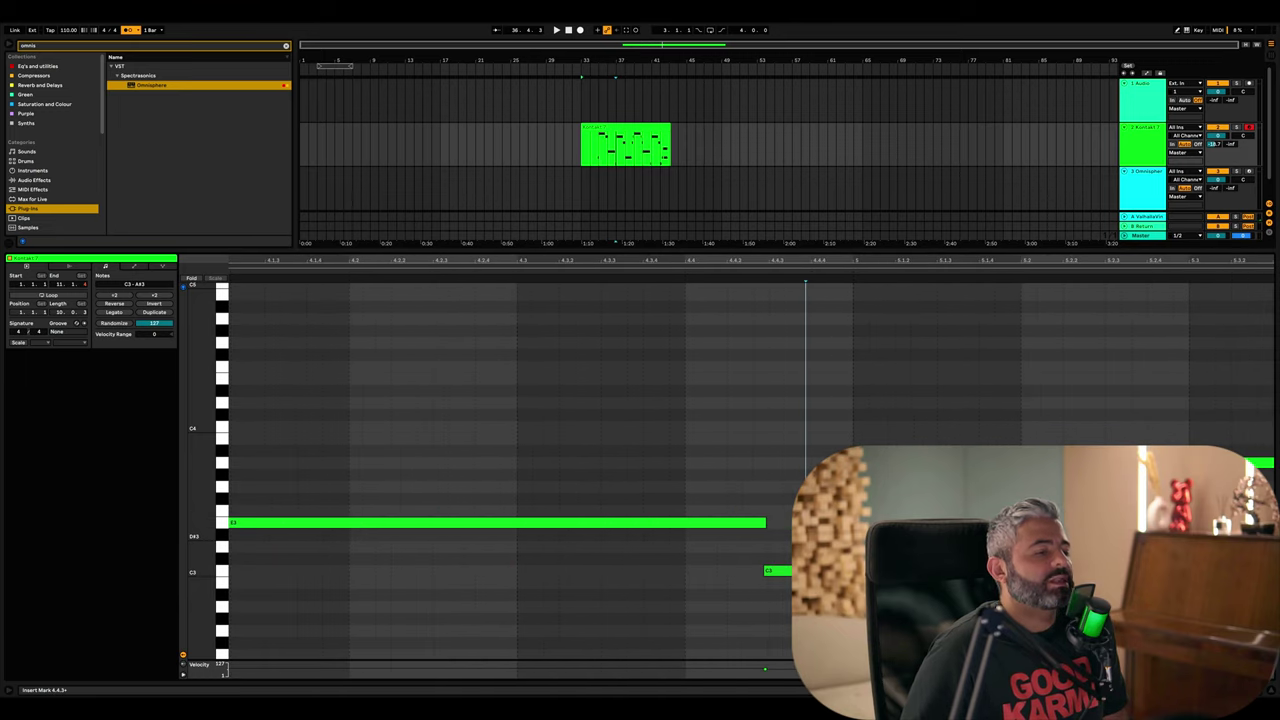
pyautogui.click(764, 524)
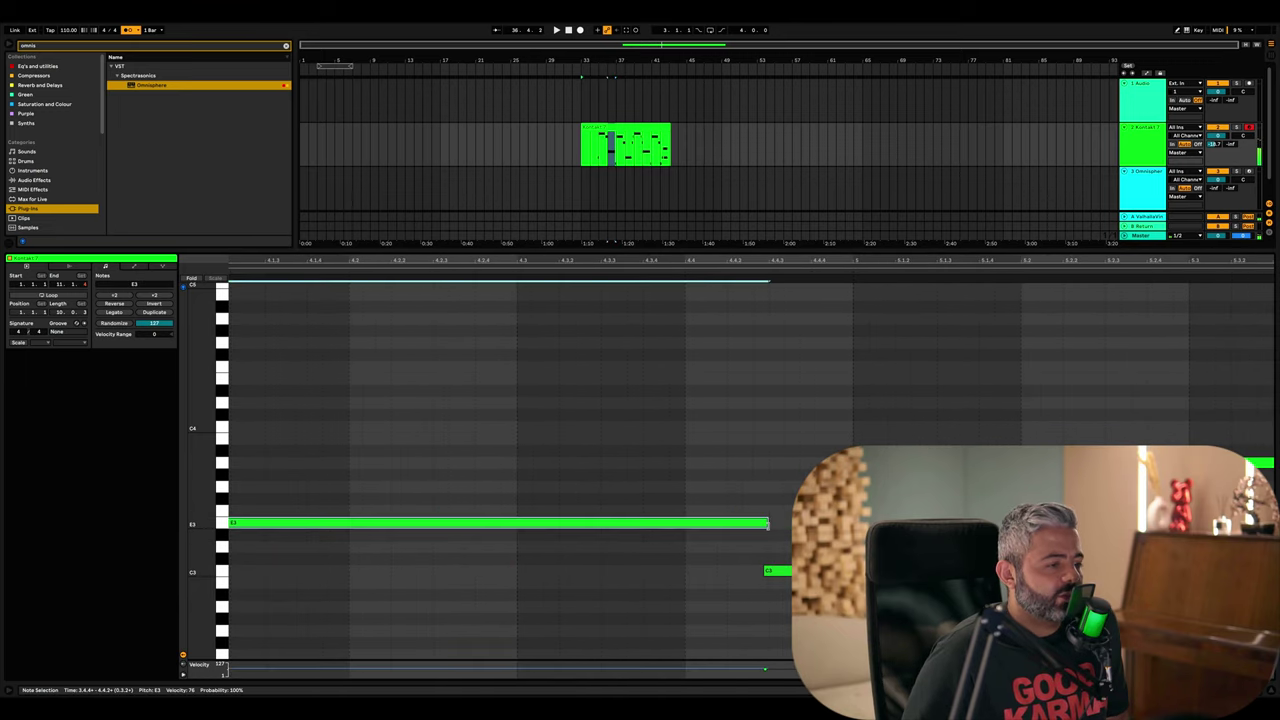
pyautogui.click(773, 573)
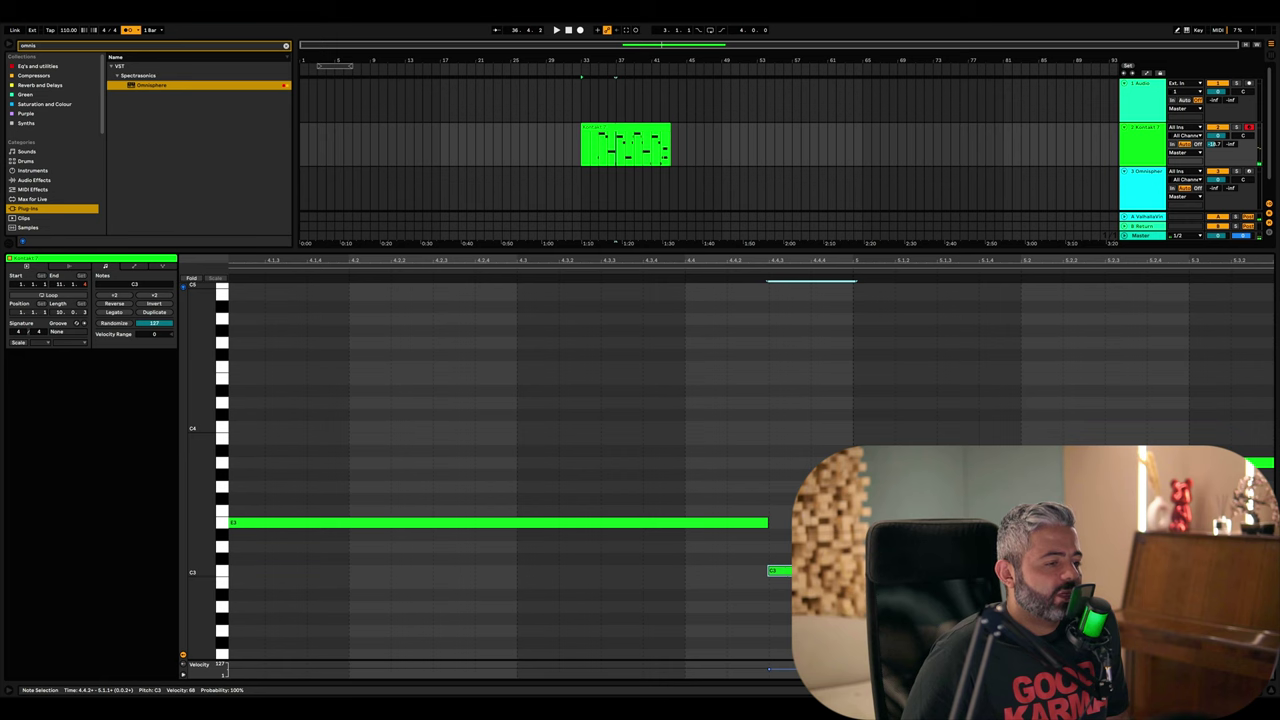
pyautogui.click(866, 463)
pyautogui.click(833, 478)
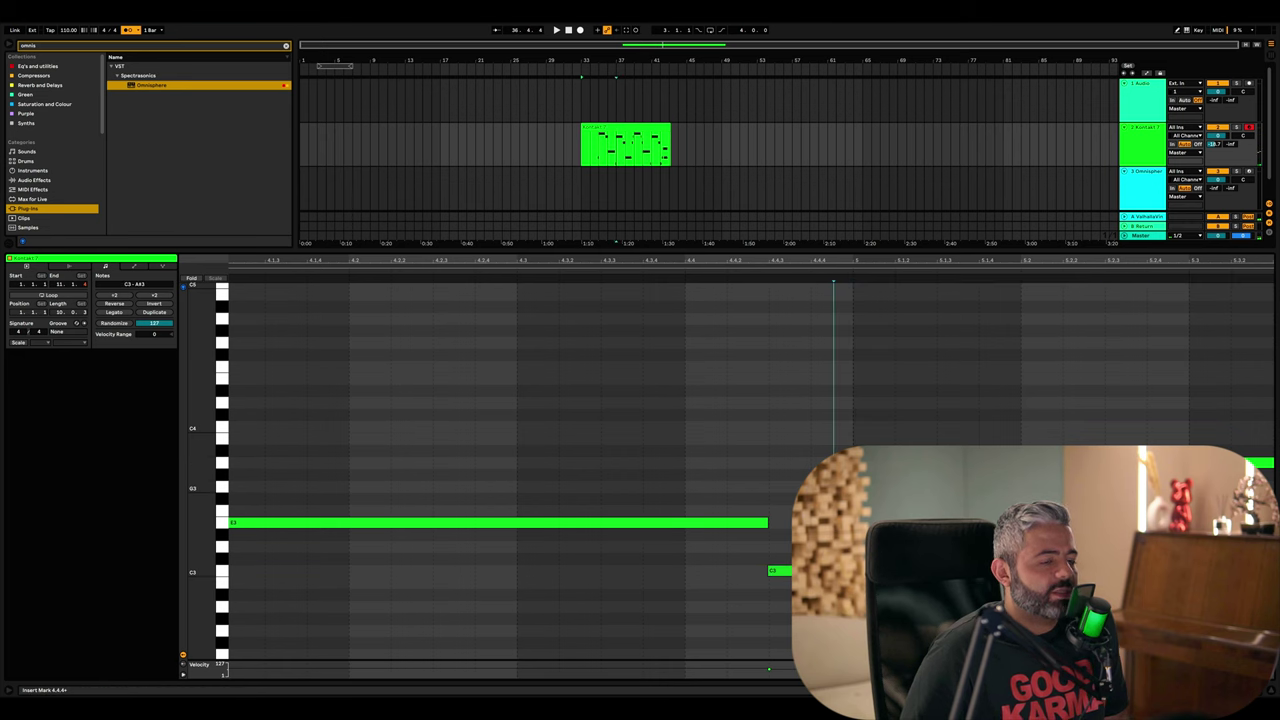
# - Line up the G3 note near the end of bar 5 with the preceding A3 note and the D3 note at bar 6
pyautogui.scroll(-5, 833, 490)
pyautogui.hscroll(1, 833, 508)
pyautogui.click(987, 440)
pyautogui.scroll(5, 986, 460)
pyautogui.click(1004, 487)
pyautogui.click(982, 463)
pyautogui.click(977, 440)
pyautogui.scroll(-5, 977, 445)
pyautogui.hscroll(10, 750, 470)
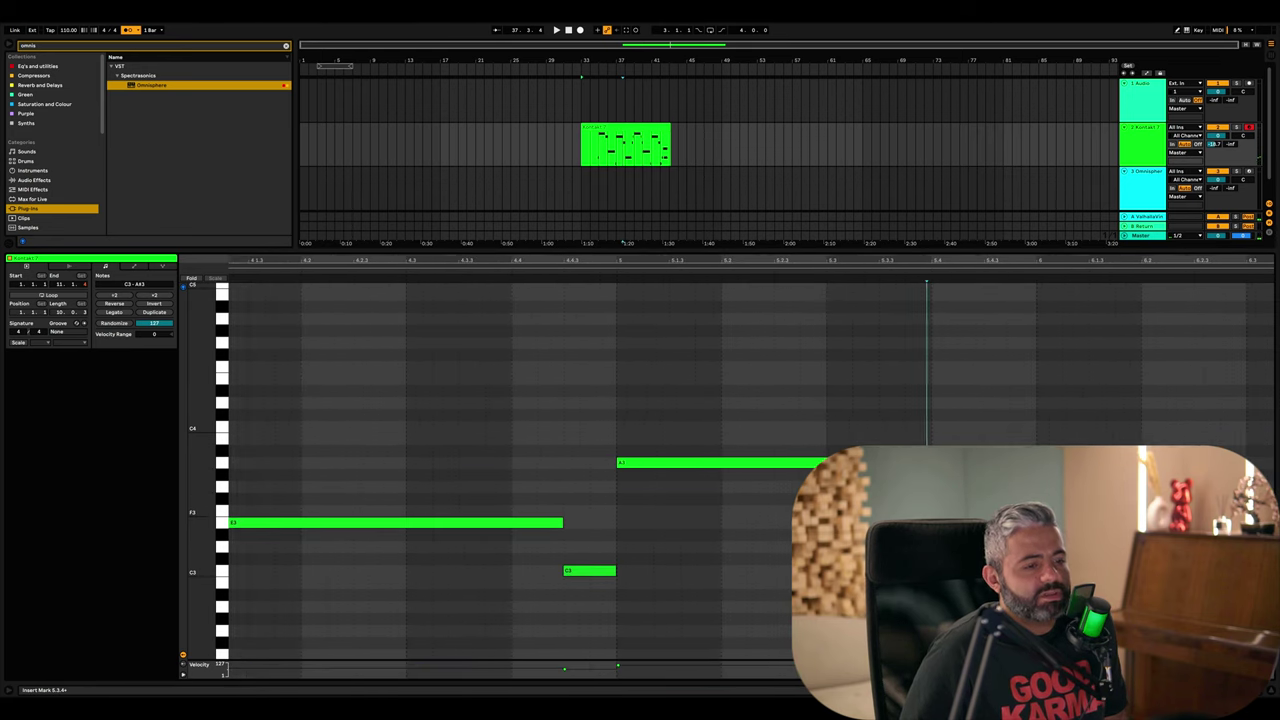
pyautogui.hscroll(5, 915, 428)
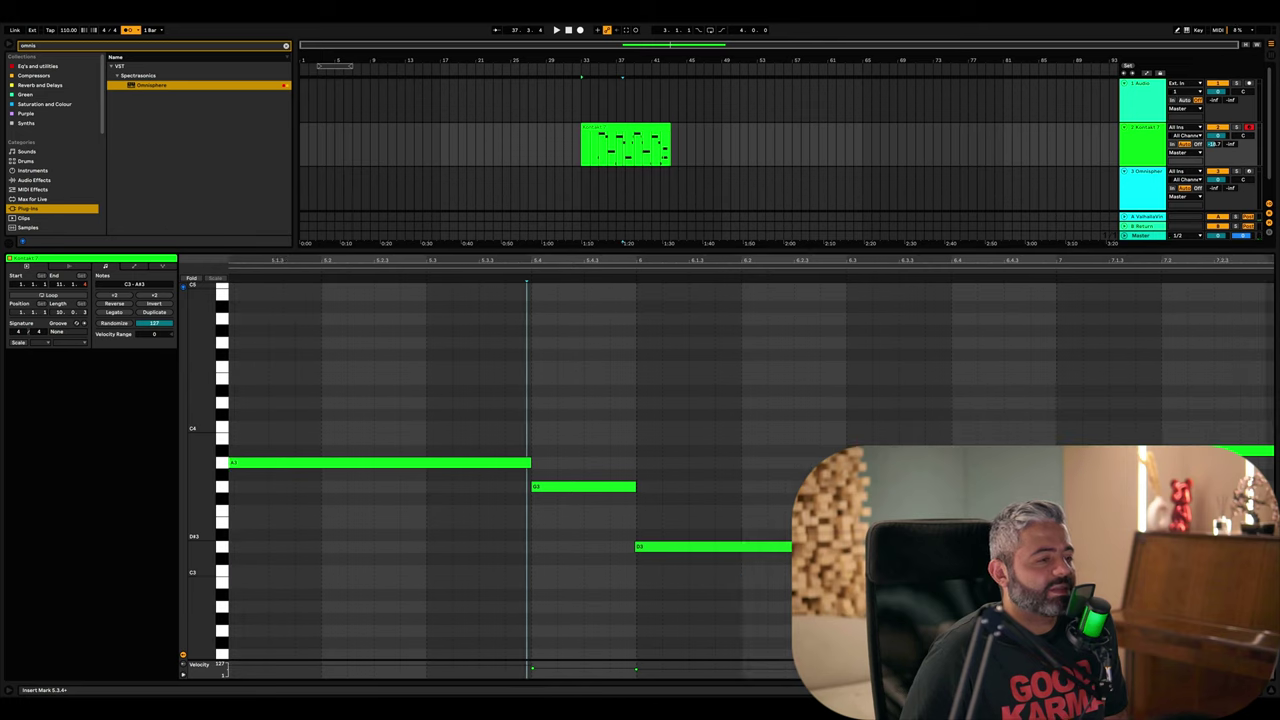
pyautogui.click(915, 428)
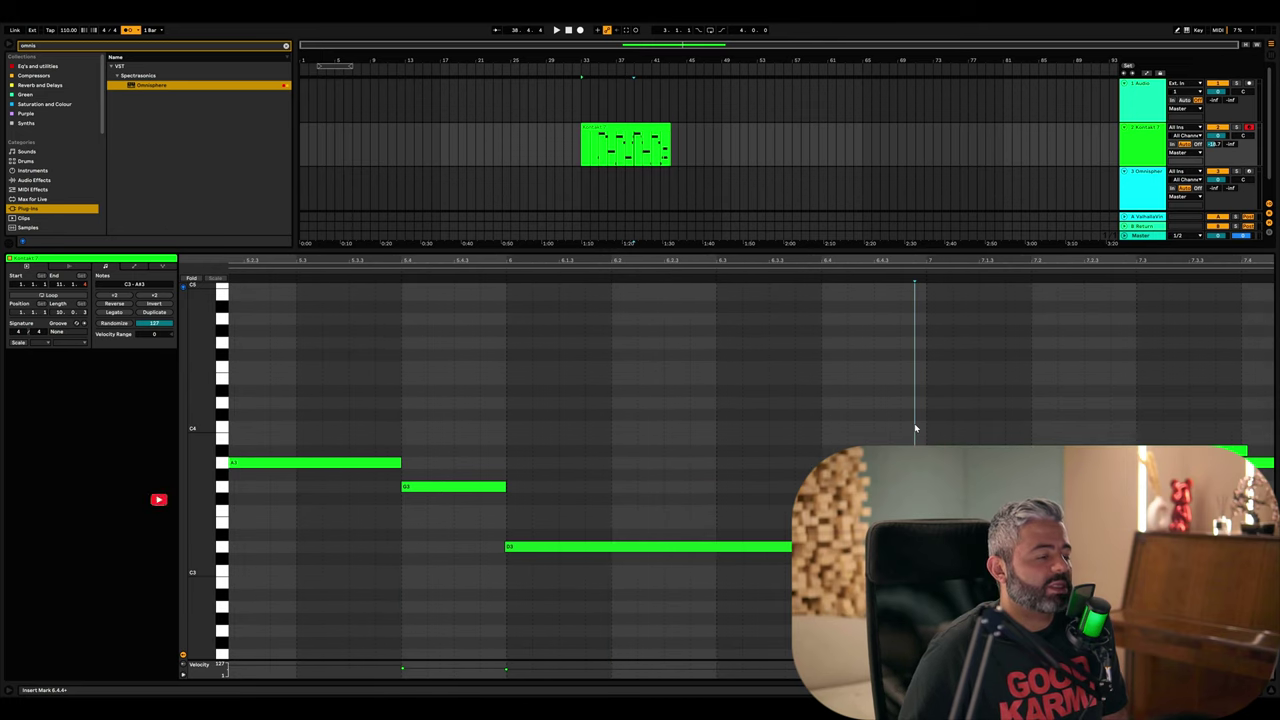
# - Line up the D3, G3 and A3 notes in bar 6 end to end, leading into the A#3 note at bar 7
pyautogui.scroll(5, 915, 428)
pyautogui.click(763, 547)
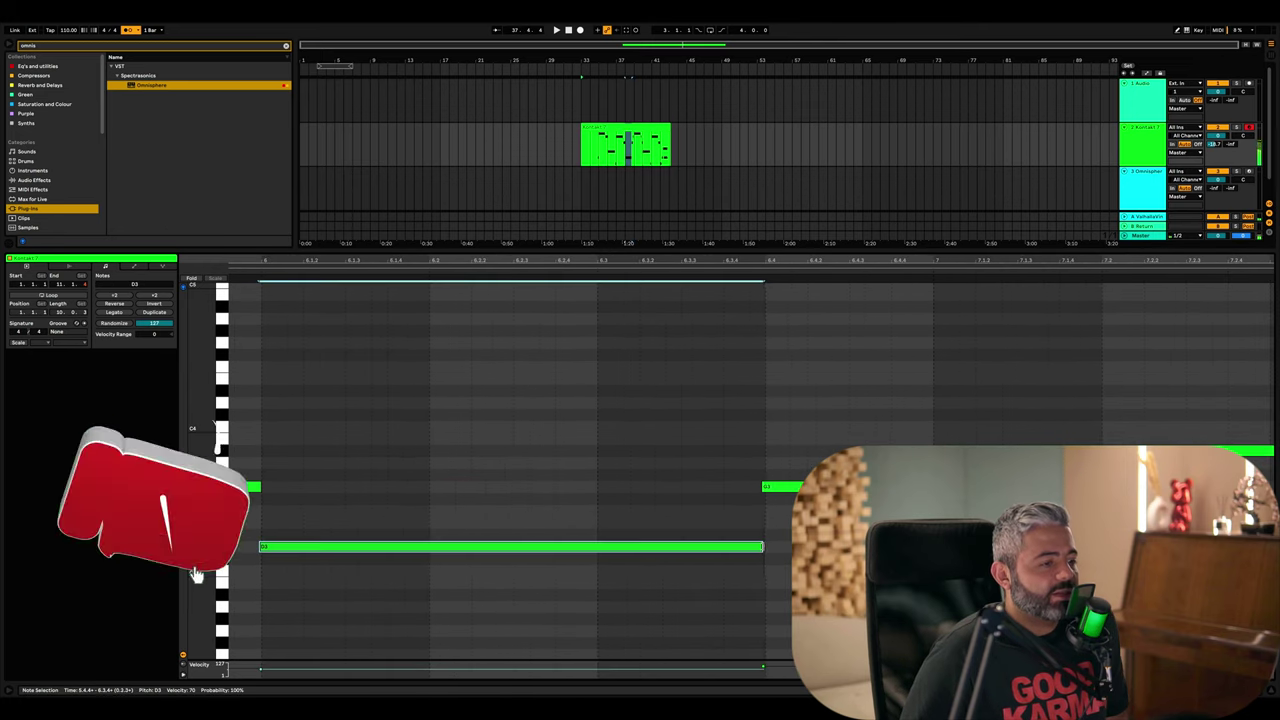
pyautogui.click(783, 490)
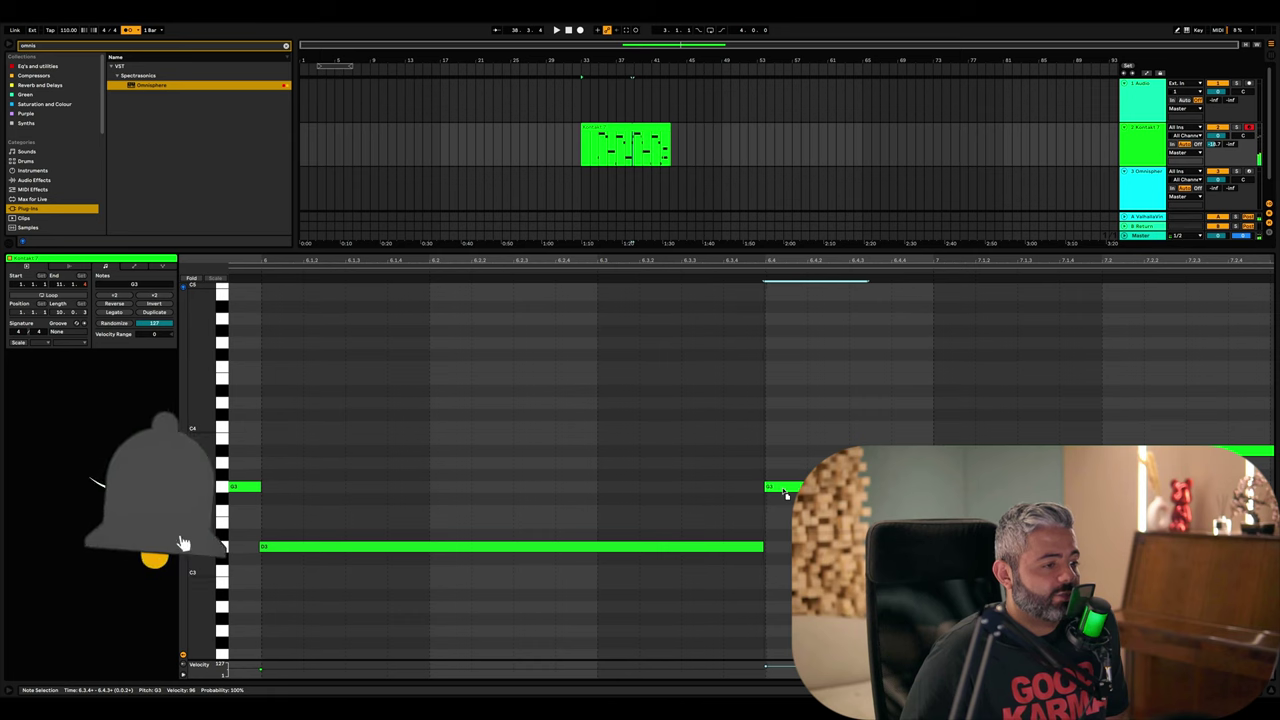
pyautogui.click(870, 464)
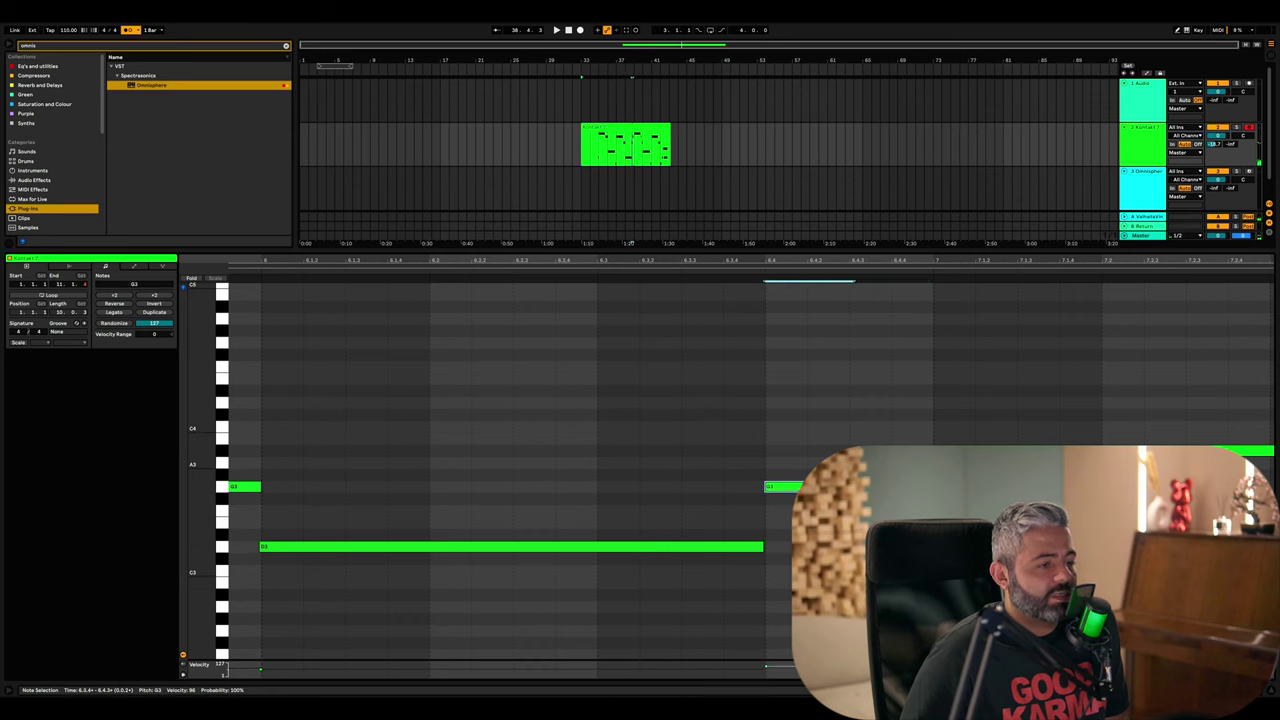
pyautogui.click(965, 452)
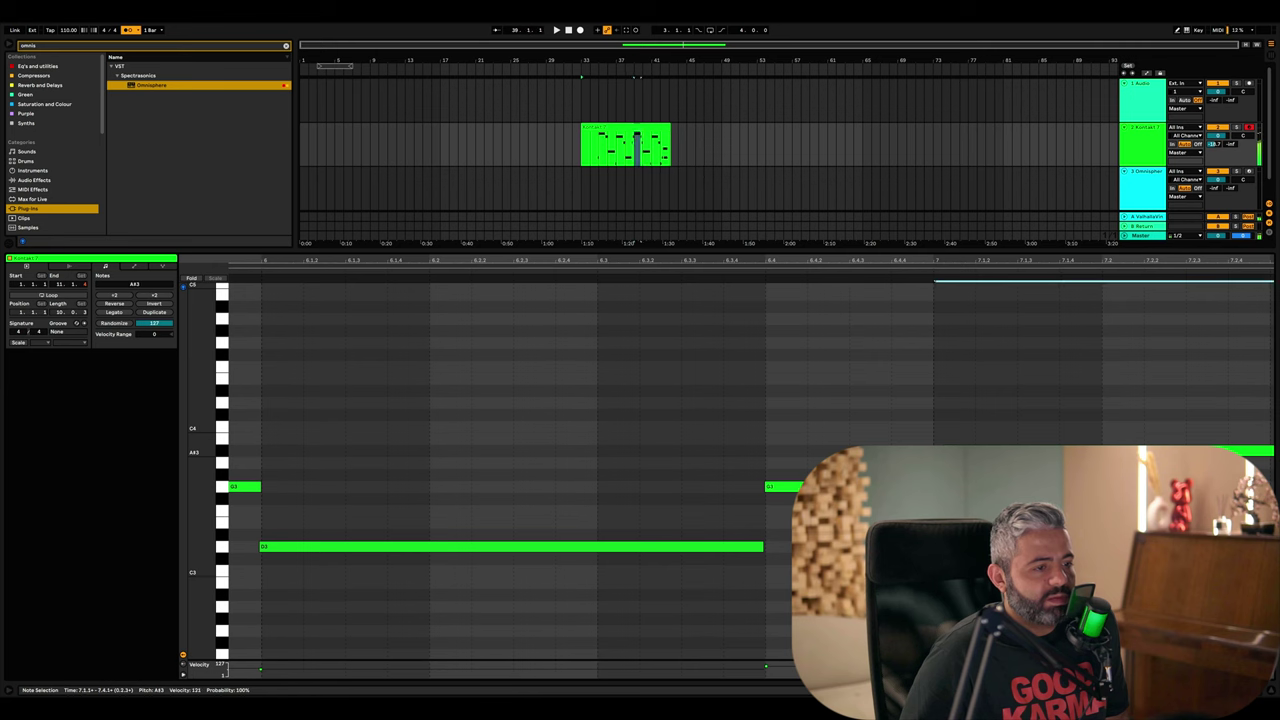
# - Tighten the timing of the short G3 note at the end of bar 7 with the E3 note at bar 8
pyautogui.hscroll(10, 930, 515)
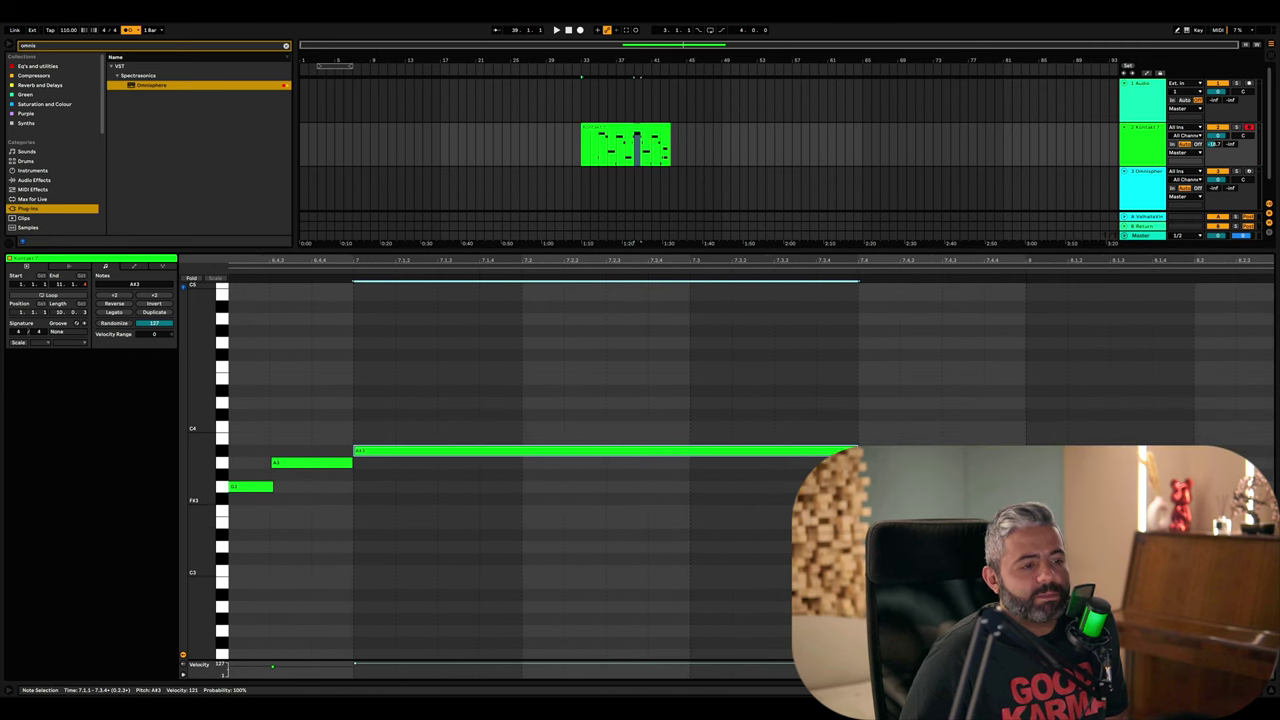
pyautogui.click(986, 487)
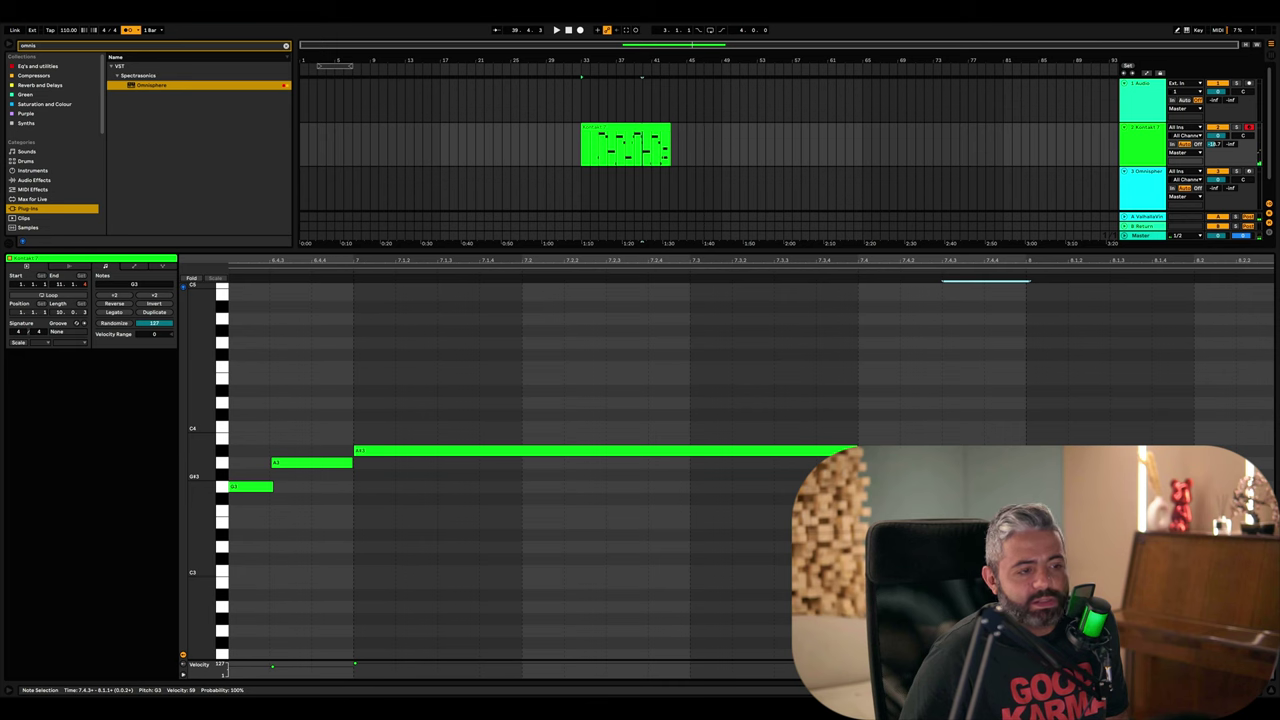
pyautogui.hscroll(1, 950, 500)
pyautogui.click(1045, 523)
pyautogui.click(957, 525)
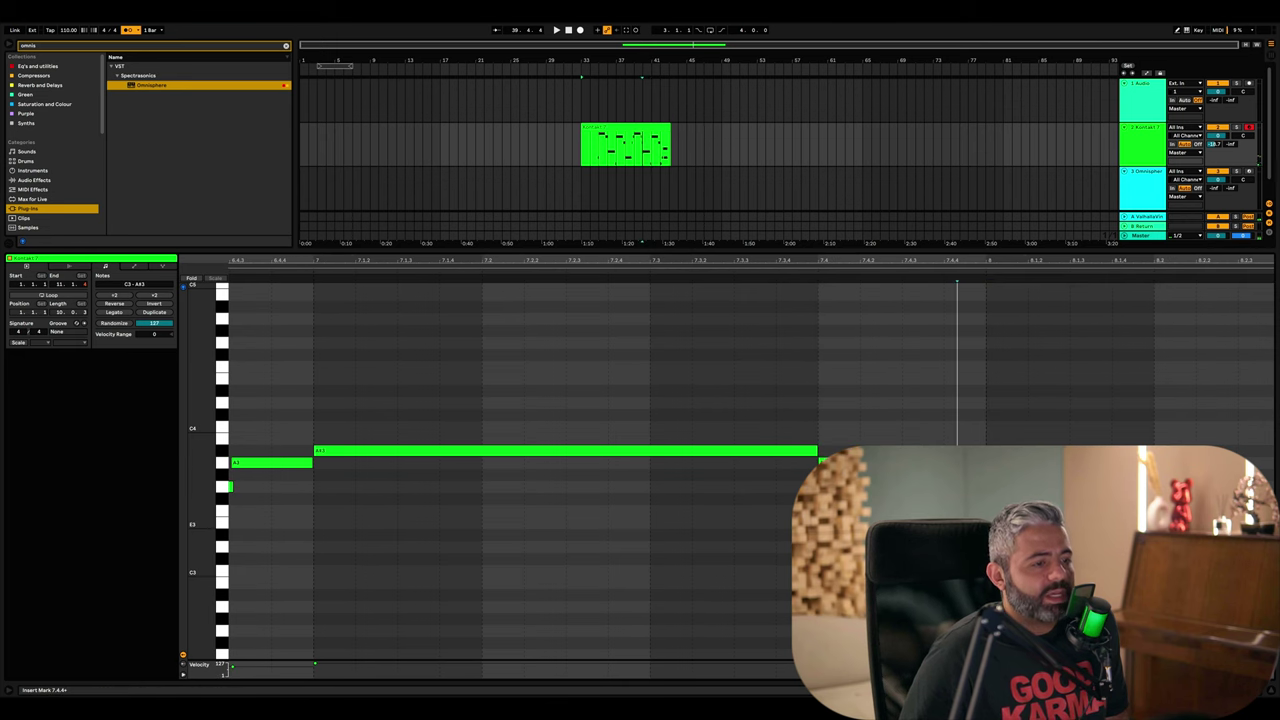
# - Extend the E3 note in bar 8 to meet the short C3 note, and align the A3 note's start with bar 9
pyautogui.scroll(-5, 957, 525)
pyautogui.hscroll(1, 957, 525)
pyautogui.click(1172, 535)
pyautogui.scroll(7, 1172, 535)
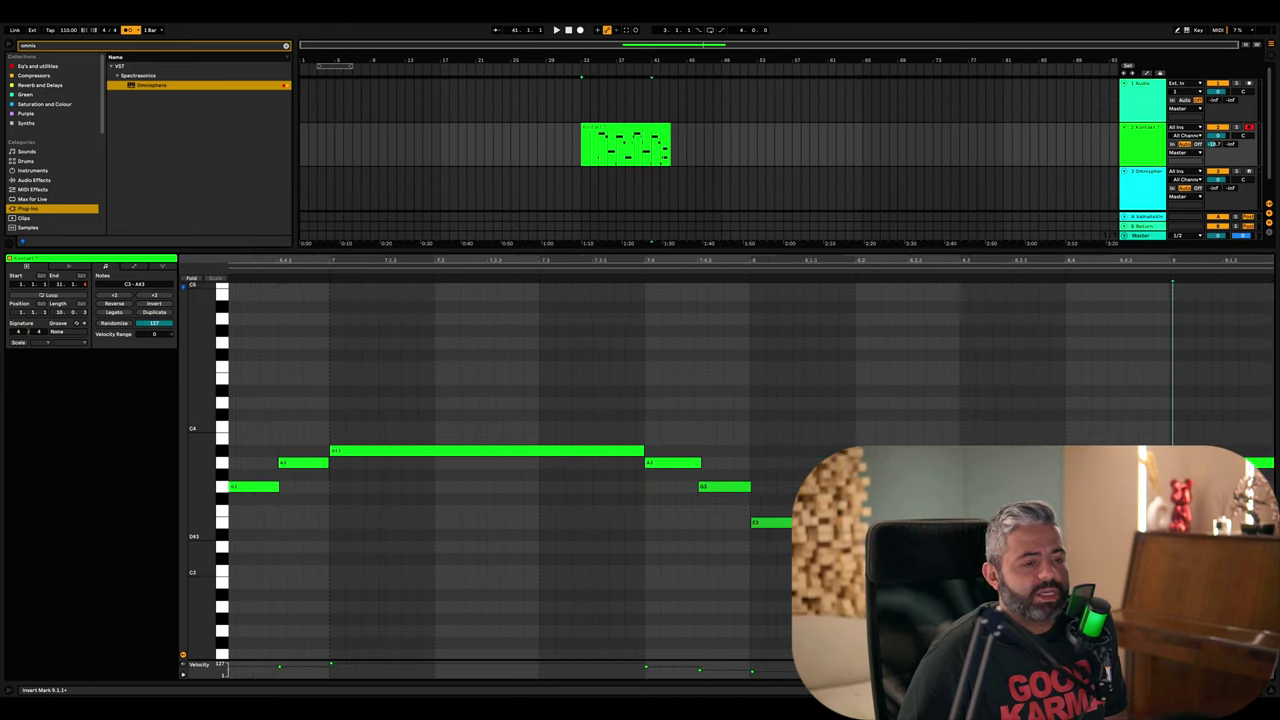
pyautogui.click(1080, 571)
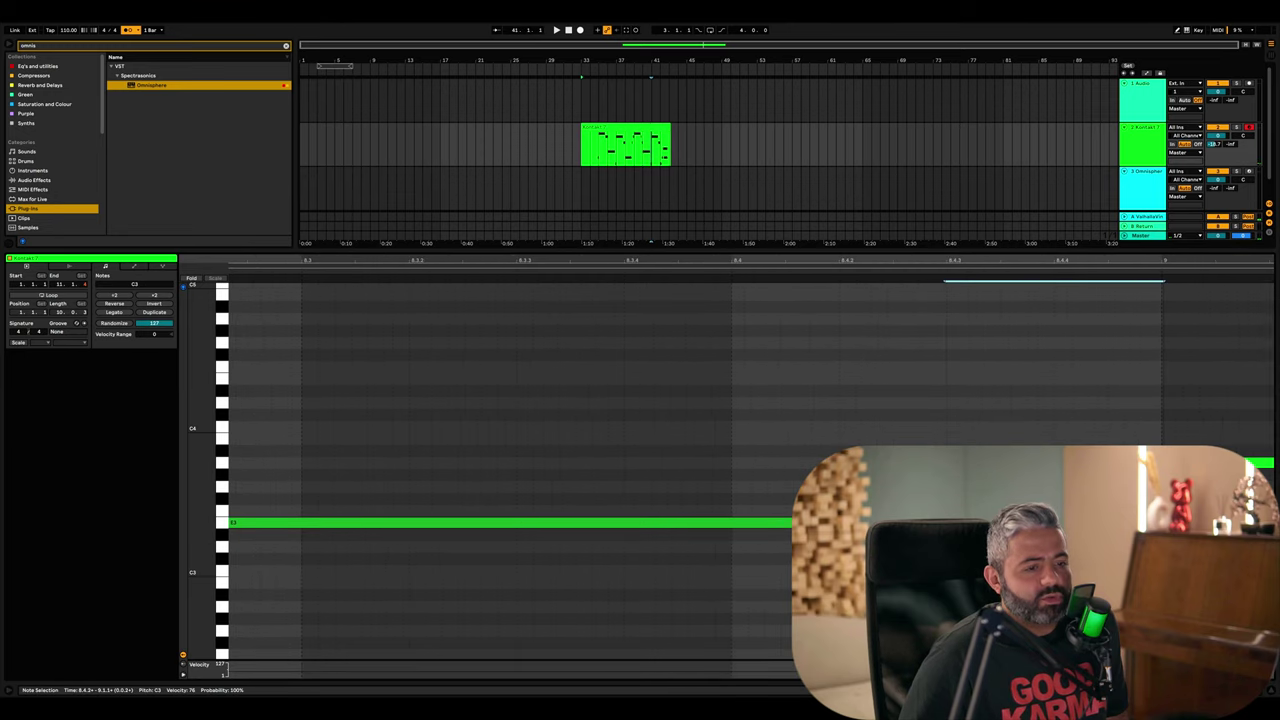
pyautogui.moveTo(911, 523); pyautogui.dragTo(949, 524)
pyautogui.hscroll(1, 950, 502)
pyautogui.click(1127, 463)
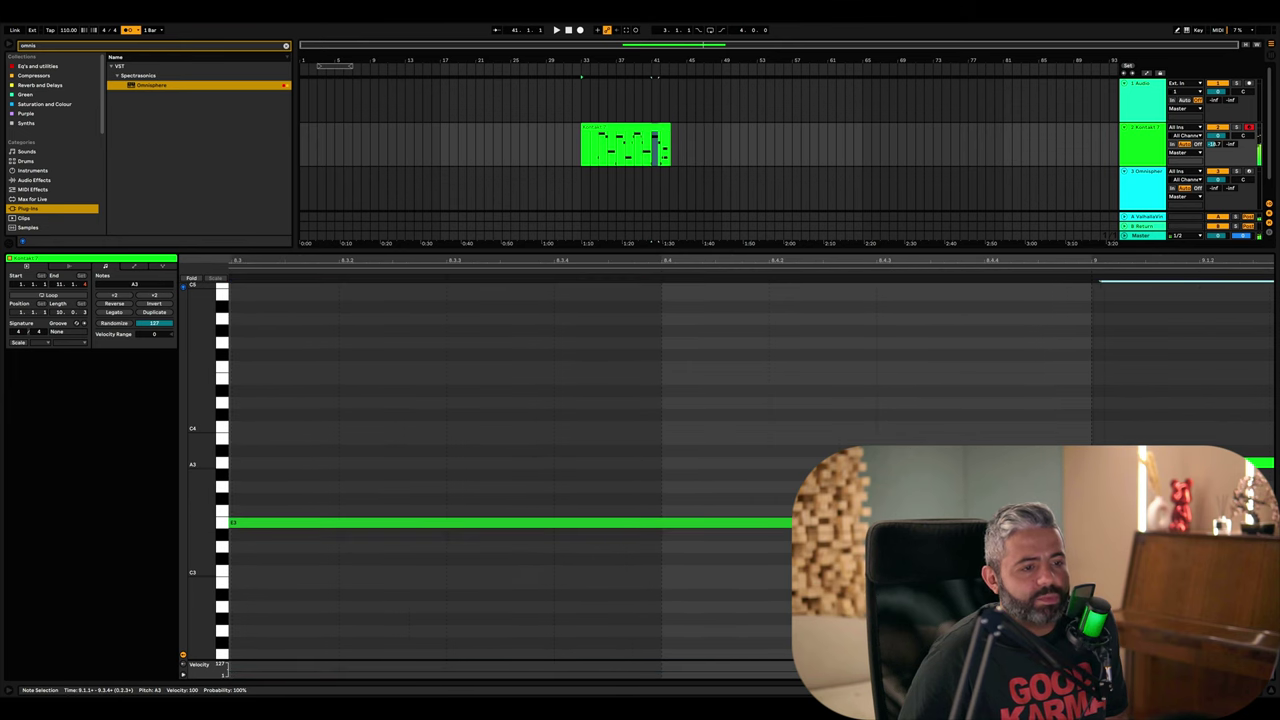
pyautogui.click(1028, 488)
pyautogui.scroll(-8, 1028, 488)
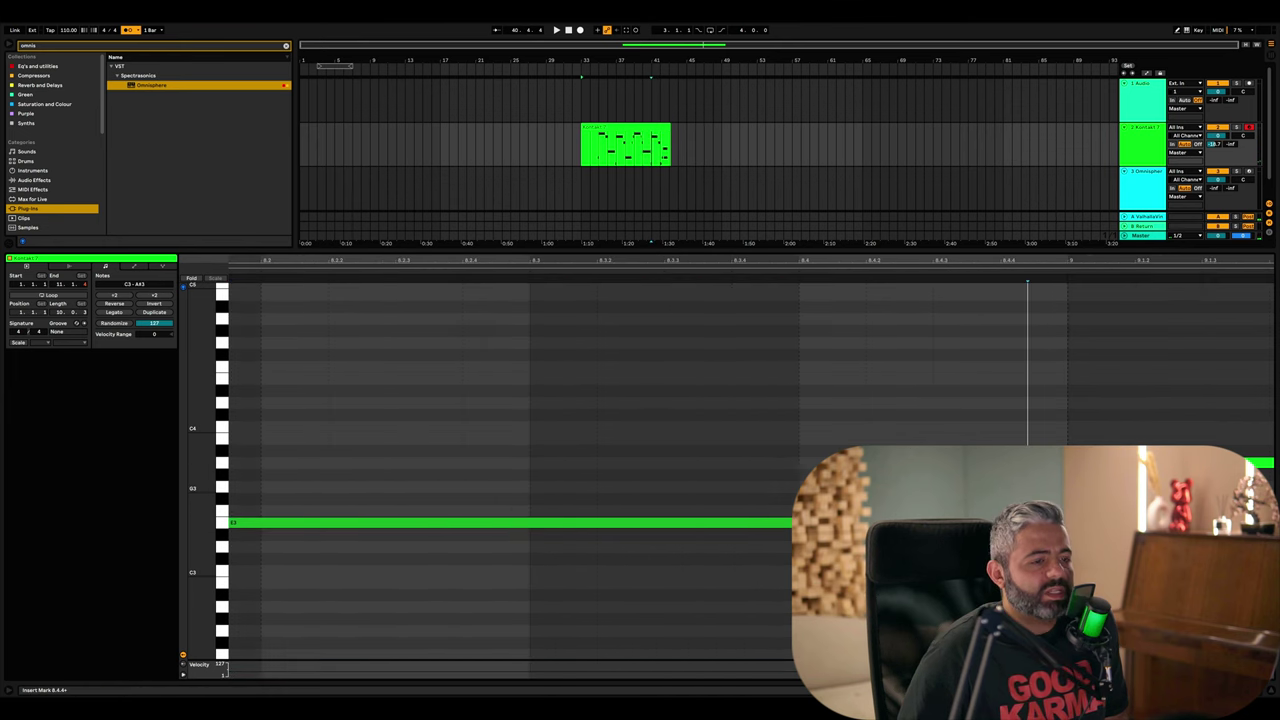
# - Line up the G3 note near the end of bar 9 with its neighbouring notes
pyautogui.hscroll(2, 1028, 488)
pyautogui.click(1050, 463)
pyautogui.hscroll(6, 1190, 487)
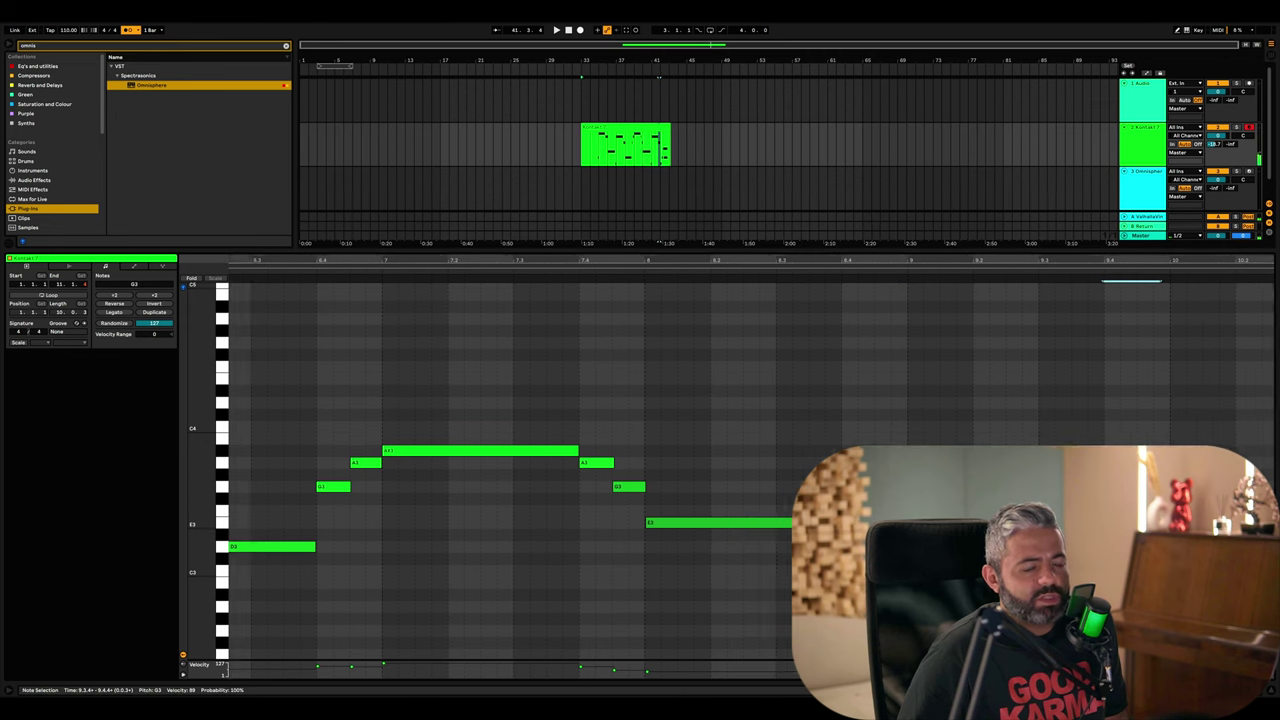
pyautogui.click(1076, 500)
pyautogui.scroll(4, 1076, 500)
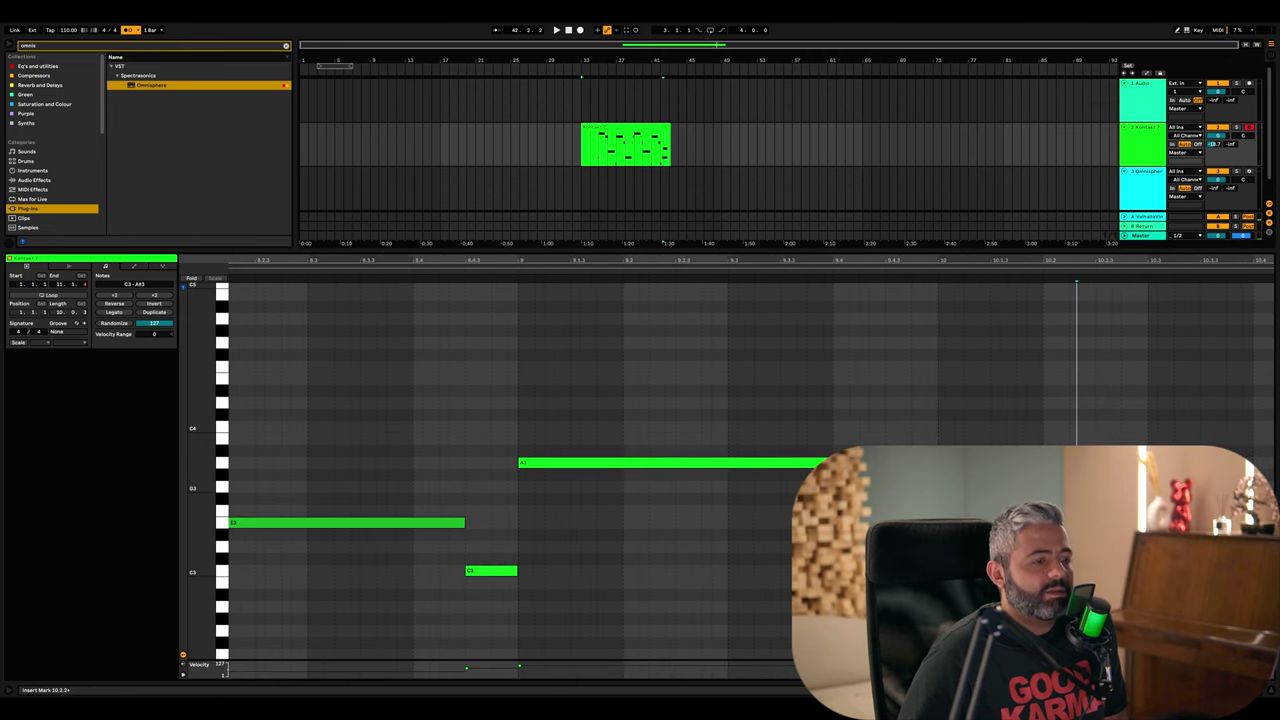
pyautogui.click(900, 487)
pyautogui.click(906, 522)
pyautogui.scroll(-10, 906, 522)
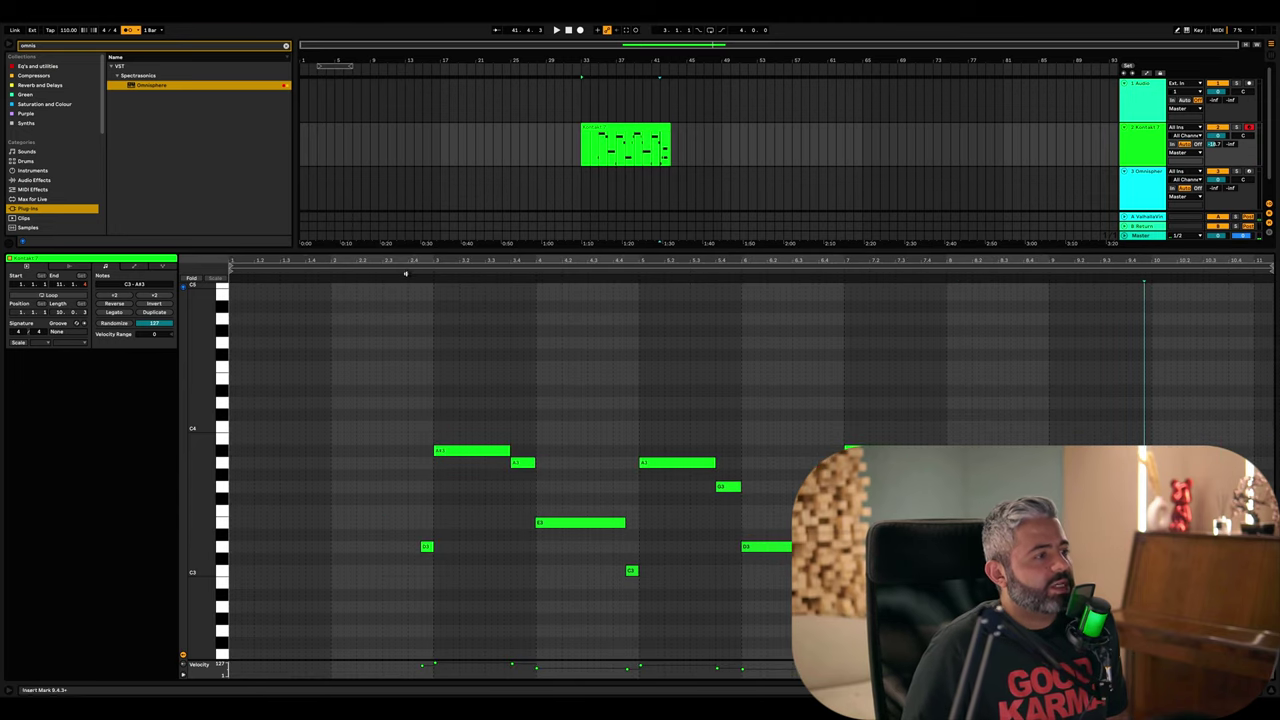
# - Play the clip's ending and check the timing of the F3 and D3 notes in bar 10
pyautogui.press('space')
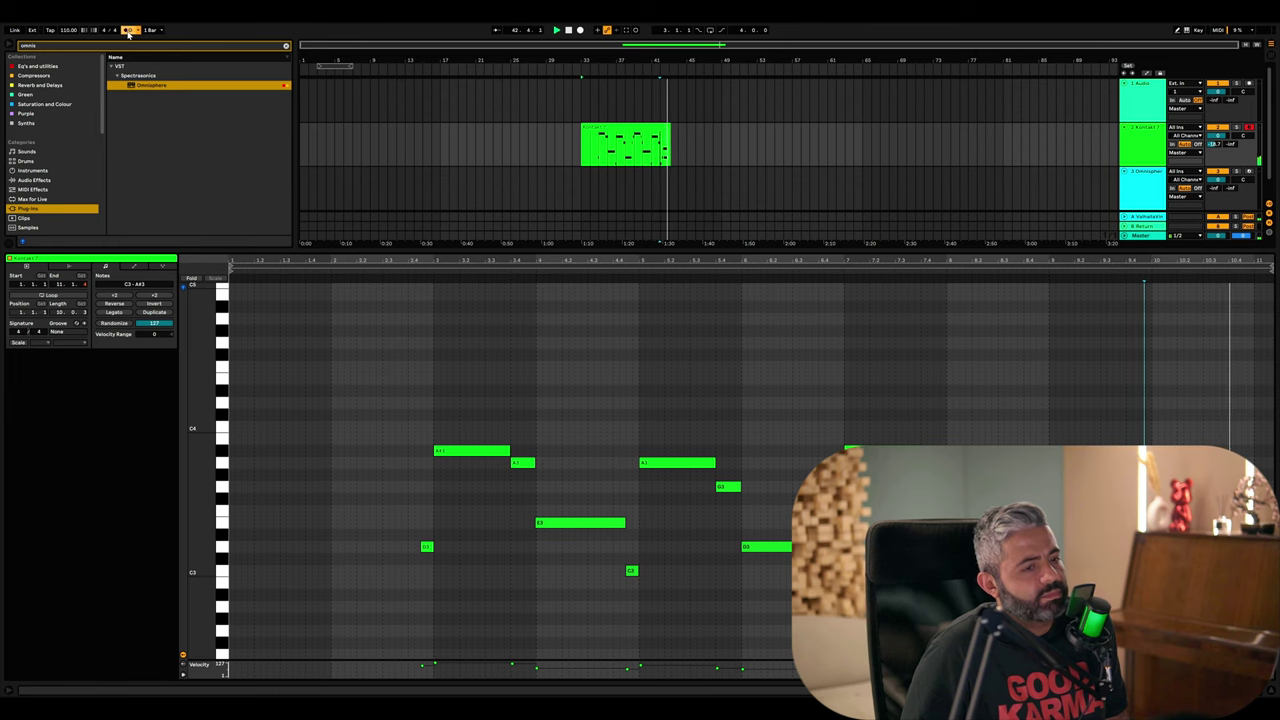
pyautogui.click(1225, 560)
pyautogui.scroll(5, 1225, 560)
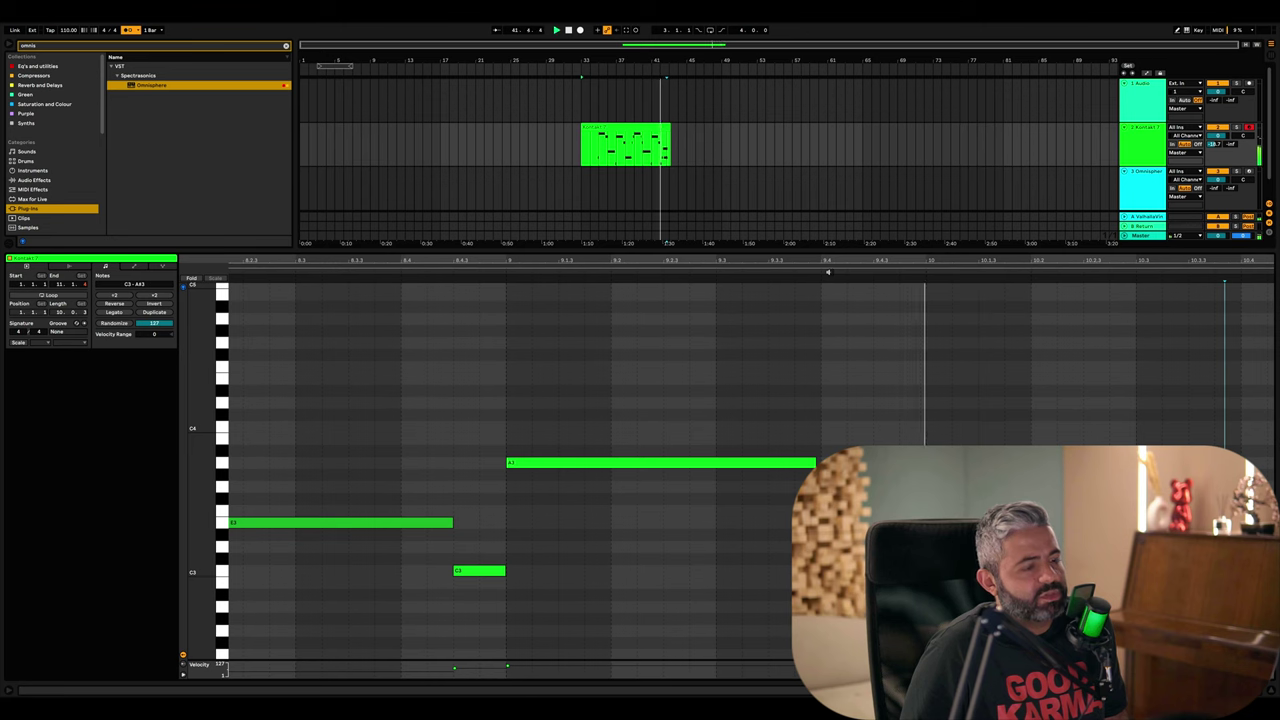
pyautogui.press('space')
pyautogui.click(1225, 549)
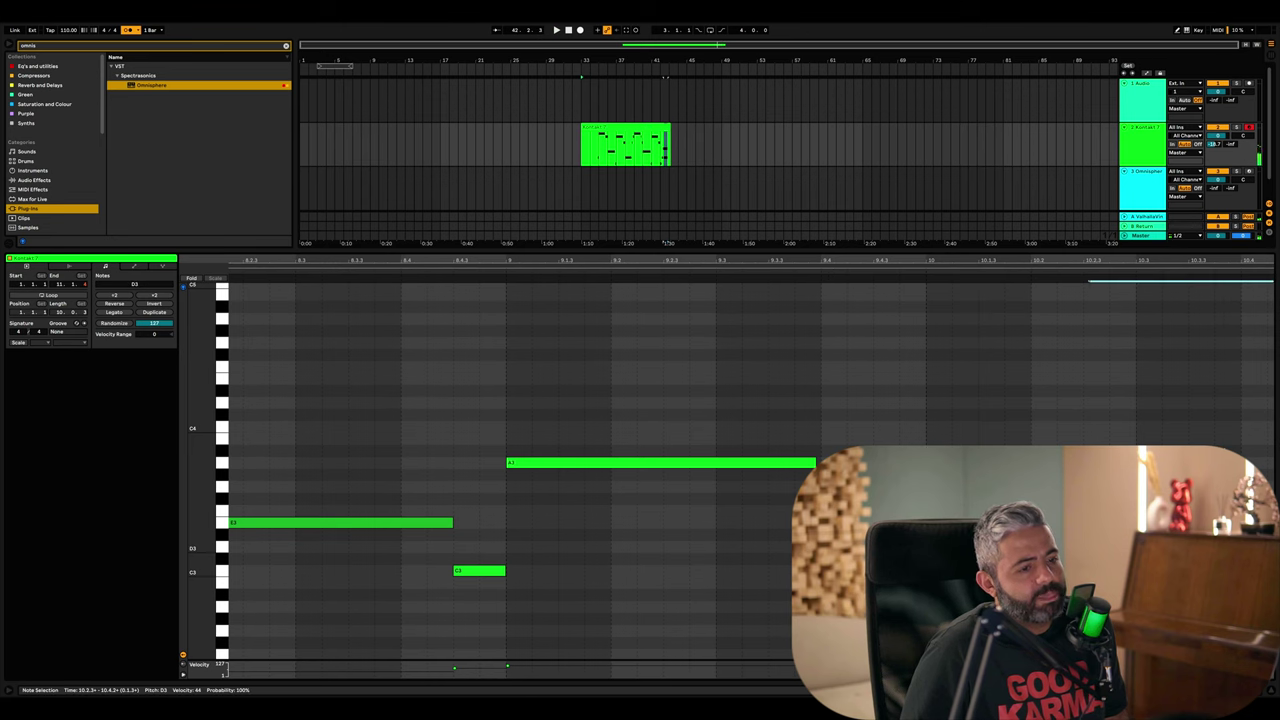
pyautogui.click(697, 268)
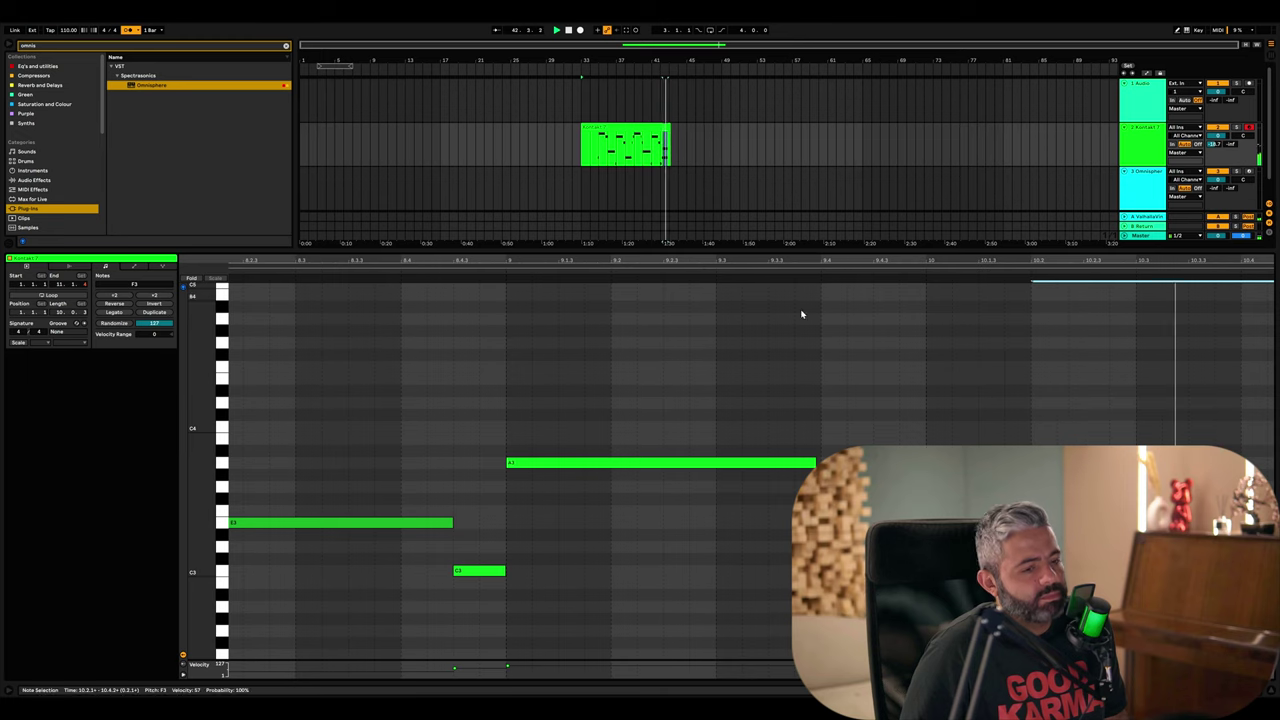
pyautogui.hotkey('ctrl', 'alt', 'l')
pyautogui.press('space')
# - Arm the Omnisphere track for recording and place the insertion marker on it at bar 33, one bar before the Kontakt 7 clip
pyautogui.click(590, 158)
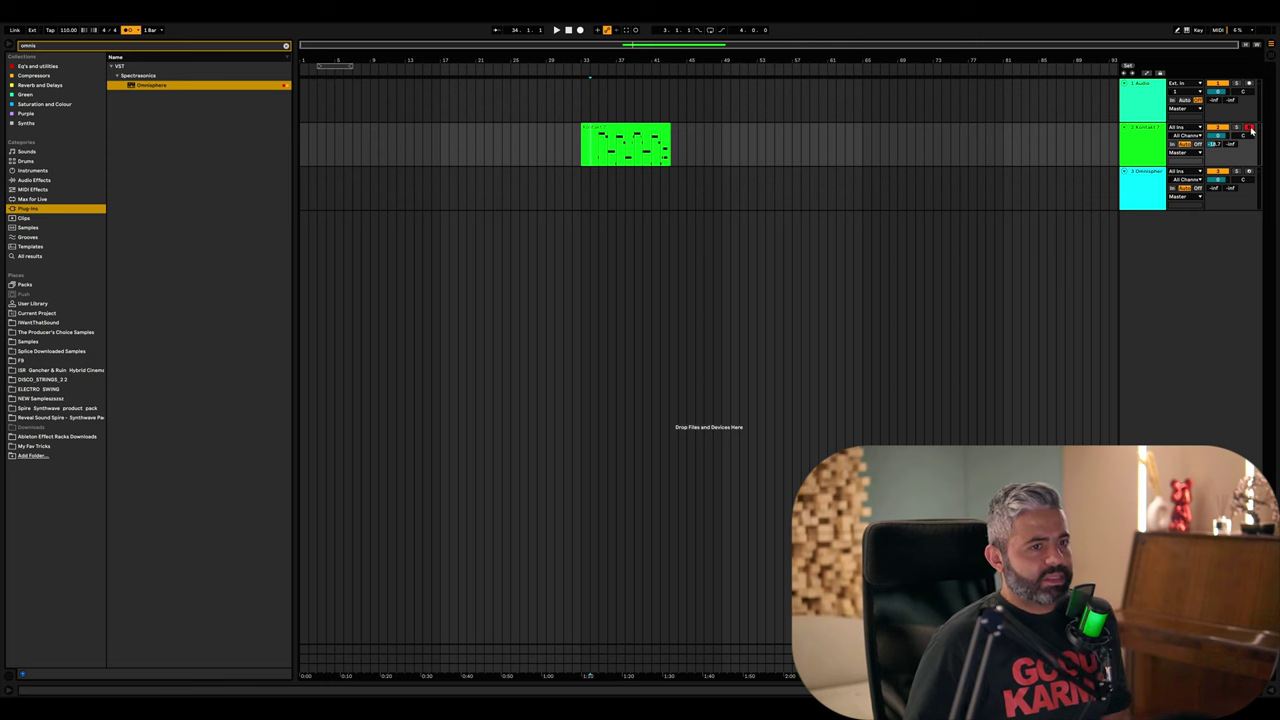
pyautogui.click(1249, 172)
pyautogui.rightClick(651, 185)
pyautogui.click(581, 201)
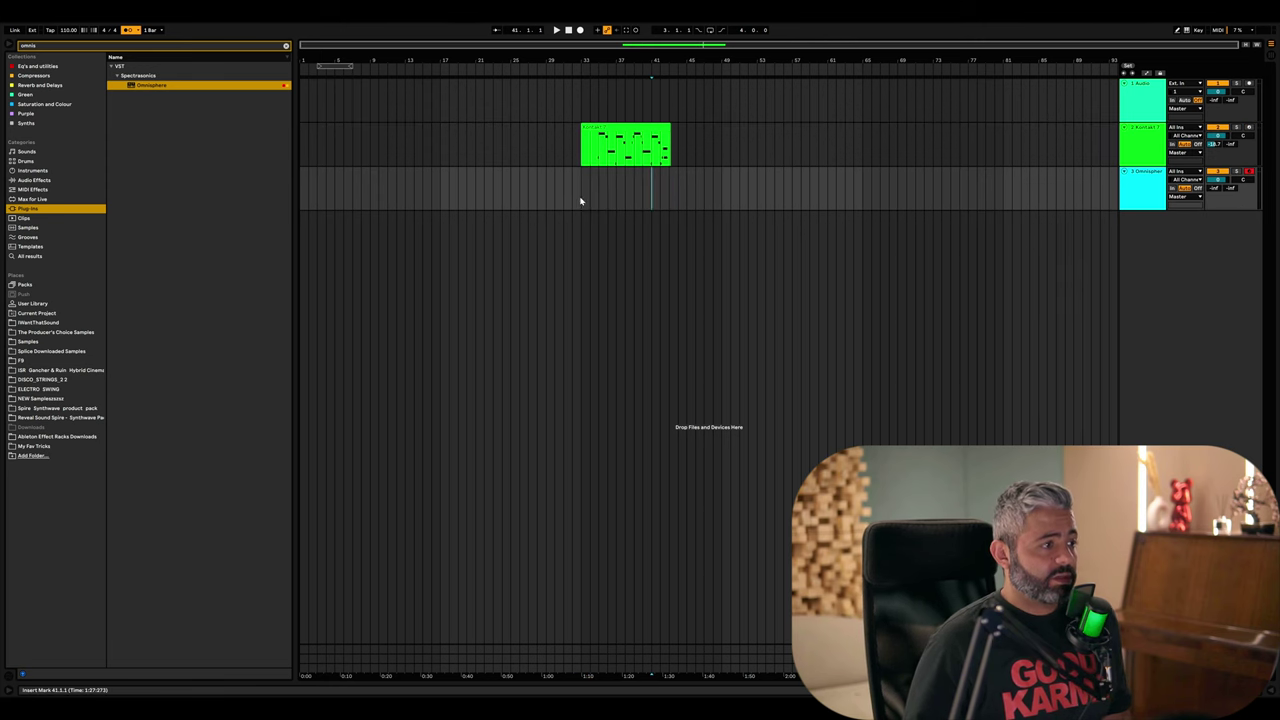
pyautogui.press('+')
pyautogui.press('+')
pyautogui.moveTo(597, 157); pyautogui.dragTo(577, 158)
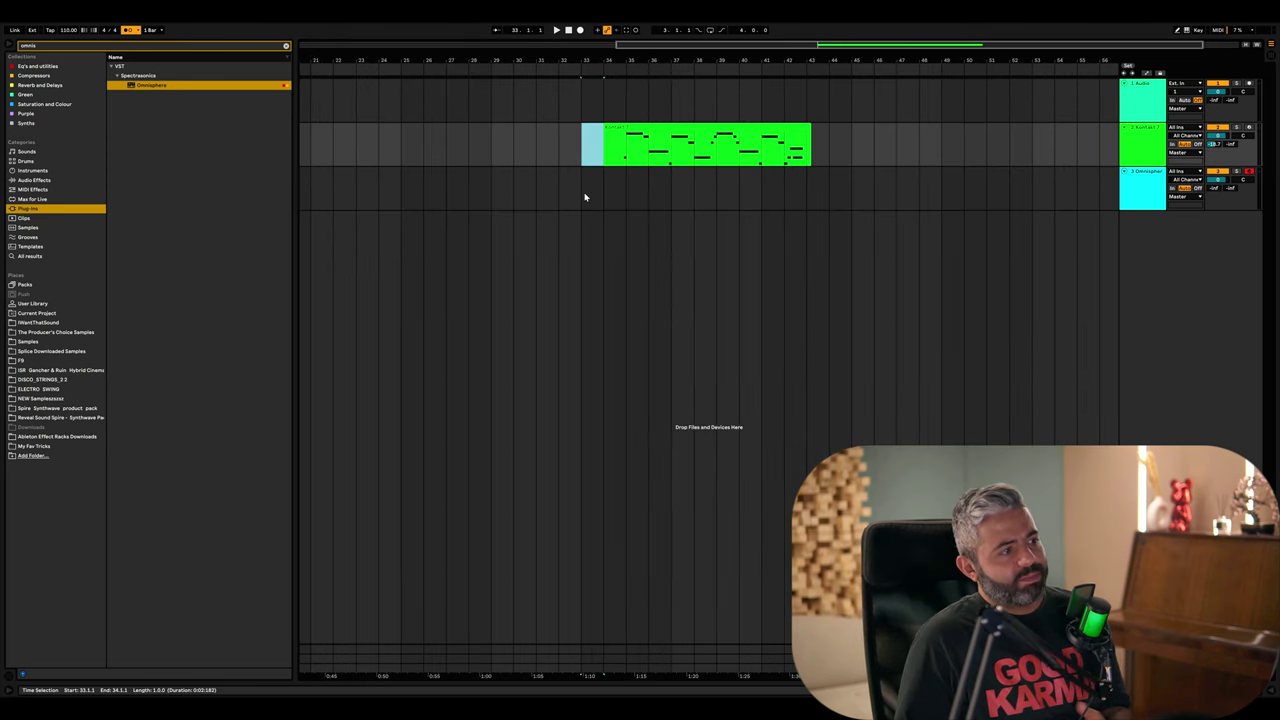
pyautogui.click(584, 196)
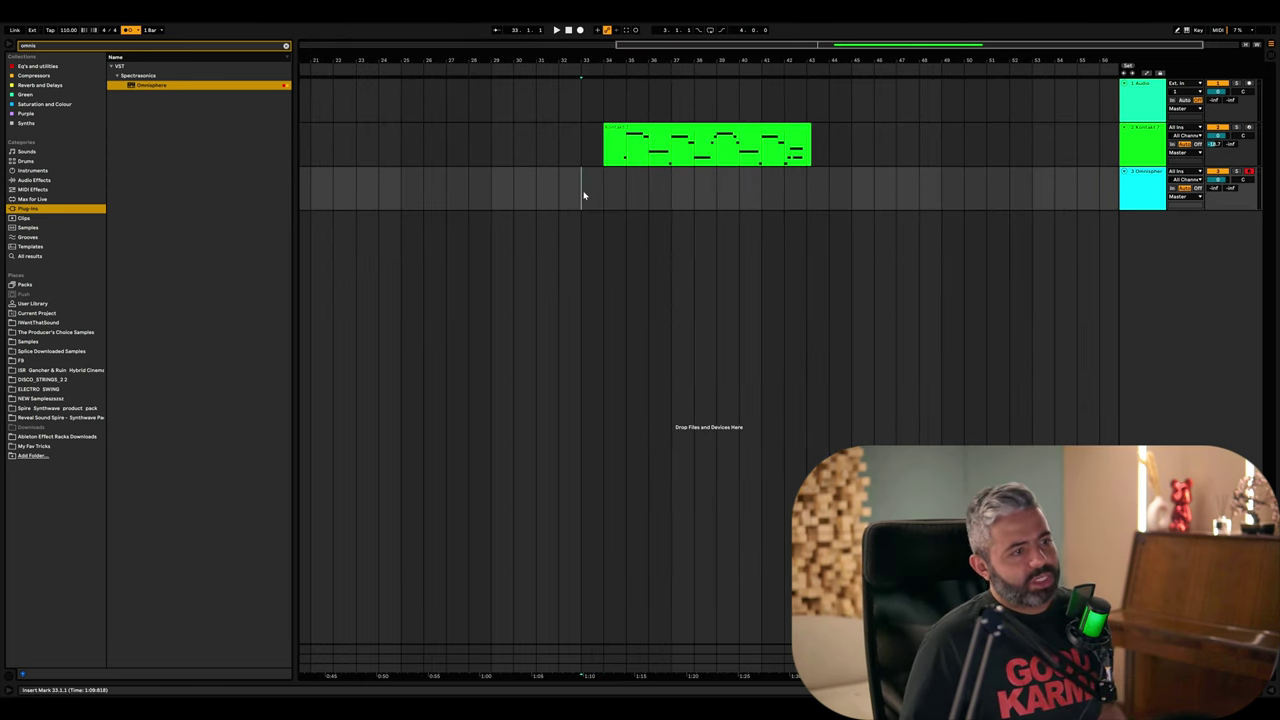
pyautogui.click(580, 30)
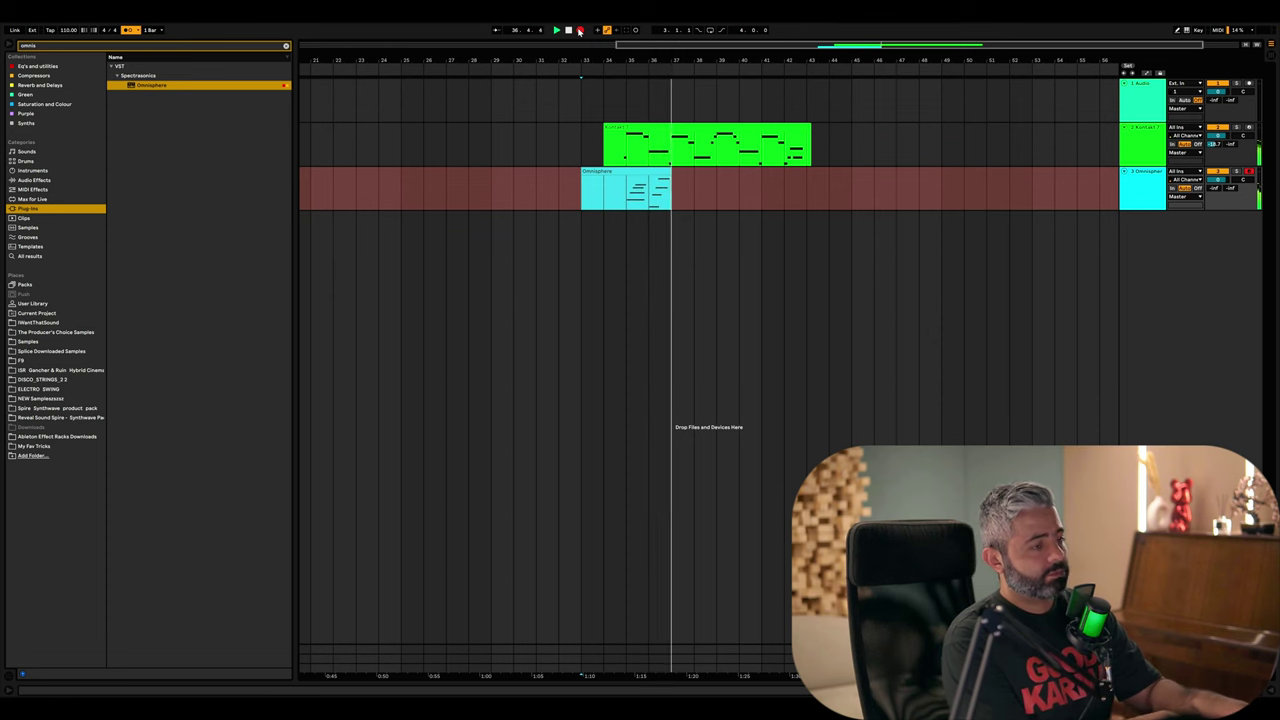
pyautogui.click(580, 30)
pyautogui.press('super+z')
# - Record a part on the Omnisphere track alongside the Kontakt 7 melody, and play the take back from bar 35
pyautogui.click(580, 30)
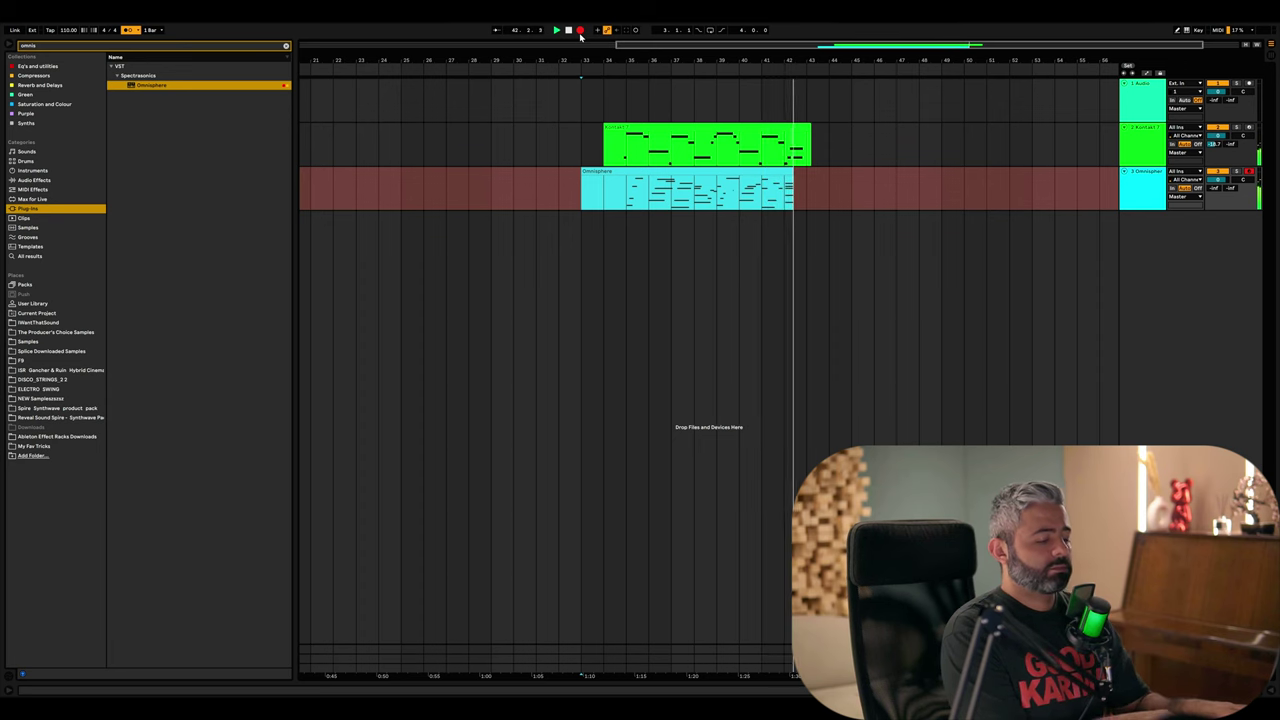
pyautogui.press('space')
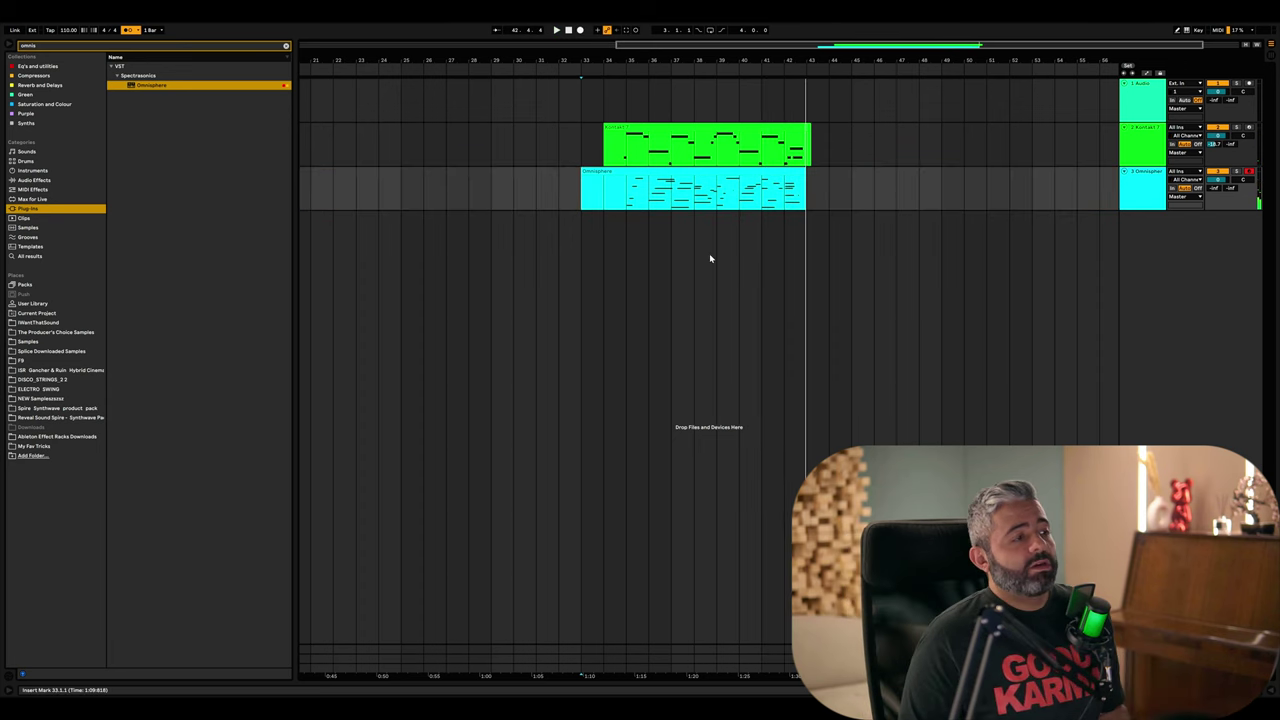
pyautogui.scroll(2, 618, 208)
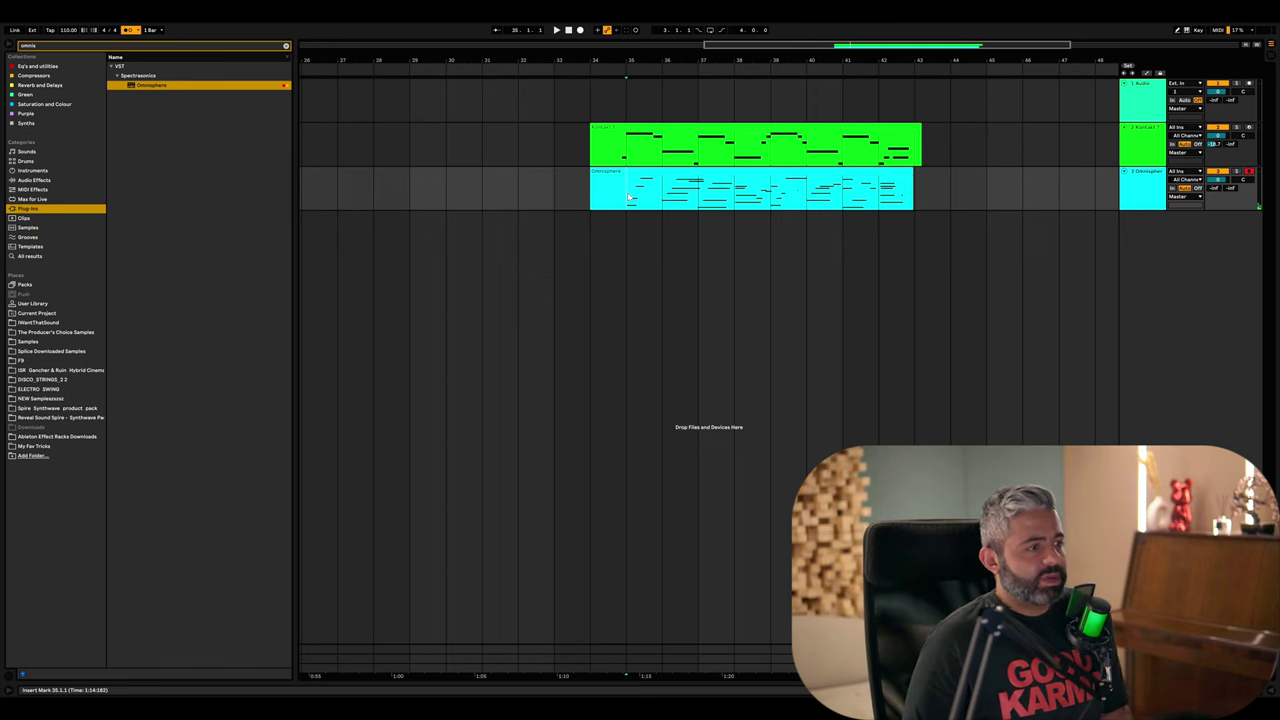
pyautogui.press('space')
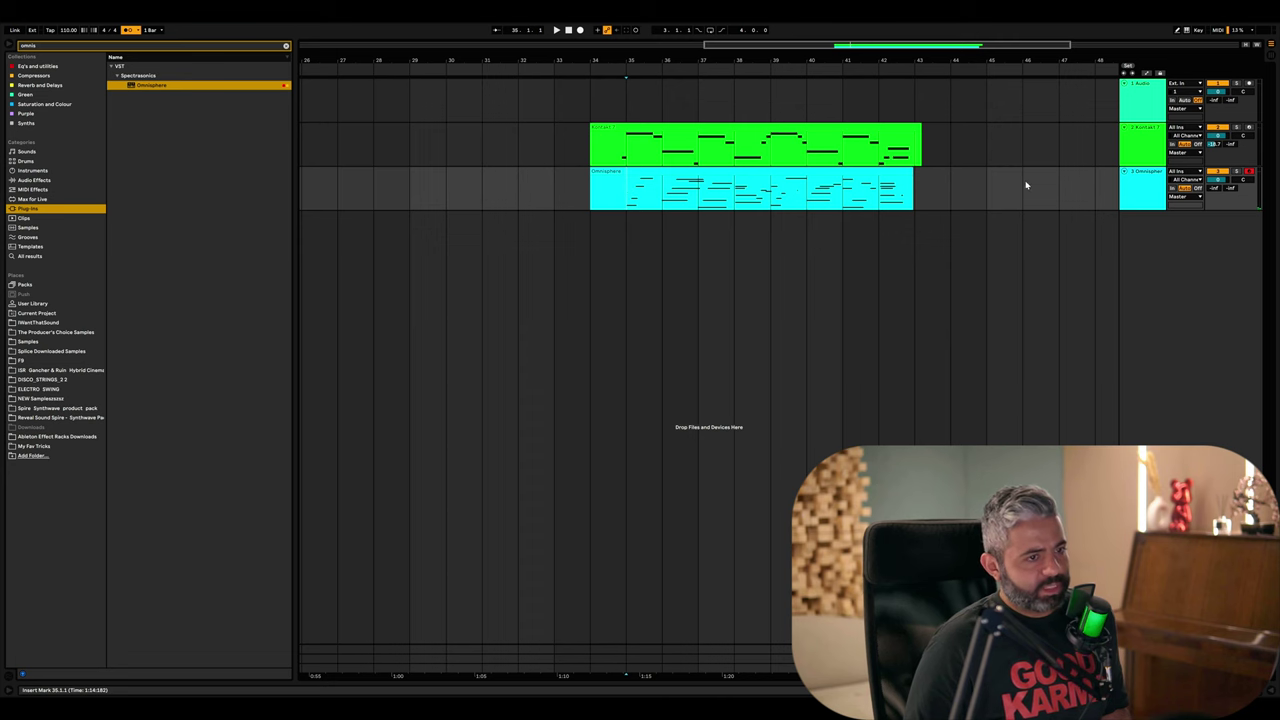
# - Enlarge the Omnisphere track and play the recorded clip with its notes open in the note editor
pyautogui.moveTo(1131, 210); pyautogui.dragTo(1145, 302)
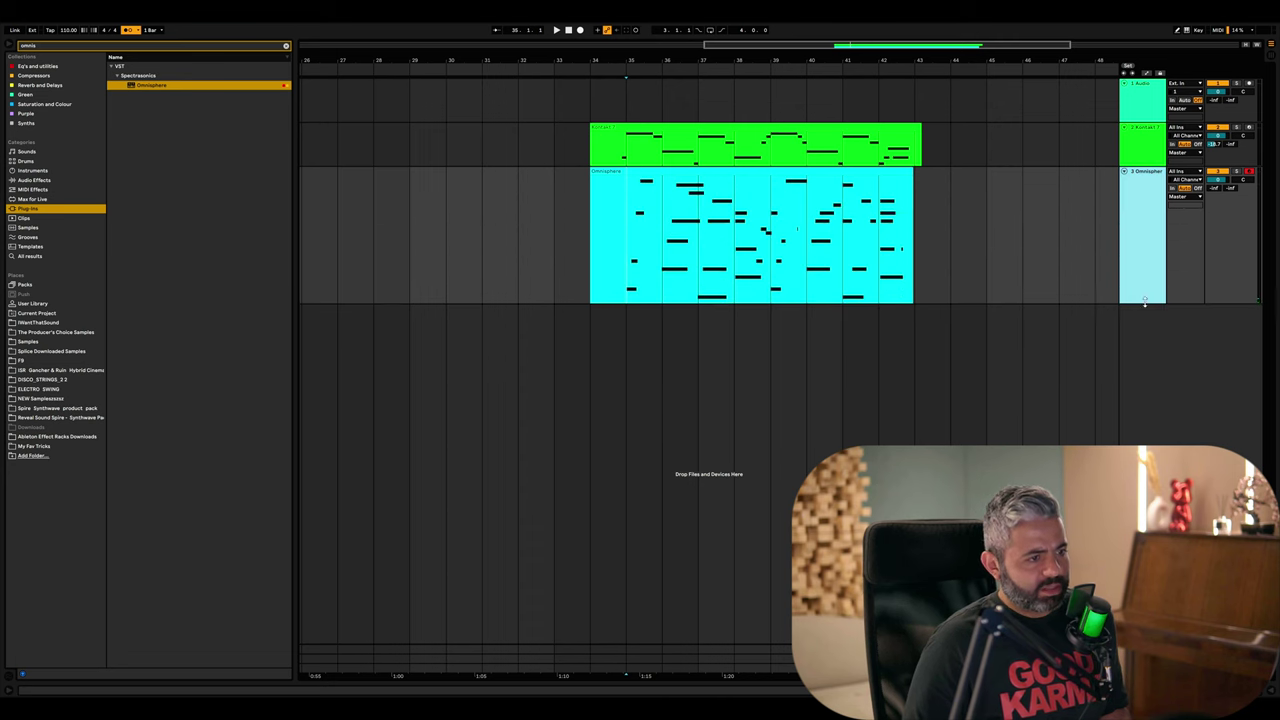
pyautogui.doubleClick(710, 290)
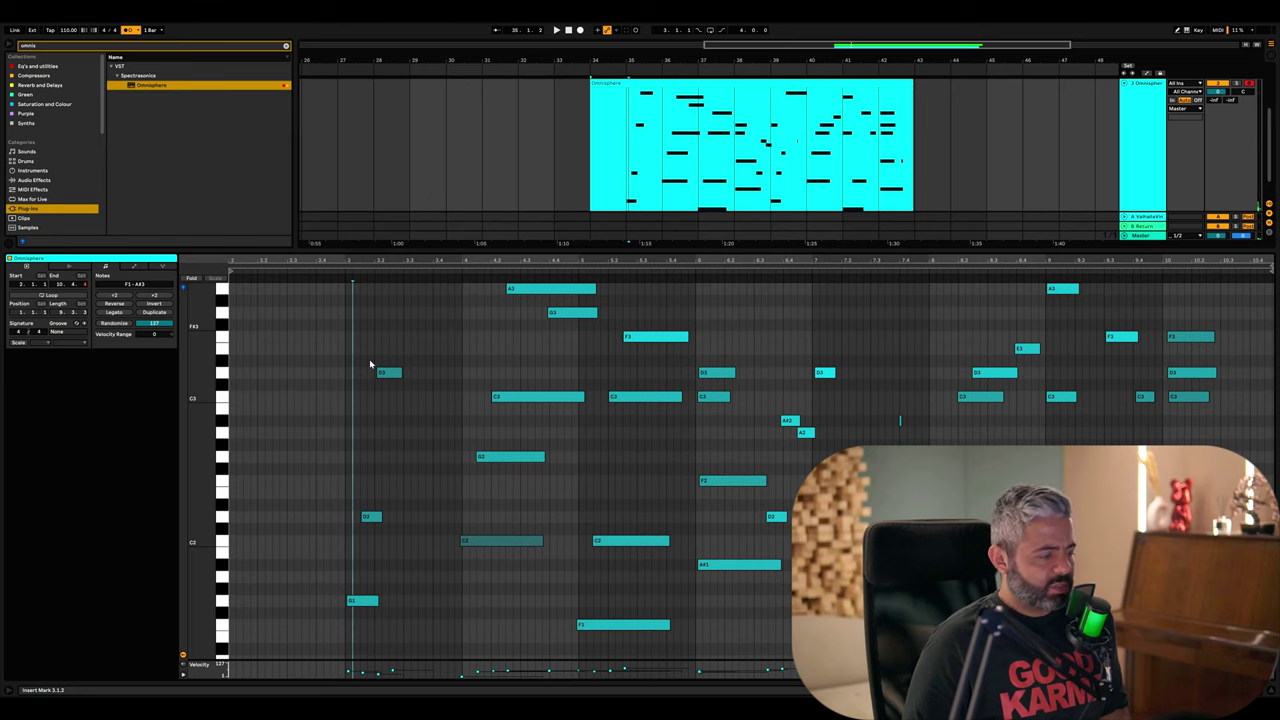
pyautogui.scroll(2, 370, 365)
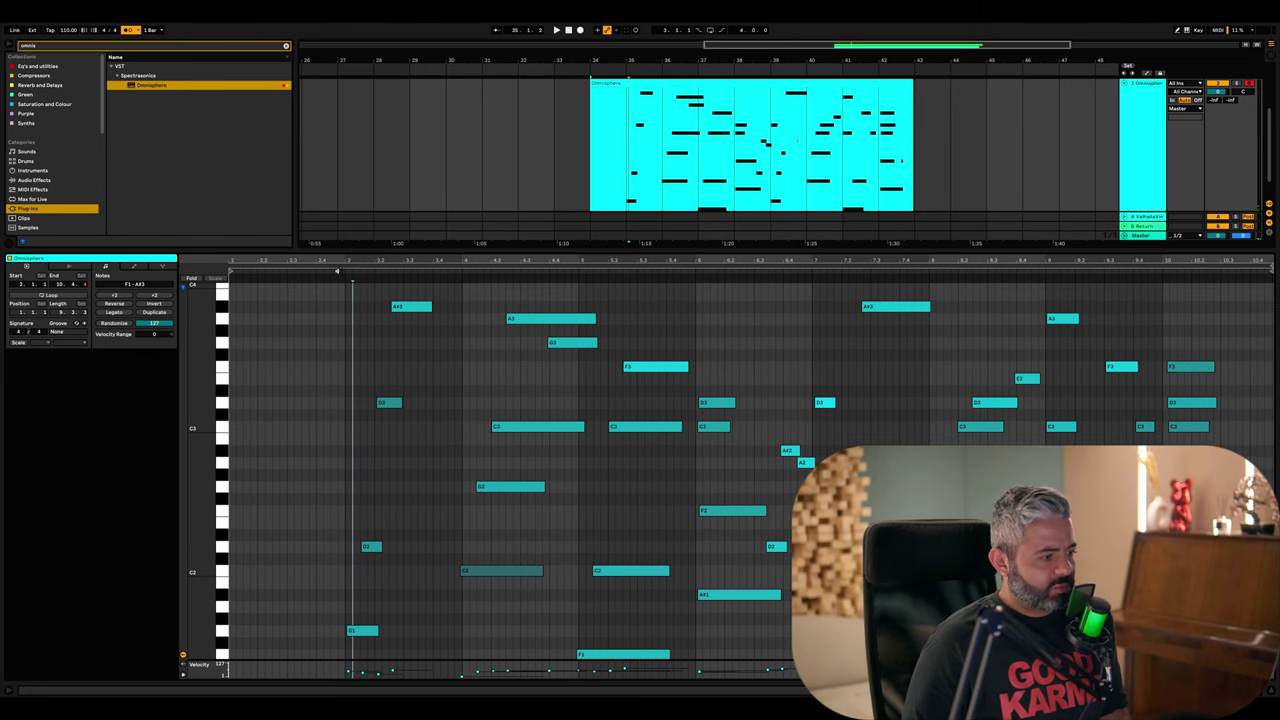
pyautogui.press('space')
pyautogui.scroll(2, 477, 403)
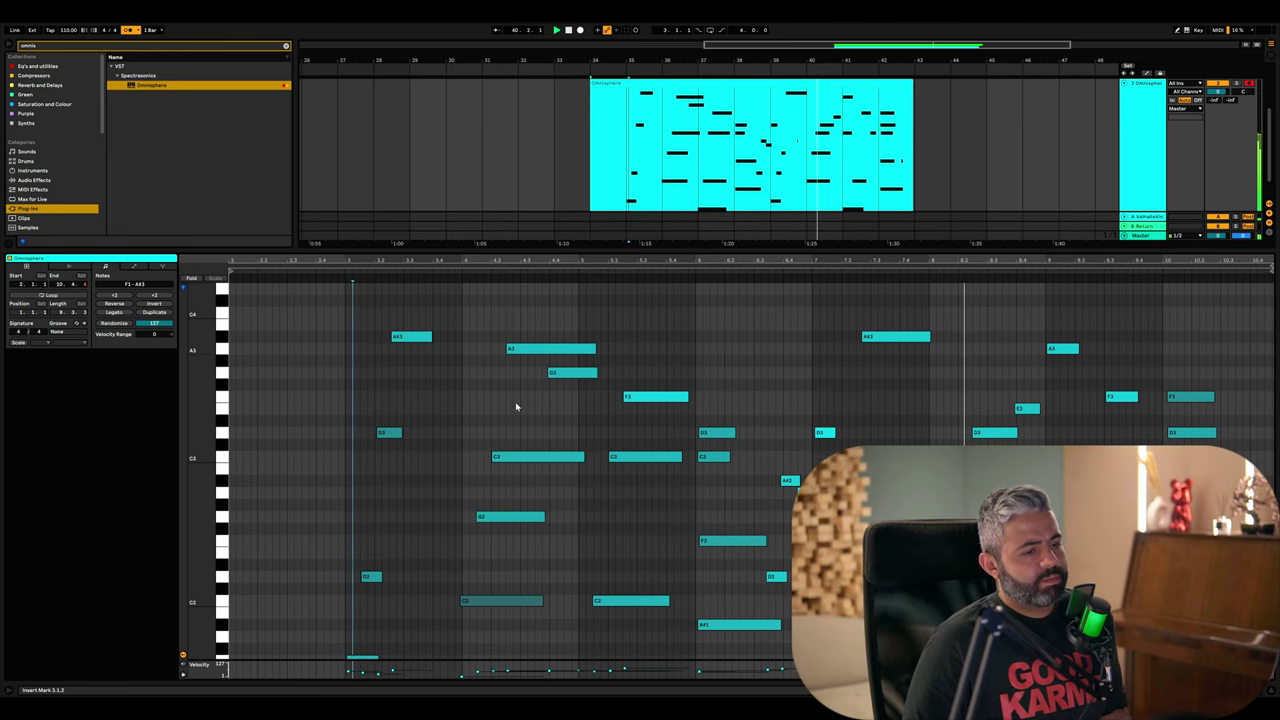
pyautogui.click(1272, 692)
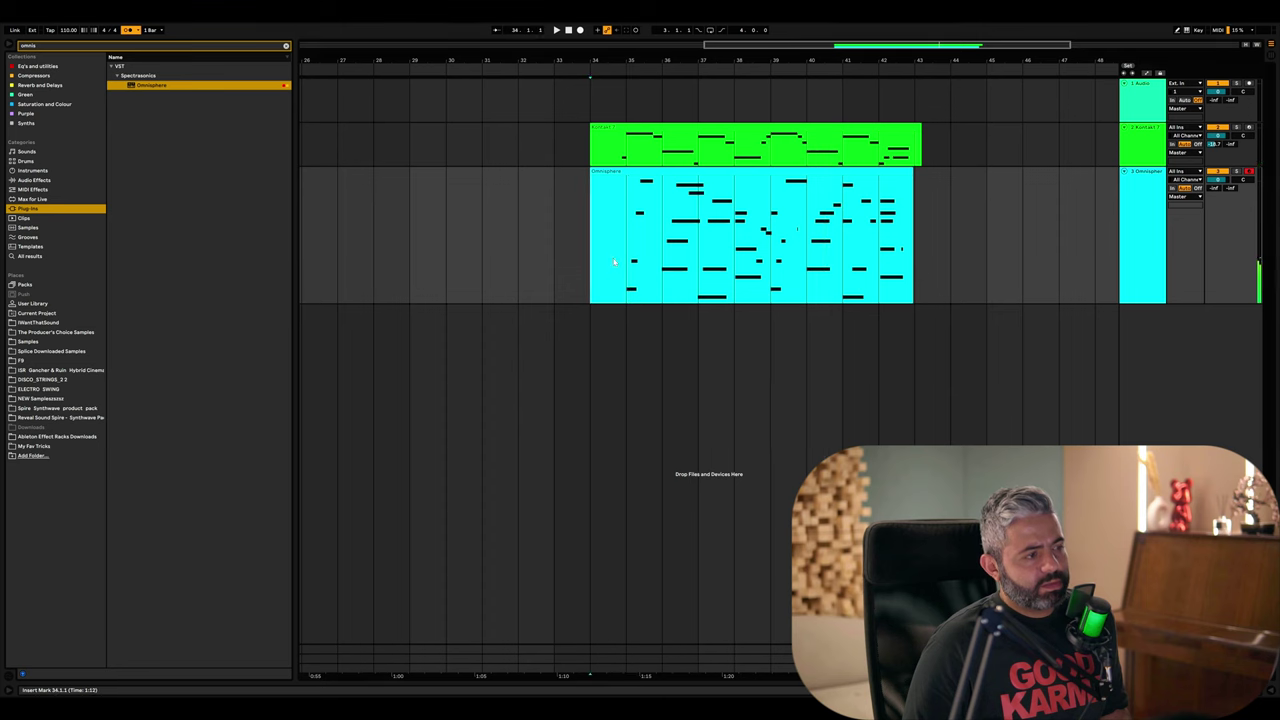
# - Extend the end of the Omnisphere clip to bar 44
pyautogui.hscroll(2, 625, 229)
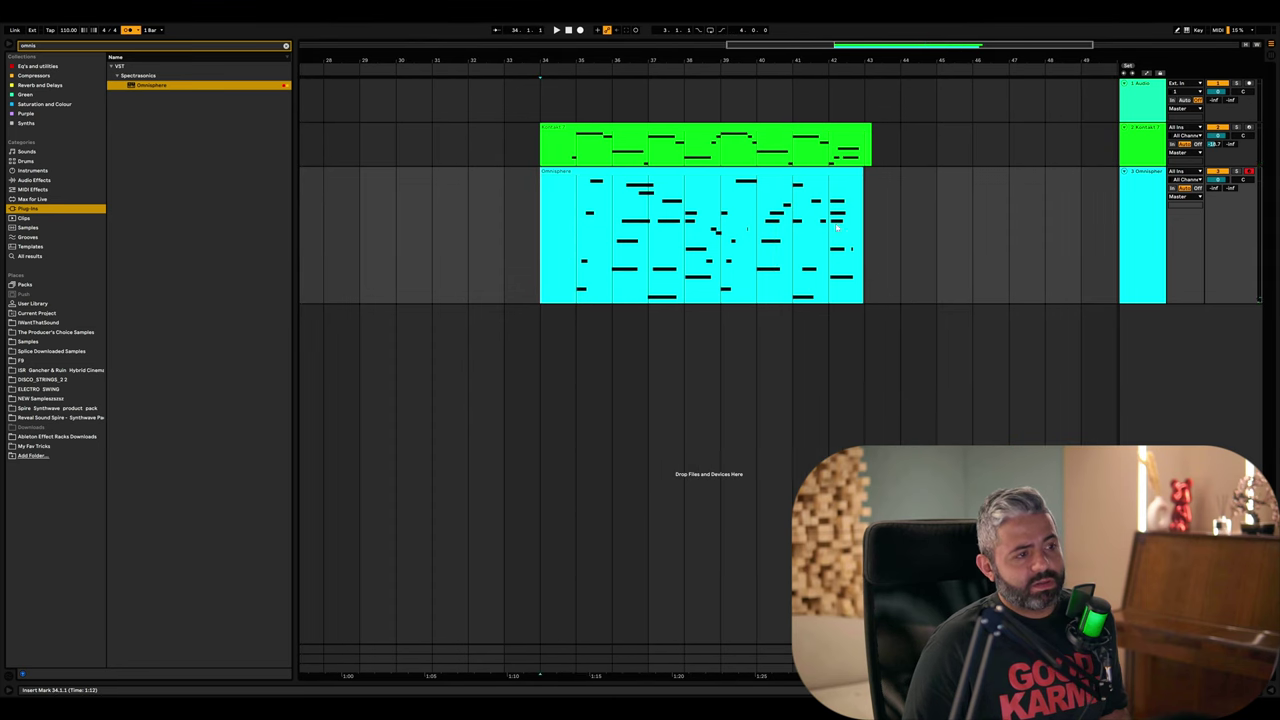
pyautogui.moveTo(859, 175); pyautogui.dragTo(891, 172)
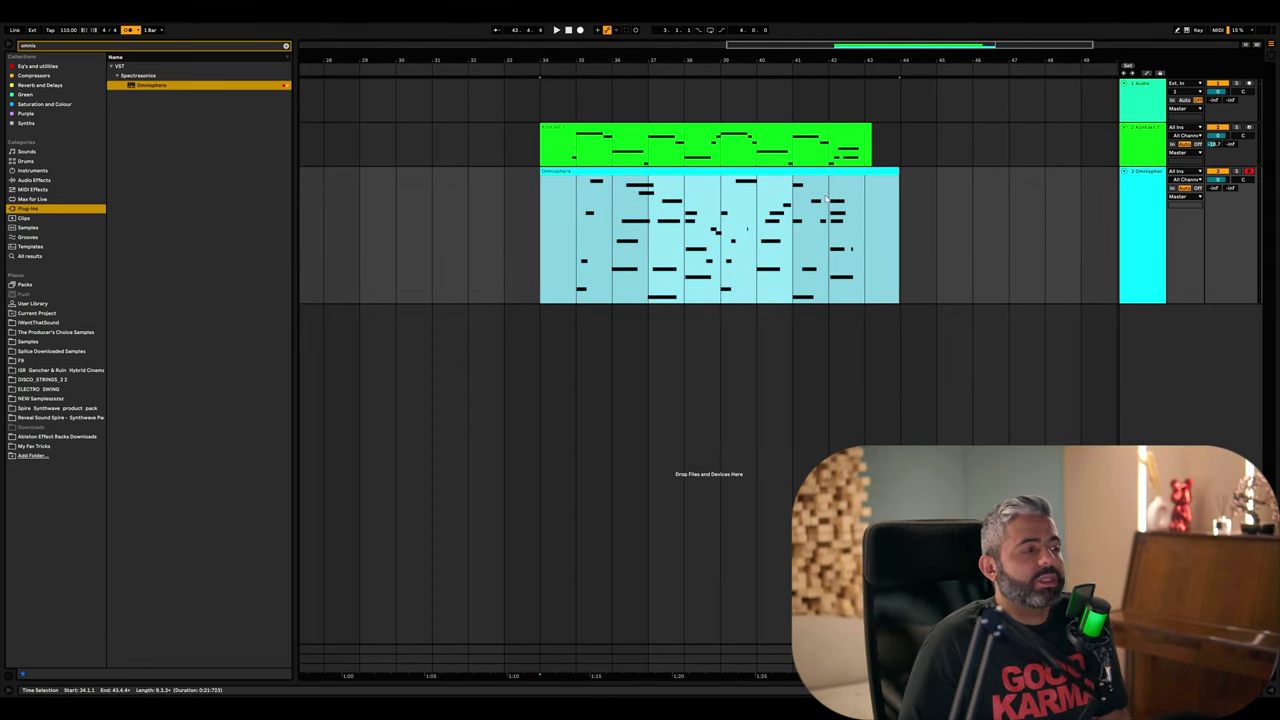
pyautogui.click(575, 205)
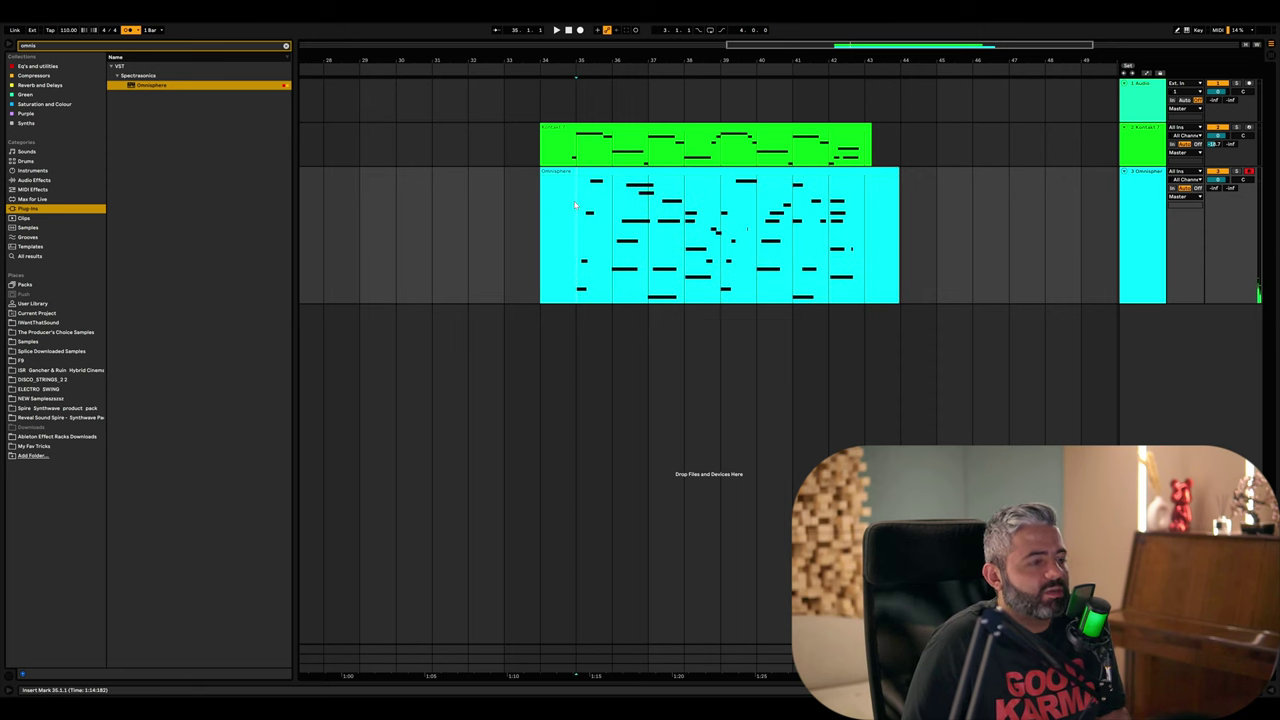
# - Set the fixed grid to 1/16 and trim the starts of the Omnisphere and Kontakt 7 clips to the middle of bar 34
pyautogui.rightClick(575, 205)
pyautogui.click(643, 324)
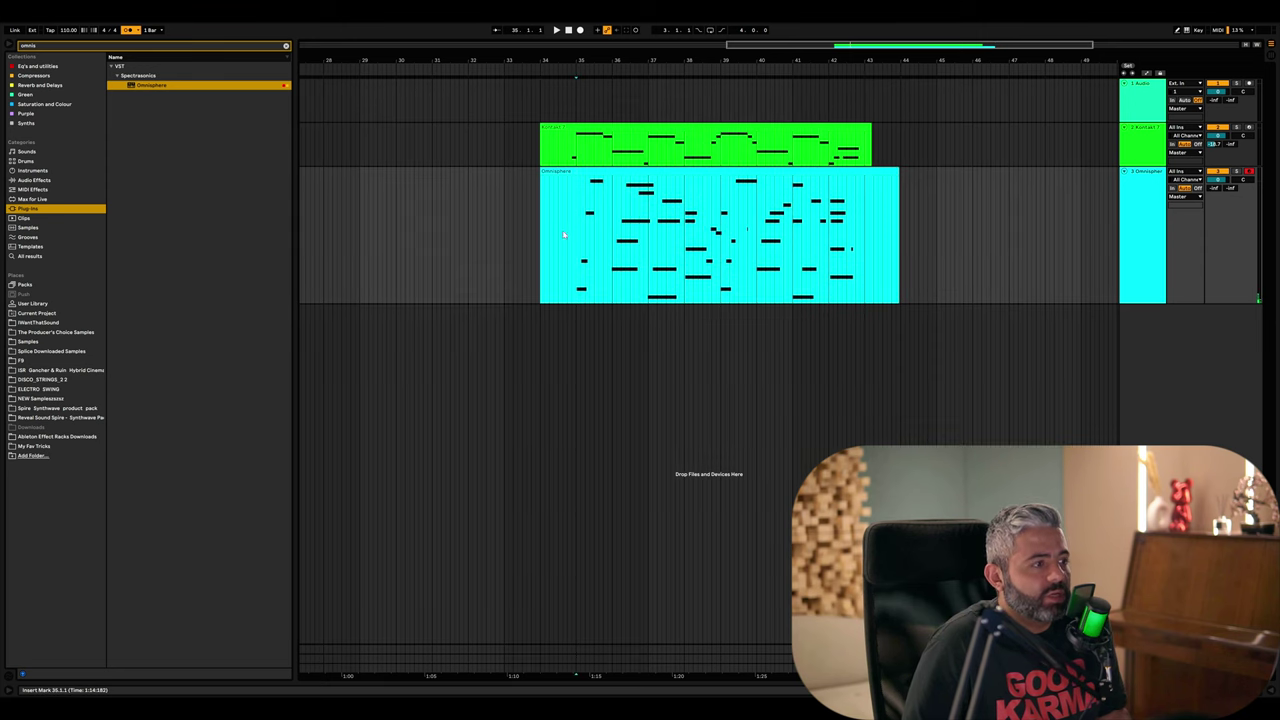
pyautogui.click(550, 174)
pyautogui.press('Delete')
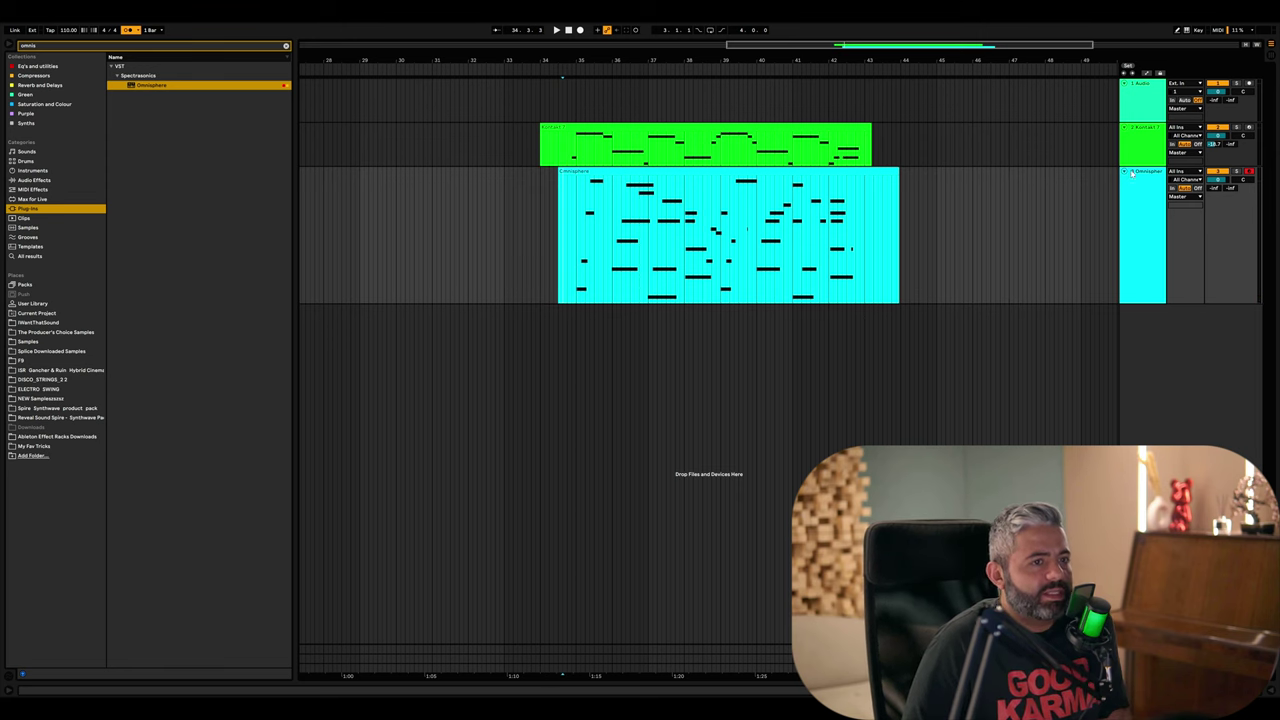
pyautogui.click(566, 152)
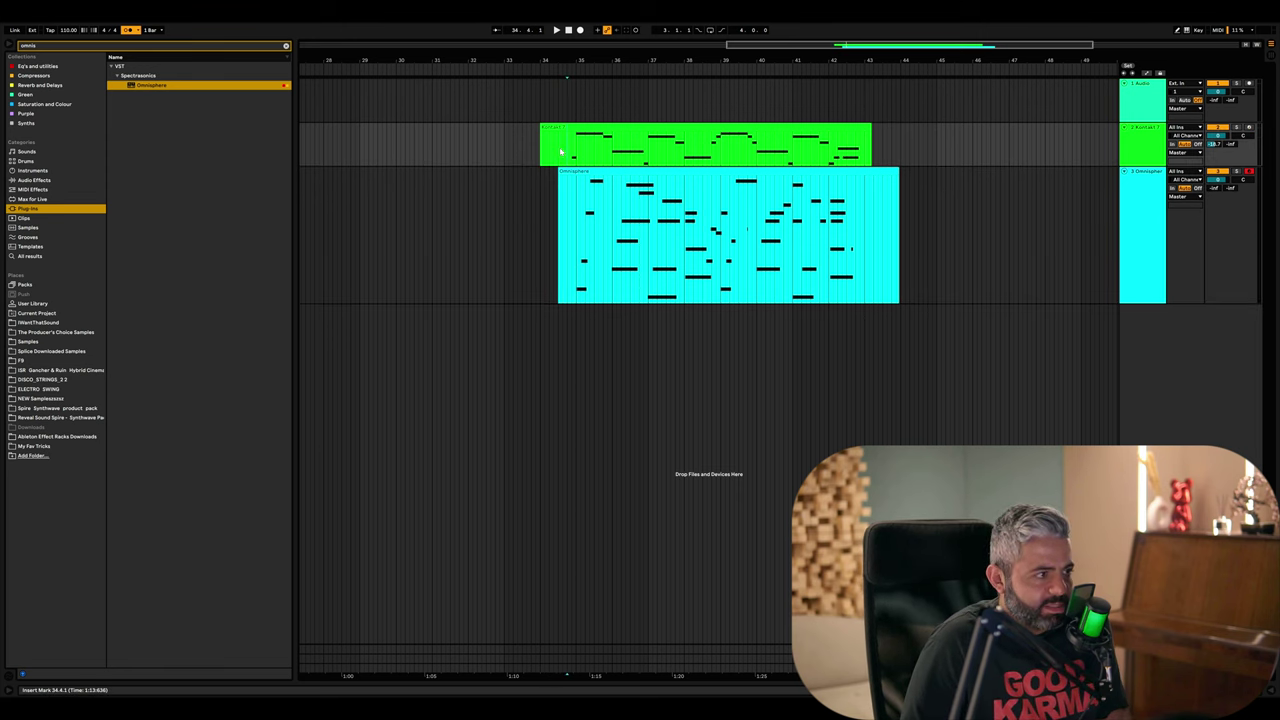
# - Delete the recorded clip from the Omnisphere track
pyautogui.moveTo(866, 217); pyautogui.dragTo(940, 217)
pyautogui.press('Delete')
pyautogui.click(700, 172)
pyautogui.press('Delete')
# - Set the fixed grid to 1 Bar and duplicate the Kontakt 7 melody clip directly after itself
pyautogui.click(548, 197)
pyautogui.rightClick(548, 197)
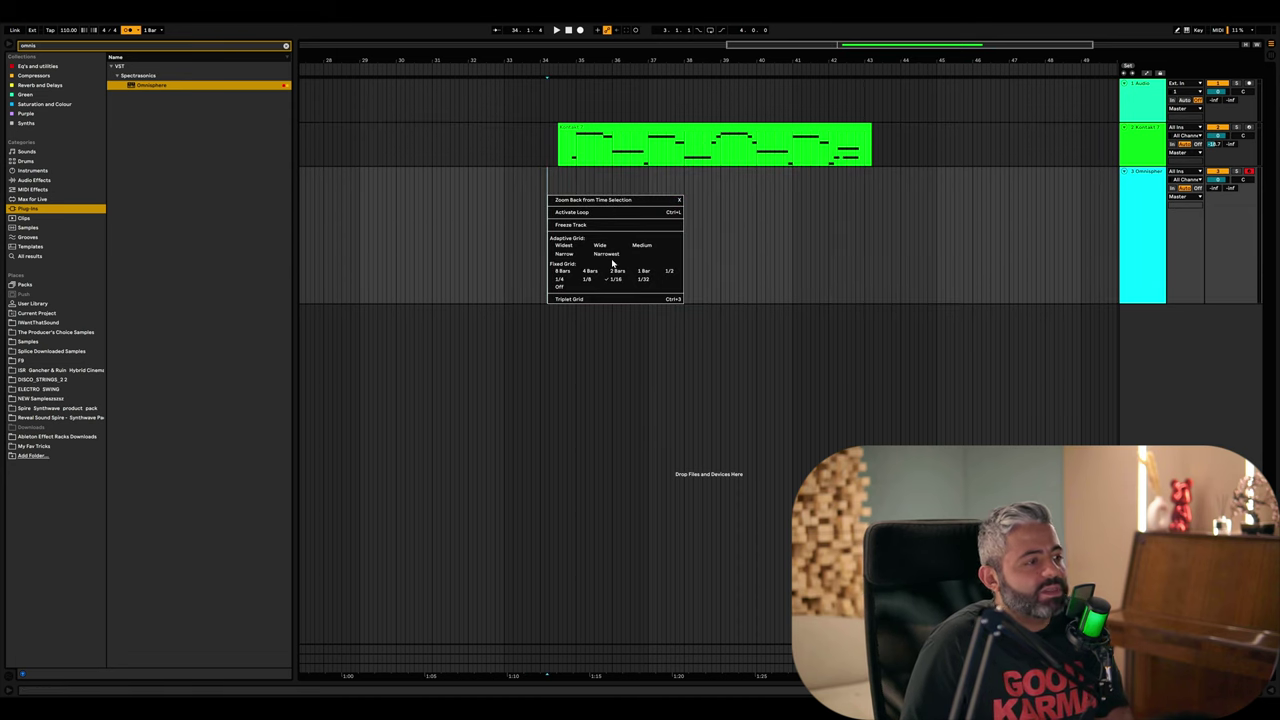
pyautogui.click(636, 275)
pyautogui.moveTo(548, 148); pyautogui.dragTo(864, 150)
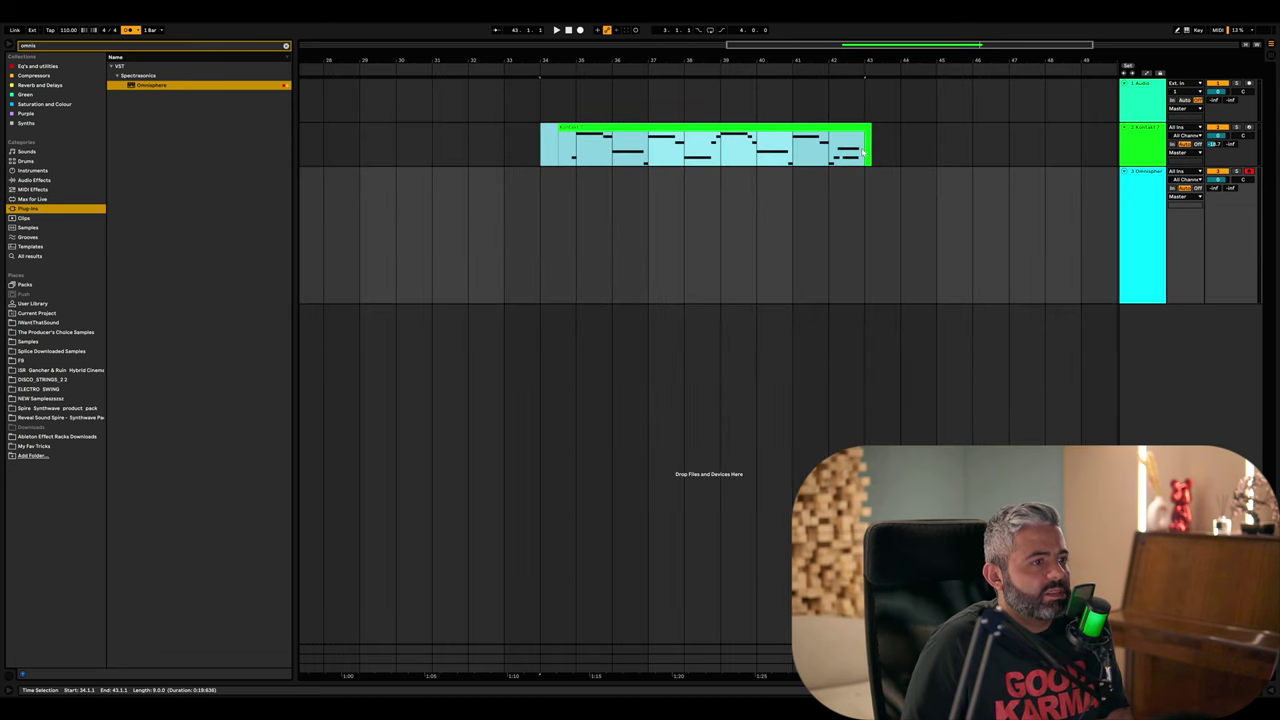
pyautogui.hotkey('ctrl', 'd')
pyautogui.hscroll(-1, 692, 199)
# - Play across the join of the two Kontakt 7 clips and, on a 1/16 grid, extend the first clip's end to 42.4.2
pyautogui.click(523, 170)
pyautogui.press('space')
pyautogui.rightClick(678, 161)
pyautogui.click(744, 283)
pyautogui.click(650, 155)
pyautogui.press('+')
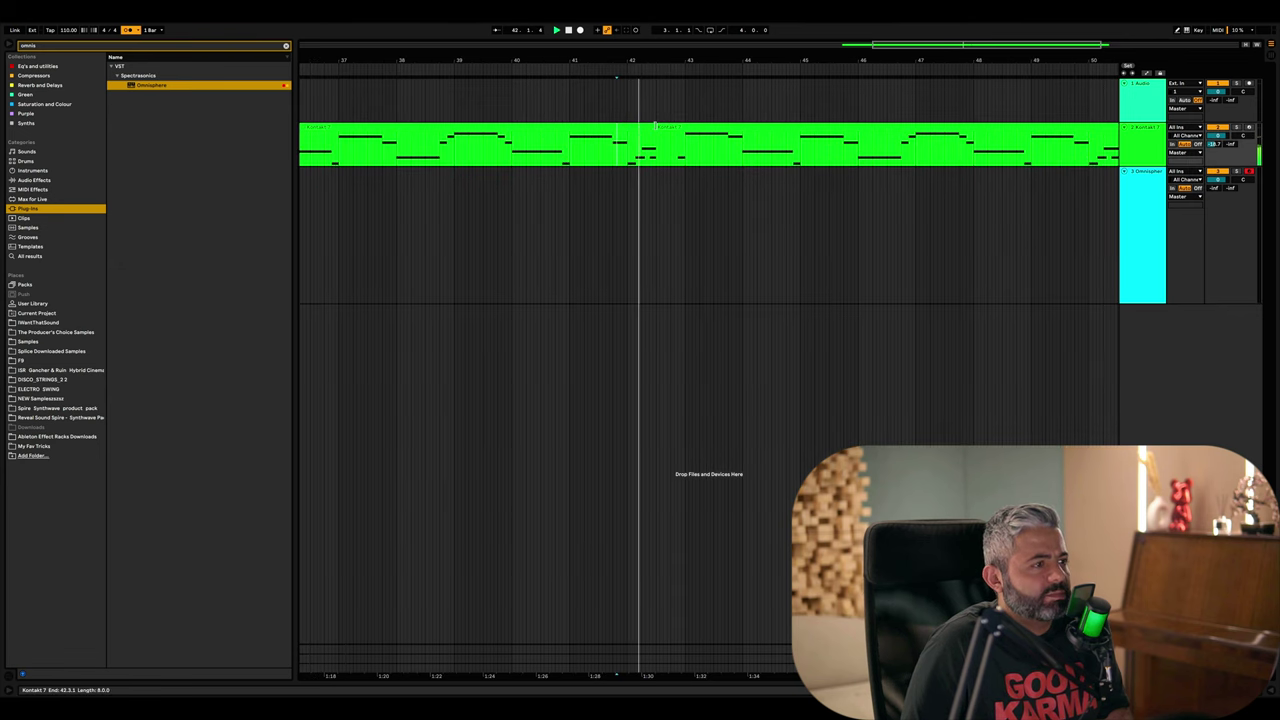
pyautogui.click(673, 127)
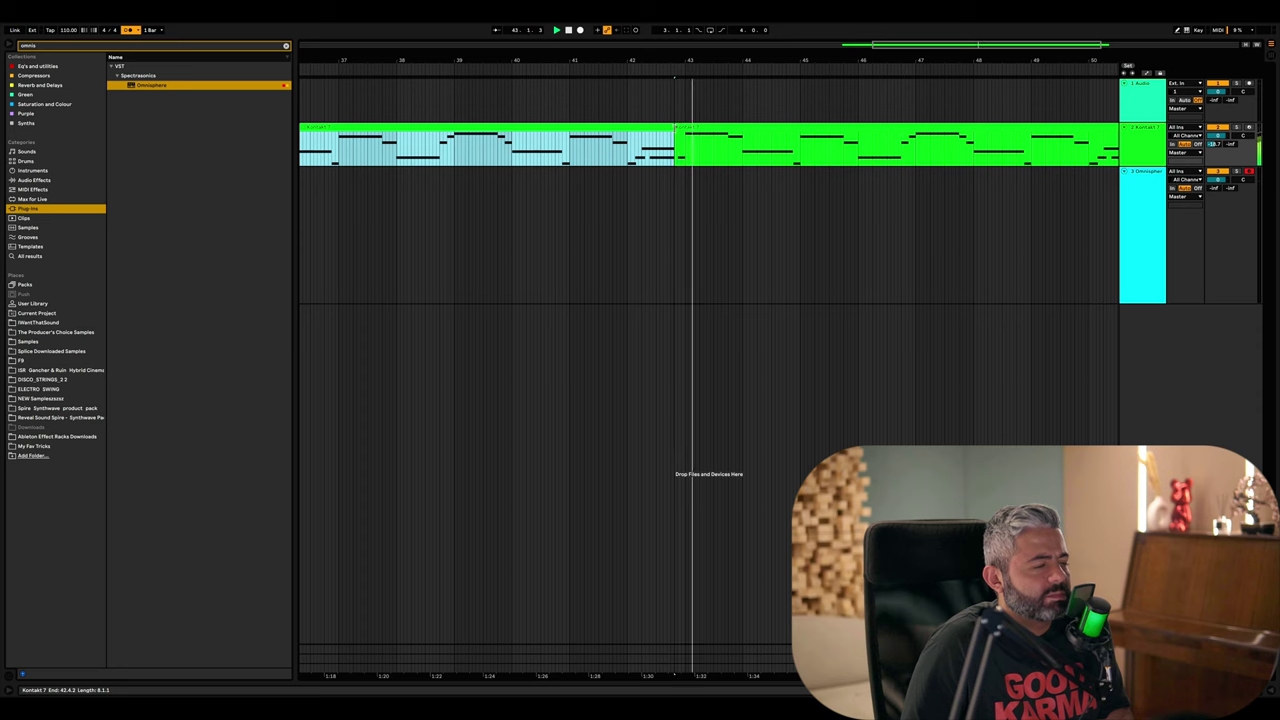
pyautogui.click(647, 157)
pyautogui.press('-')
pyautogui.press('-')
pyautogui.press('space')
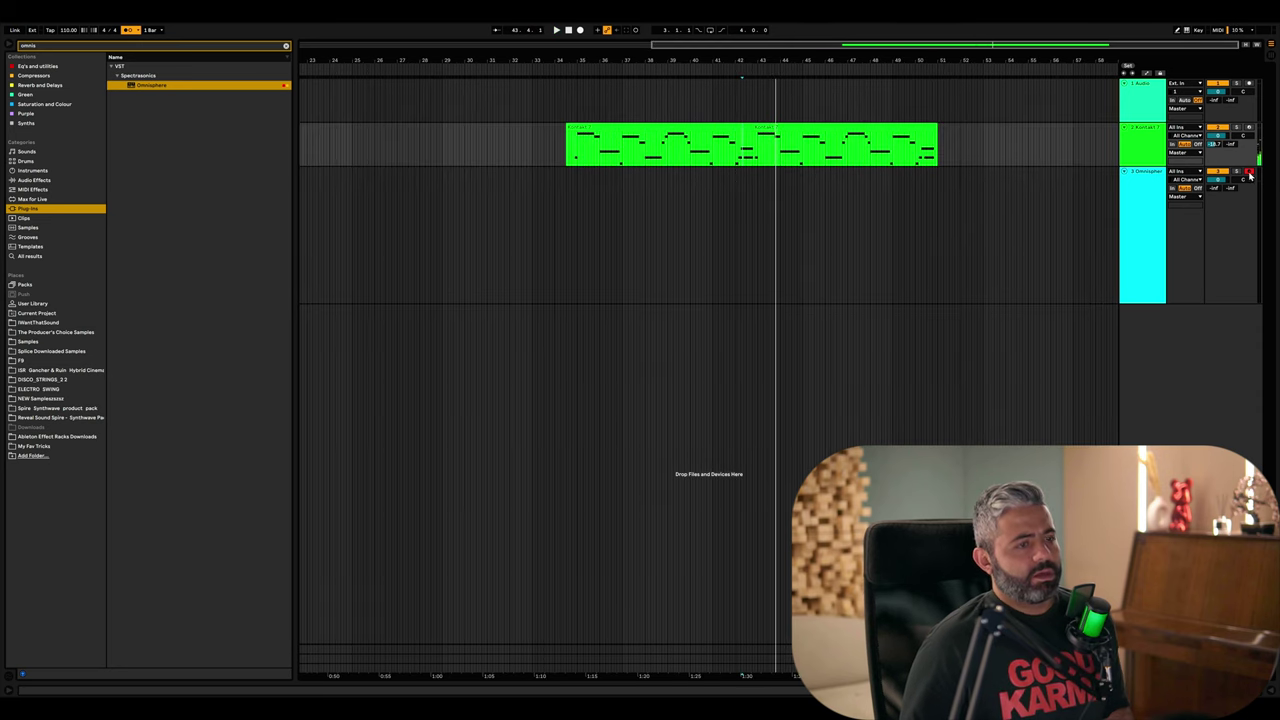
# - Set the fixed grid to 1 Bar and record four held three-note chords on the Omnisphere track, starting from bar 34
pyautogui.rightClick(822, 218)
pyautogui.click(917, 296)
pyautogui.click(565, 230)
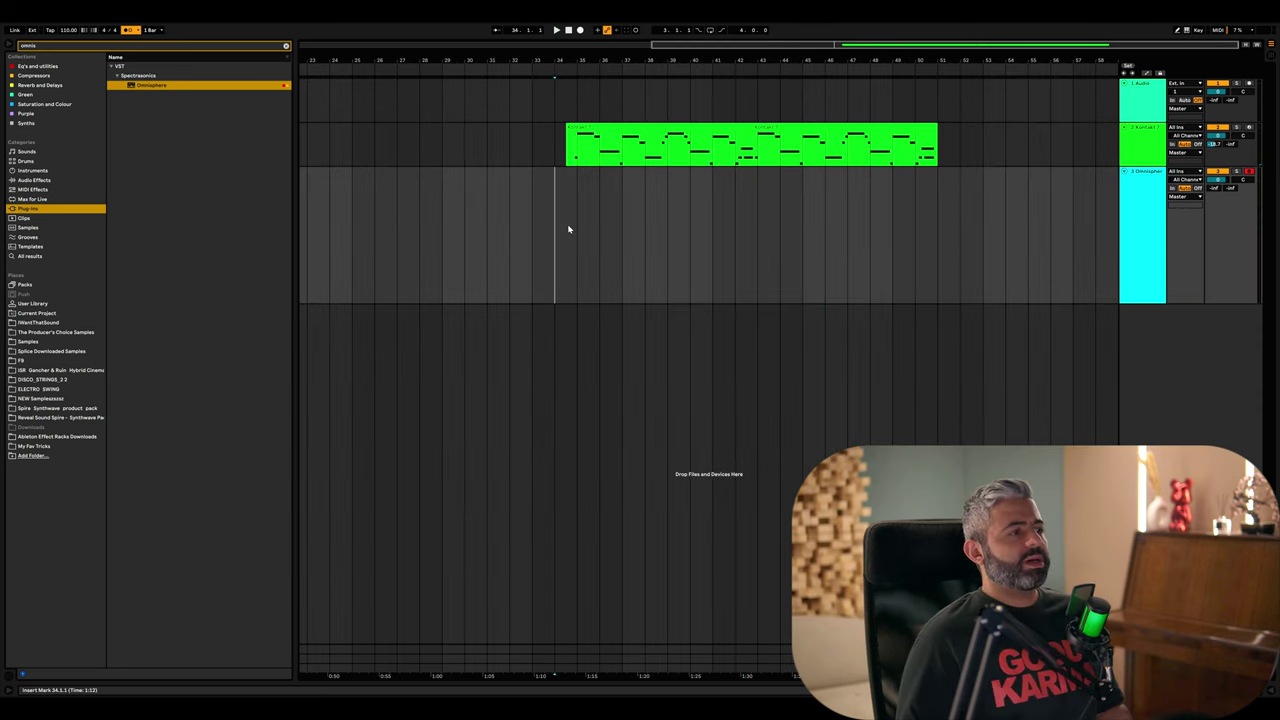
pyautogui.press('+')
pyautogui.hscroll(2, 595, 205)
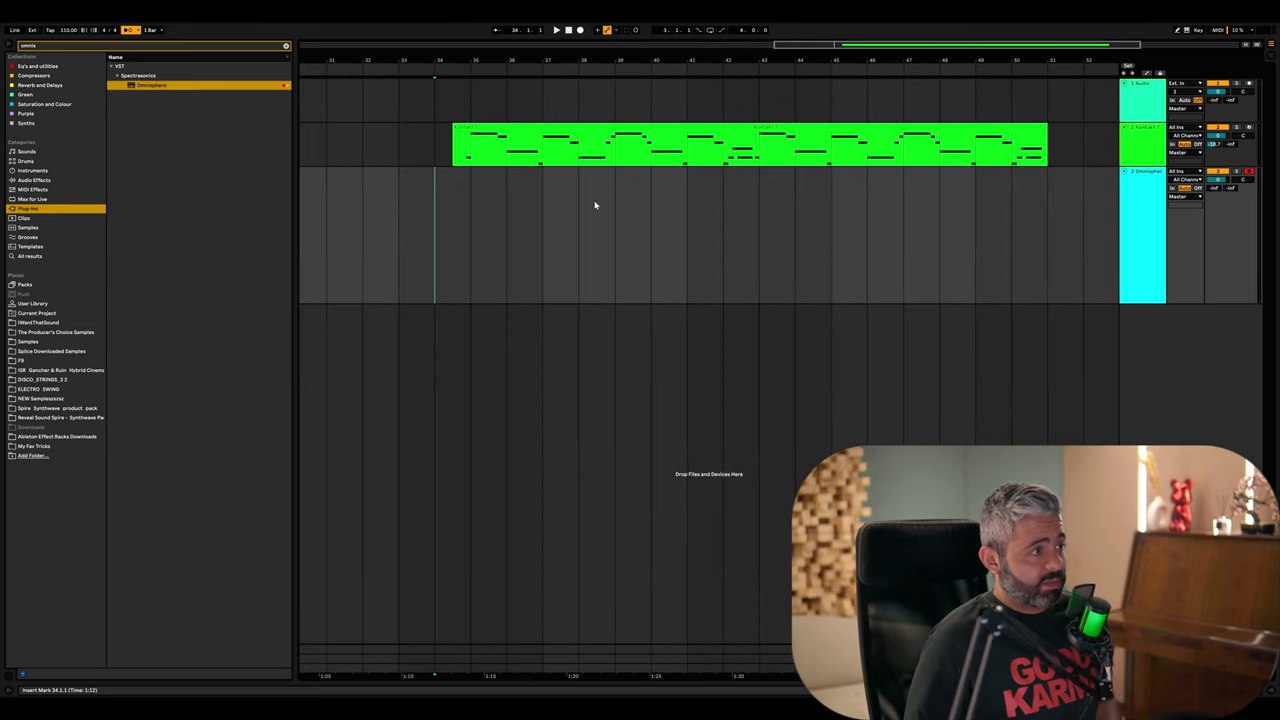
pyautogui.click(581, 31)
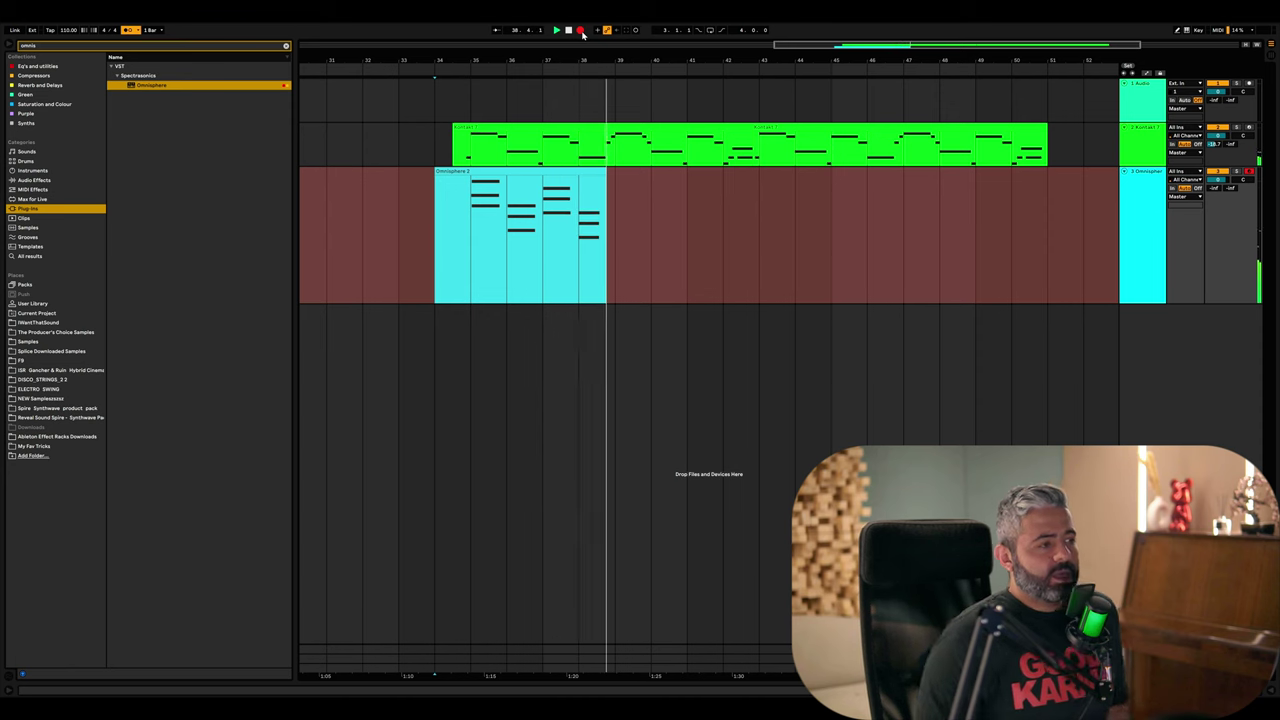
pyautogui.click(568, 30)
# - Quantize all note starts and ends in the new Omnisphere clip to 1/16 at 100%, and lengthen each chord to fill its bar
pyautogui.click(472, 248)
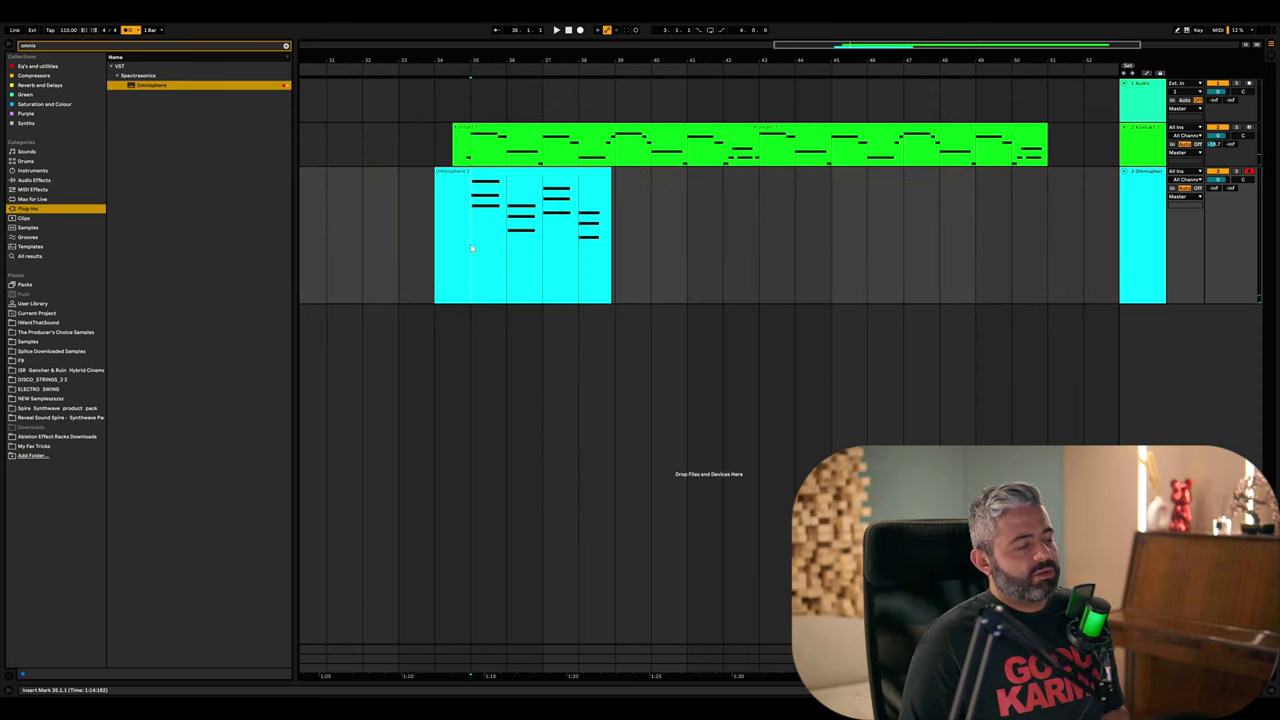
pyautogui.press('+')
pyautogui.press('space')
pyautogui.press('space')
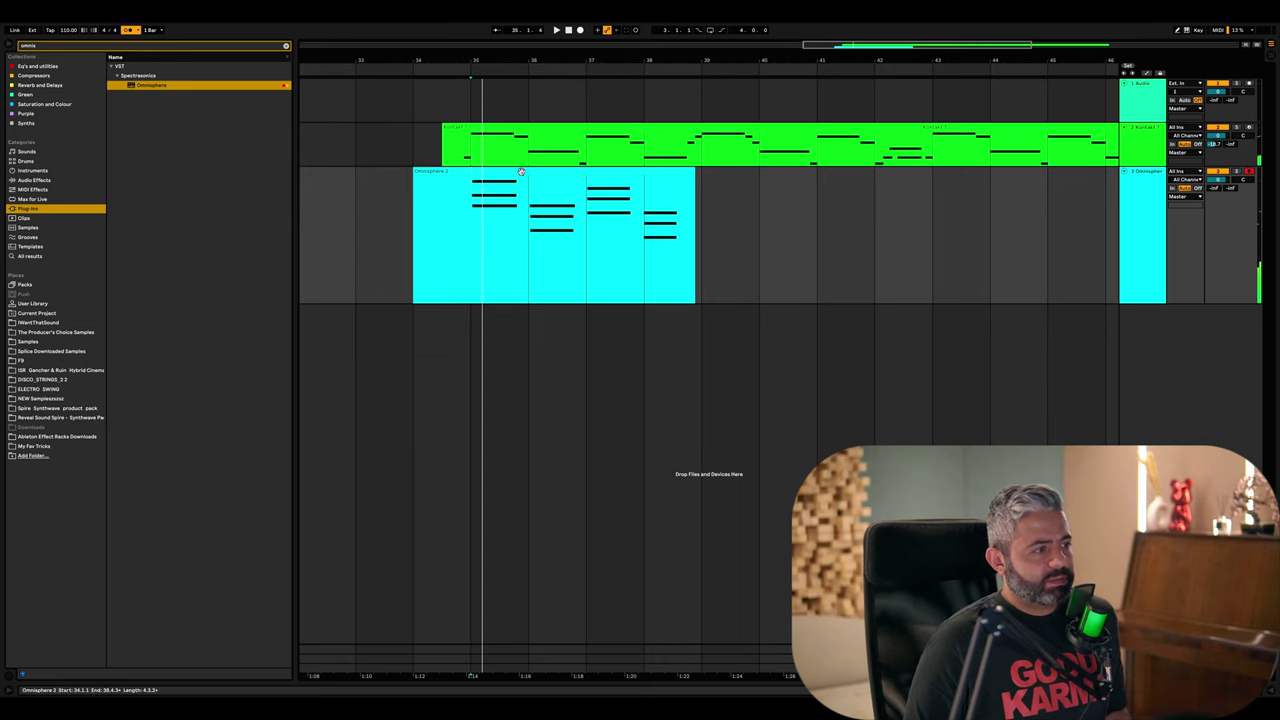
pyautogui.doubleClick(472, 248)
pyautogui.moveTo(428, 326); pyautogui.dragTo(1207, 658)
pyautogui.hotkey('ctrl', 'shift', 'u')
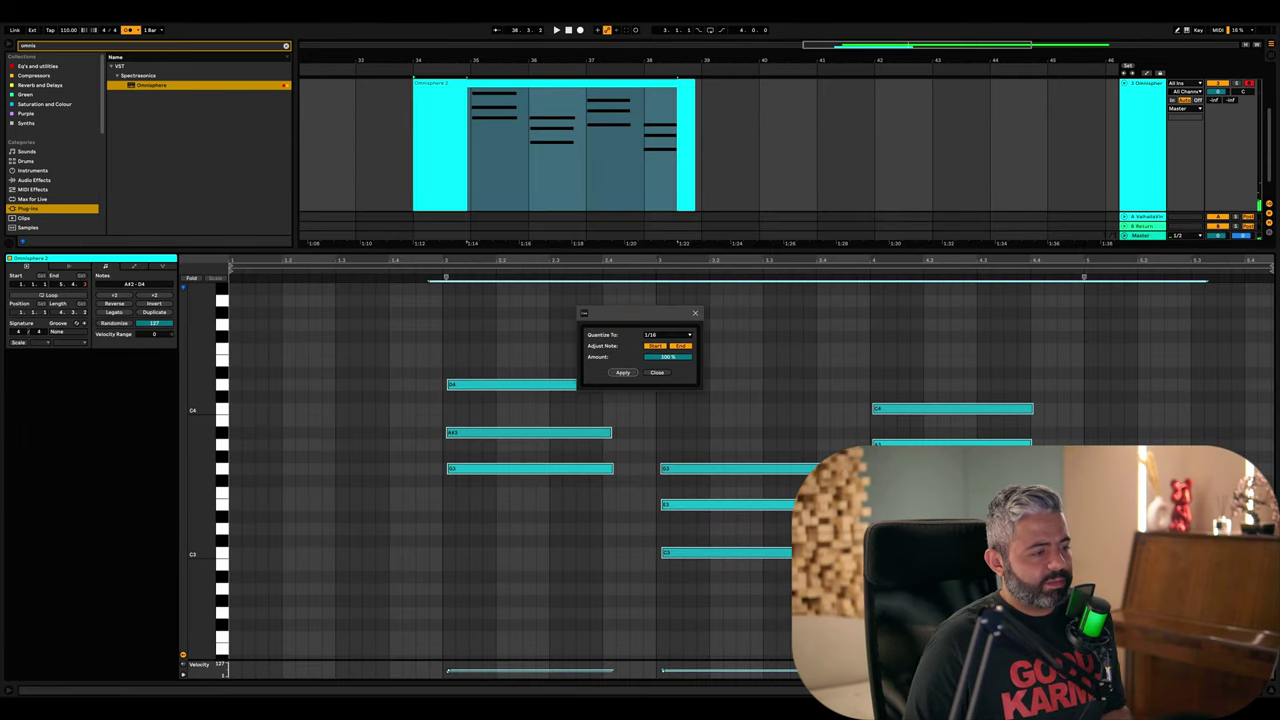
pyautogui.press('Return')
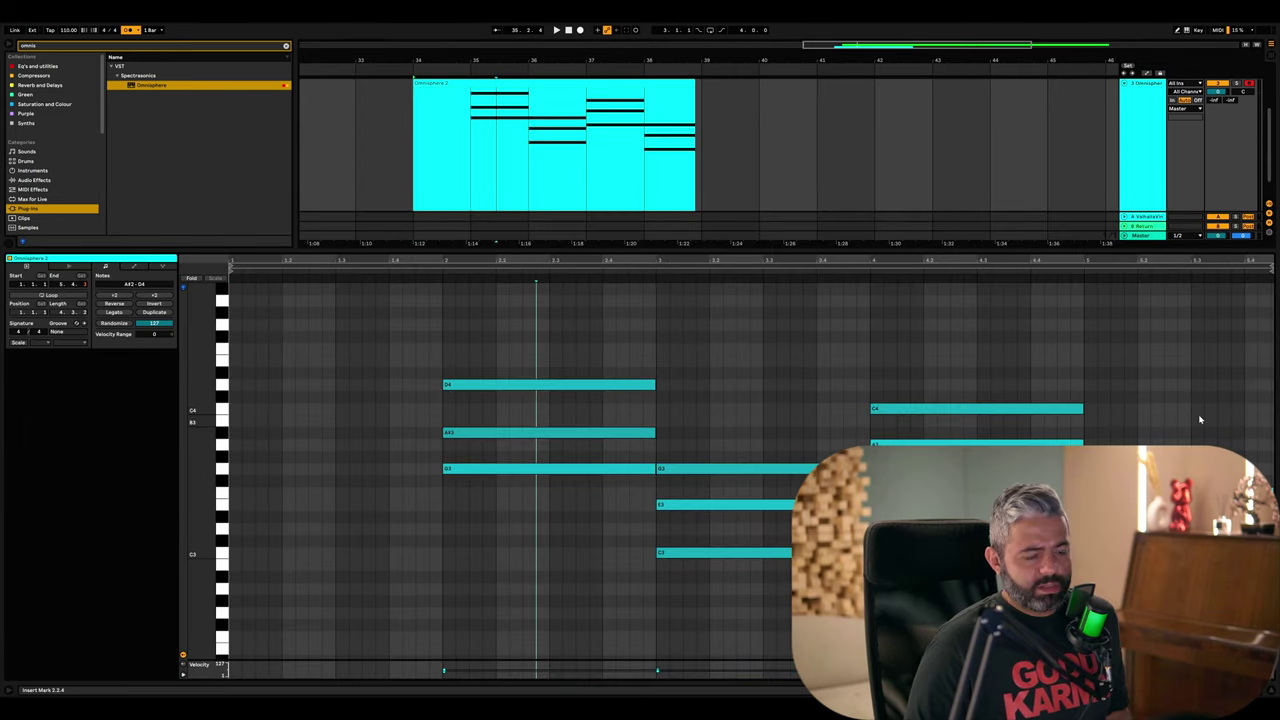
# - Shorten the last chord to end at 5.4.1 and play the chord clip through
pyautogui.moveTo(1203, 436); pyautogui.dragTo(1246, 577)
pyautogui.click(483, 326)
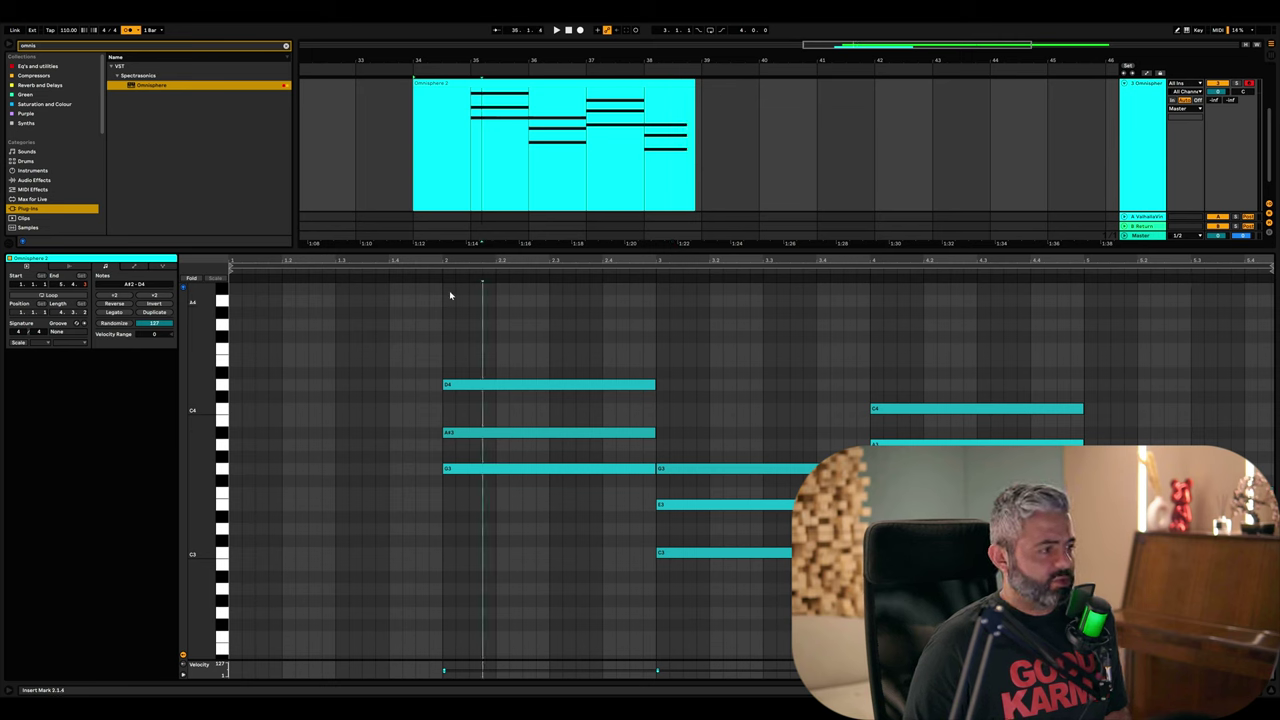
pyautogui.press('space')
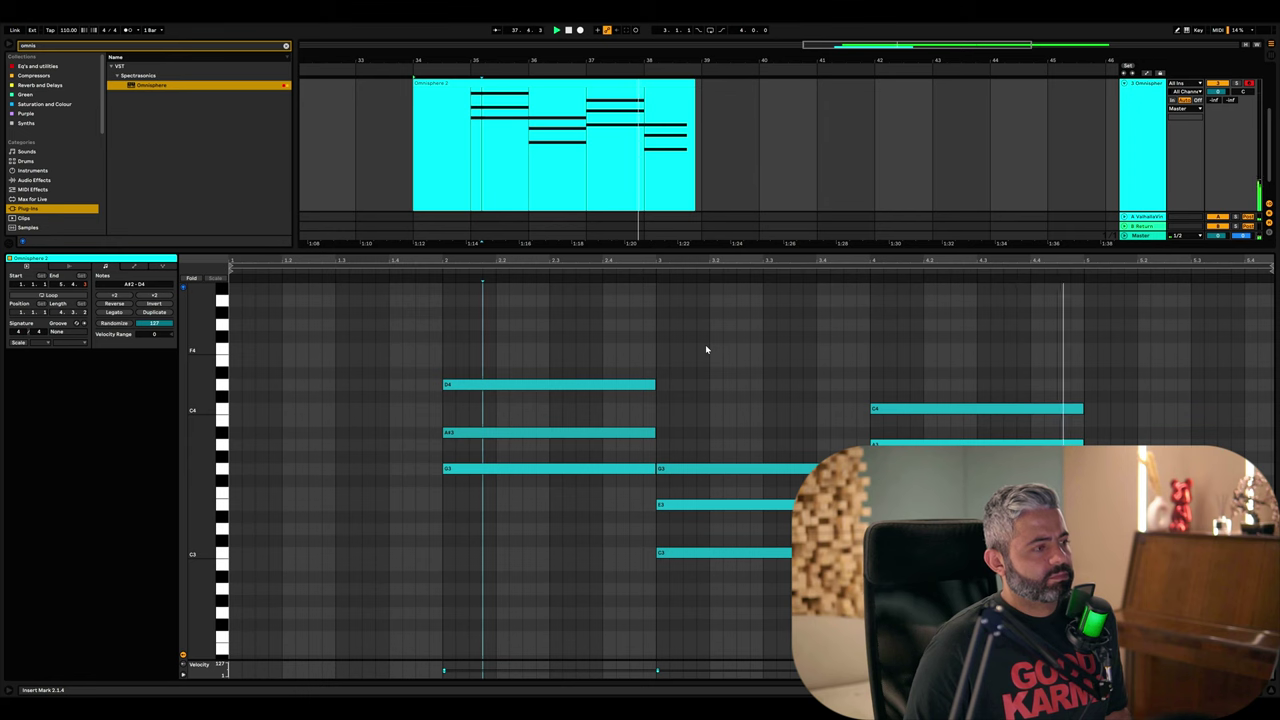
pyautogui.press('space')
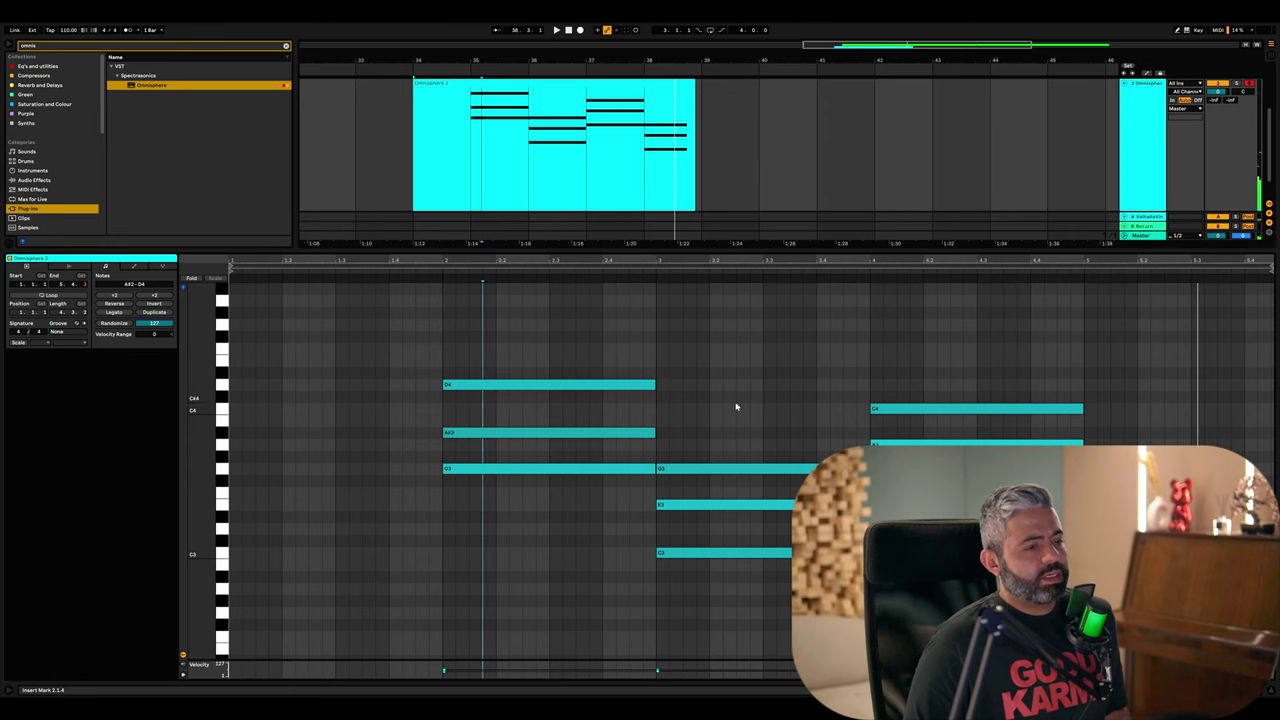
# - Enlarge the velocity lane and lengthen the last chord's notes to the clip's end at 5.4.3
pyautogui.moveTo(728, 660); pyautogui.dragTo(726, 583)
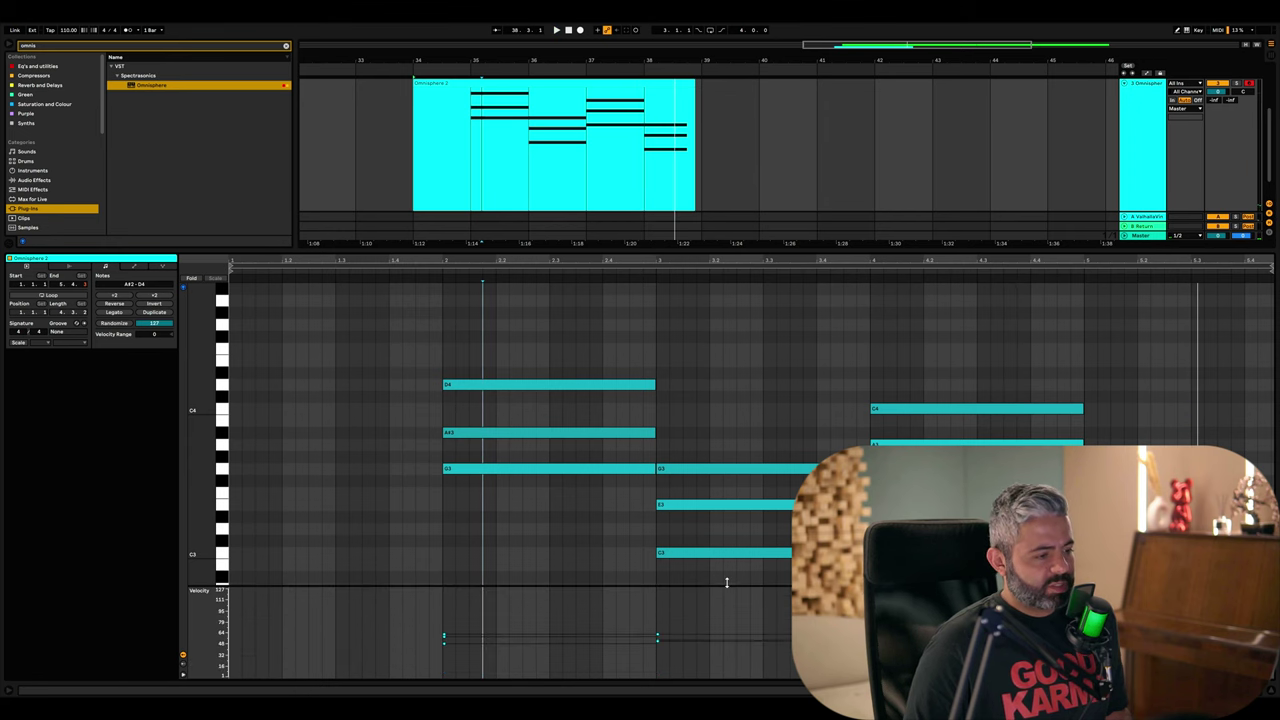
pyautogui.scroll(-2, 730, 540)
pyautogui.click(476, 241)
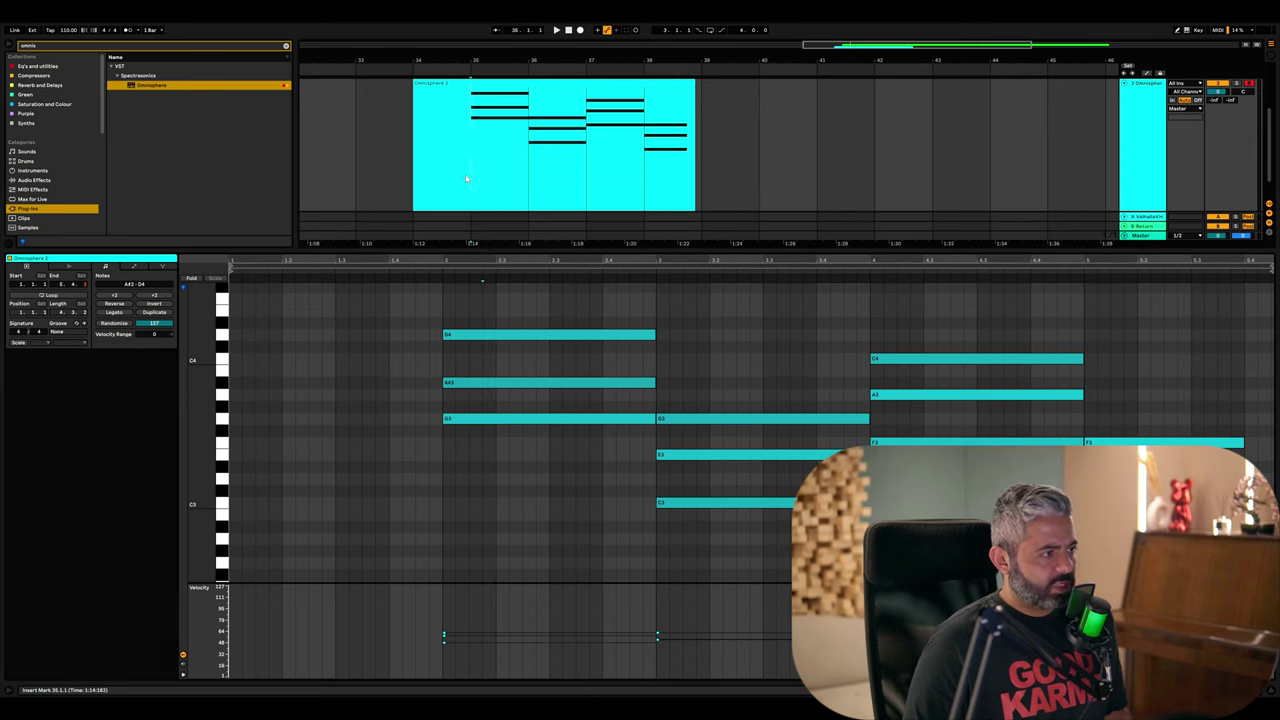
pyautogui.click(666, 117)
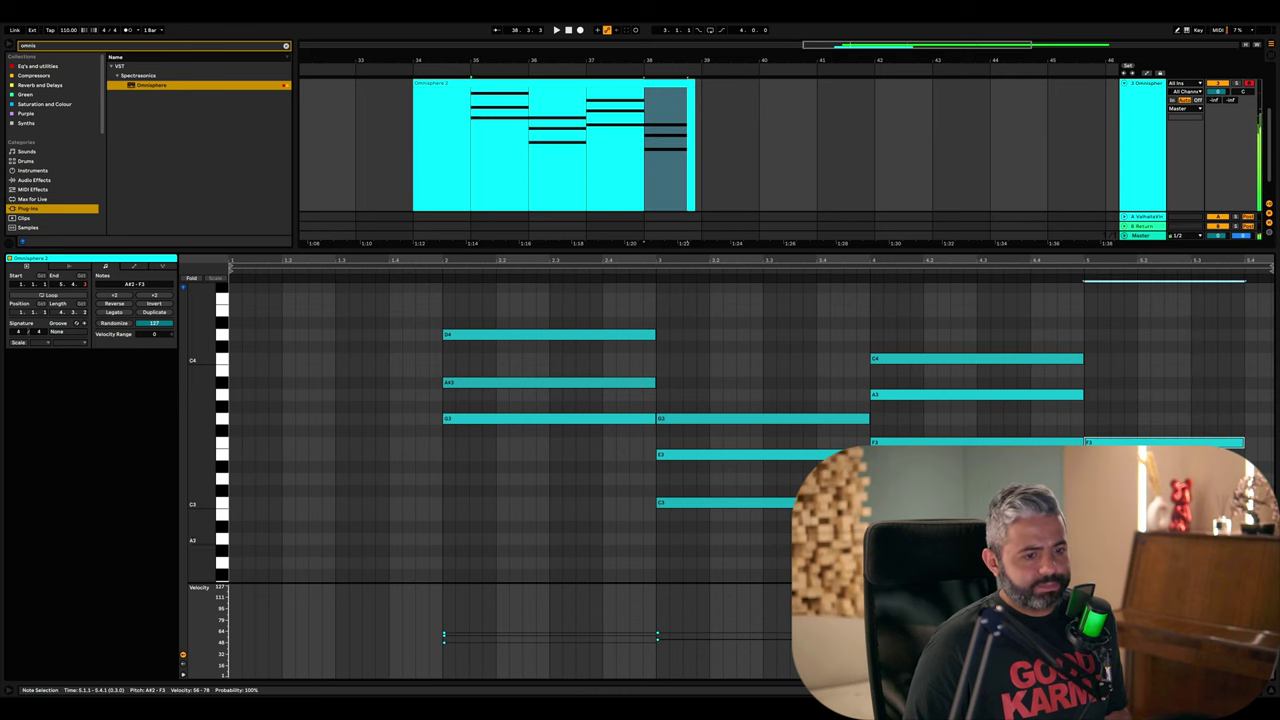
pyautogui.hotkey('shift', 'Right')
pyautogui.hotkey('shift', 'Right')
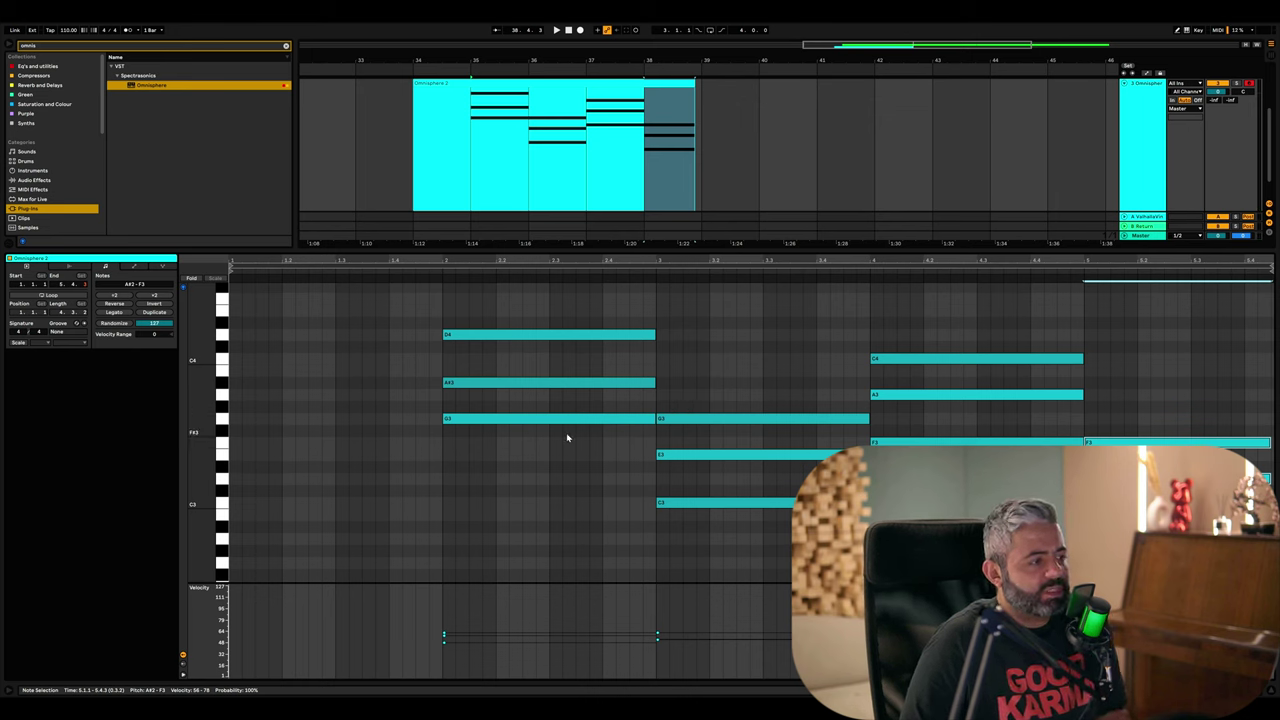
# - Audition the first chord's G3, A#3 and D4 notes one at a time
pyautogui.click(516, 424)
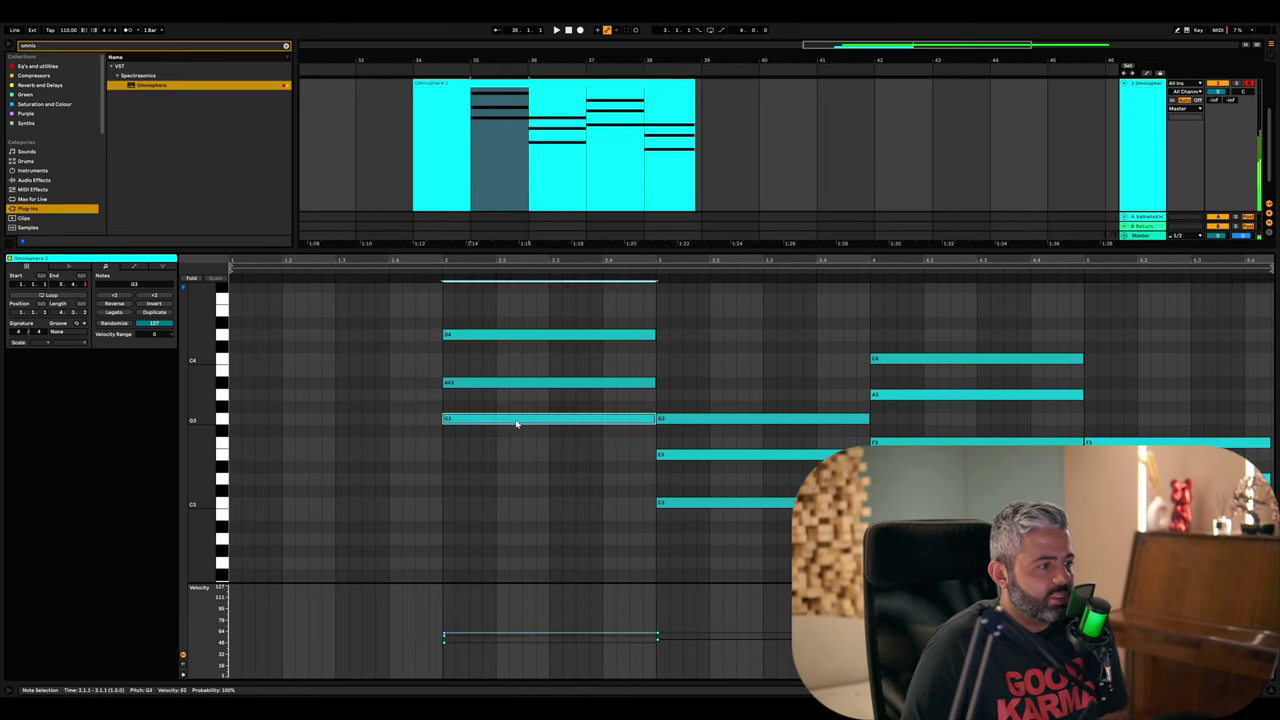
pyautogui.click(503, 384)
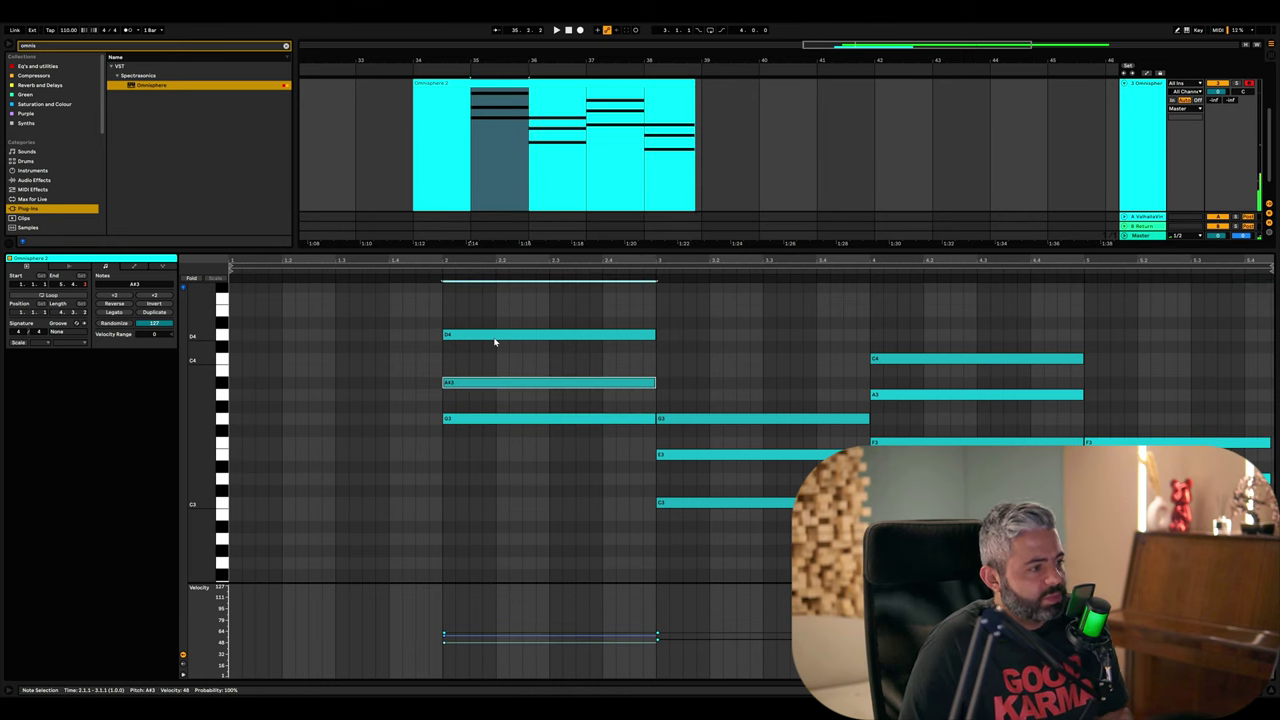
pyautogui.click(494, 340)
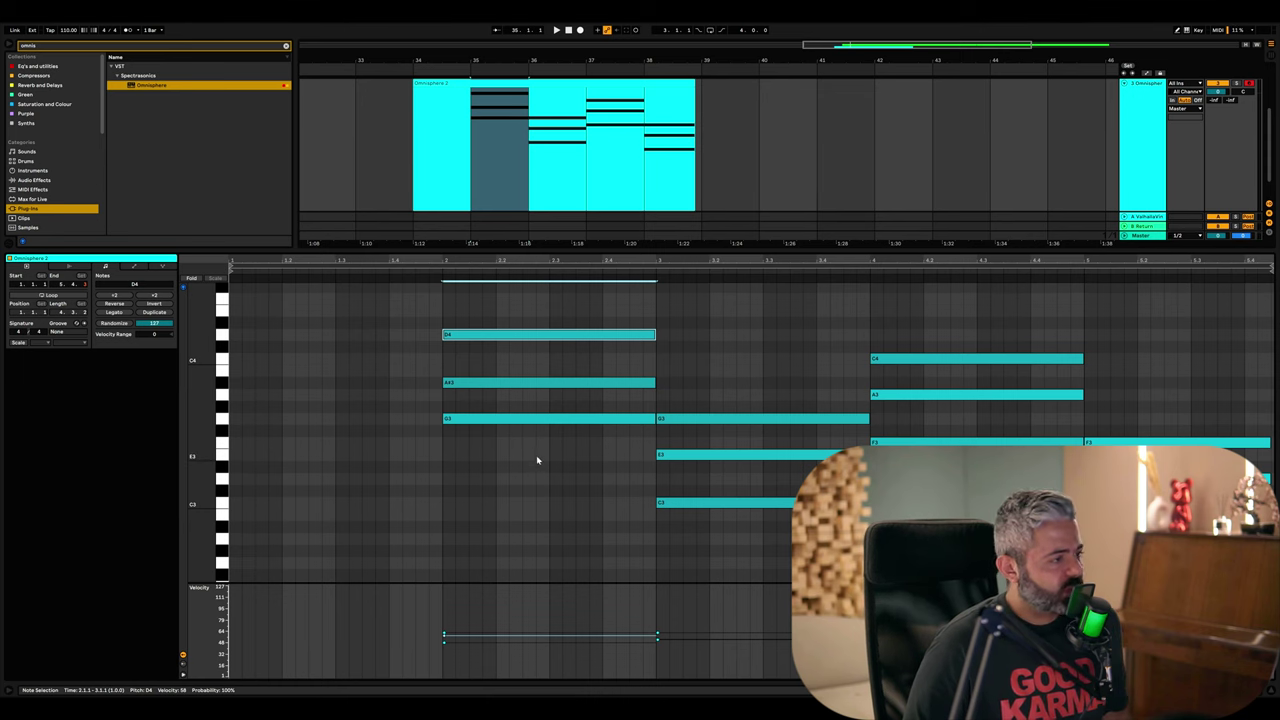
# - Try raising the first chord's G3 by an octave to G4, select the inverted chord and play it back
pyautogui.click(519, 421)
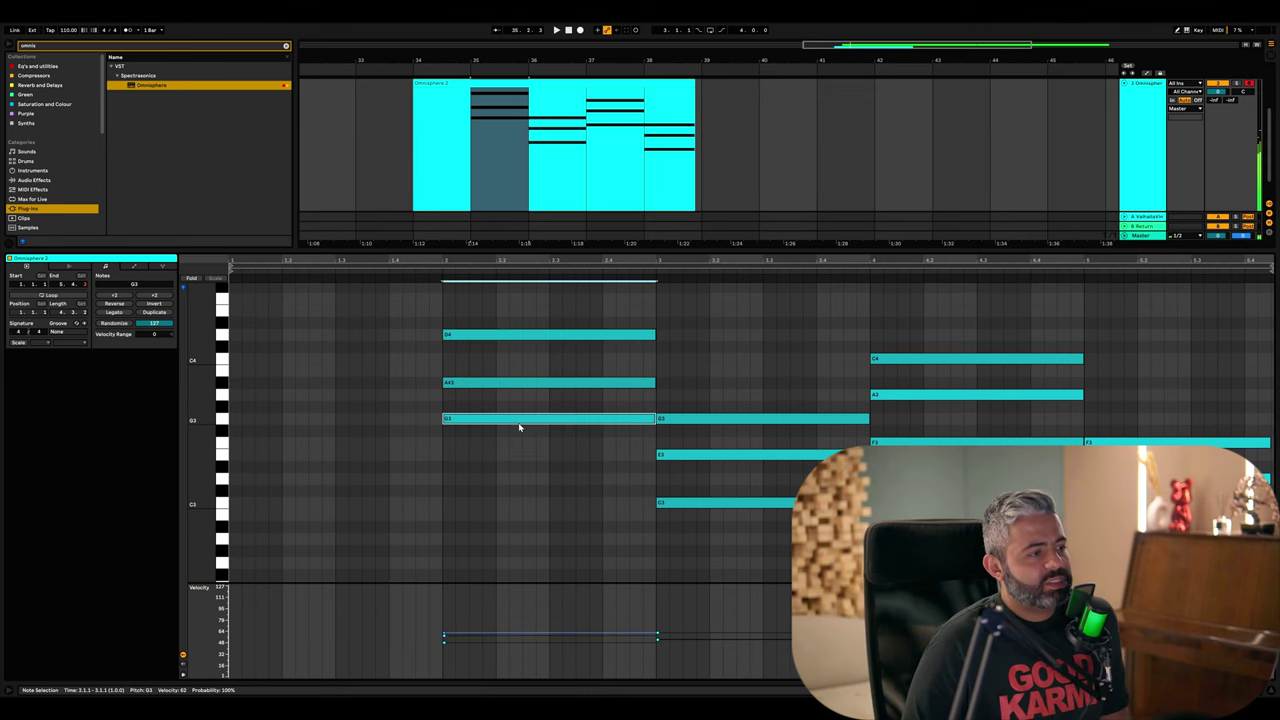
pyautogui.hotkey('shift', 'Up')
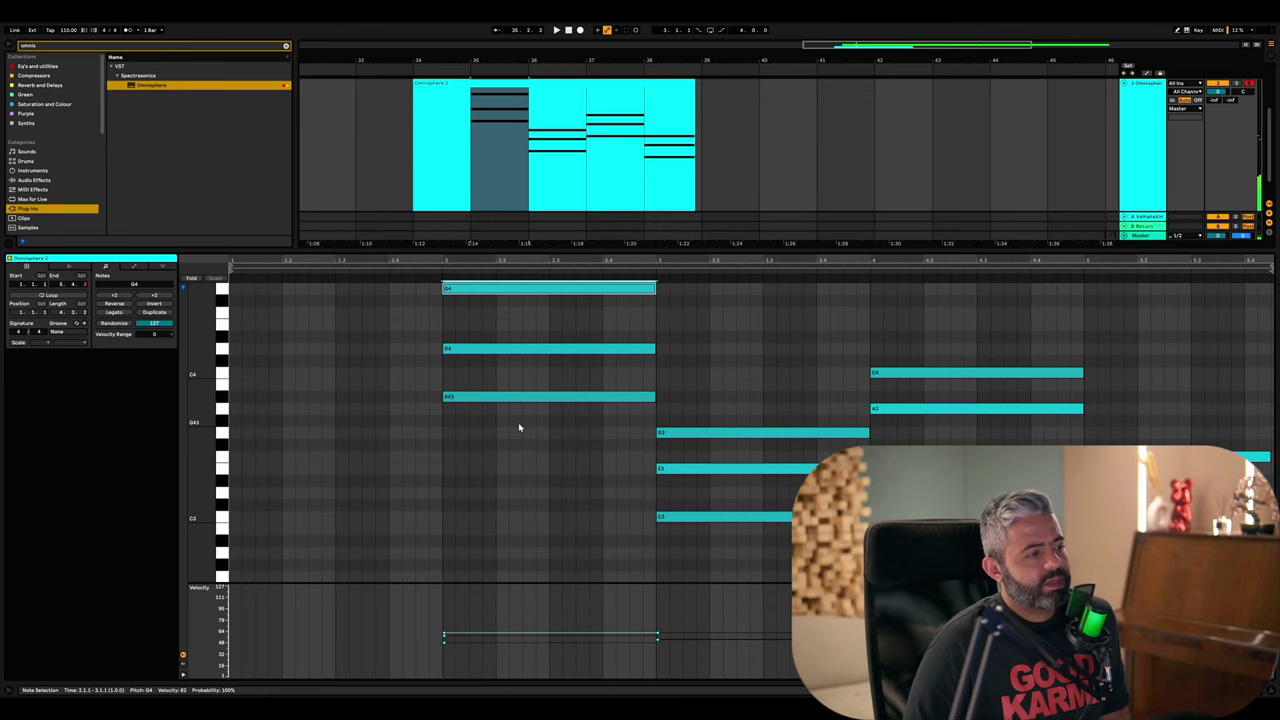
pyautogui.scroll(1, 519, 427)
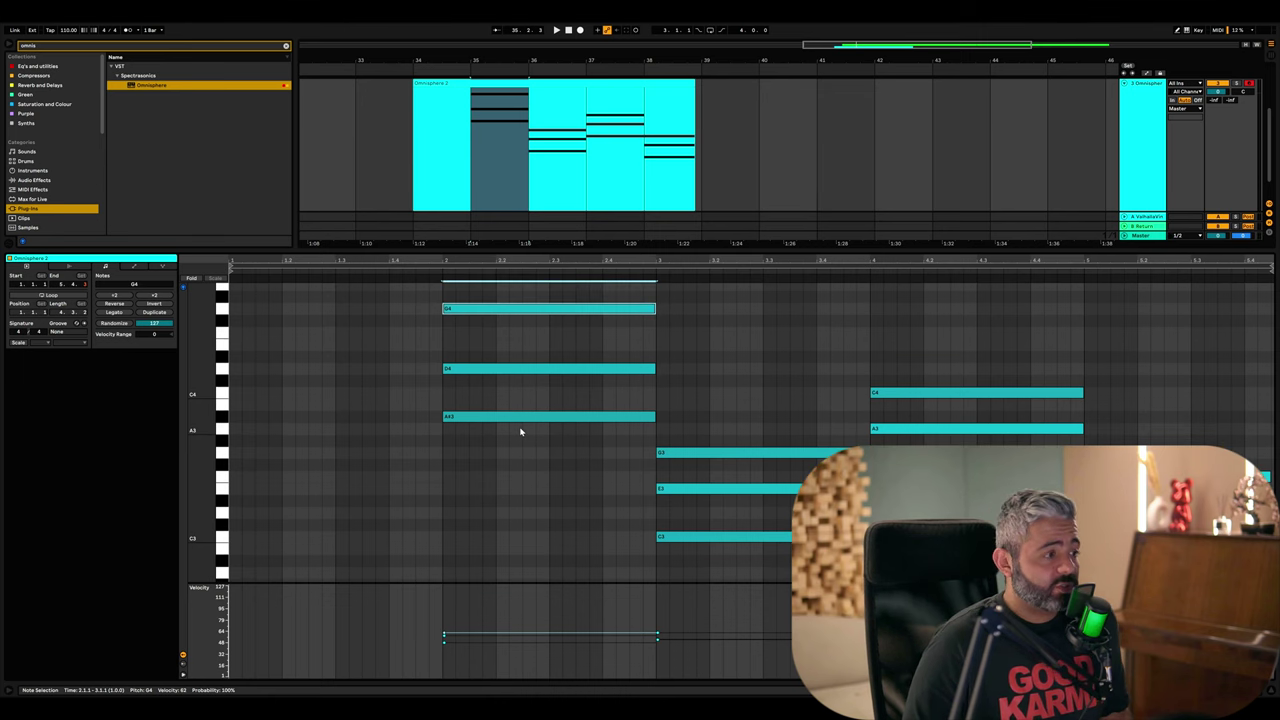
pyautogui.click(518, 443)
pyautogui.click(508, 416)
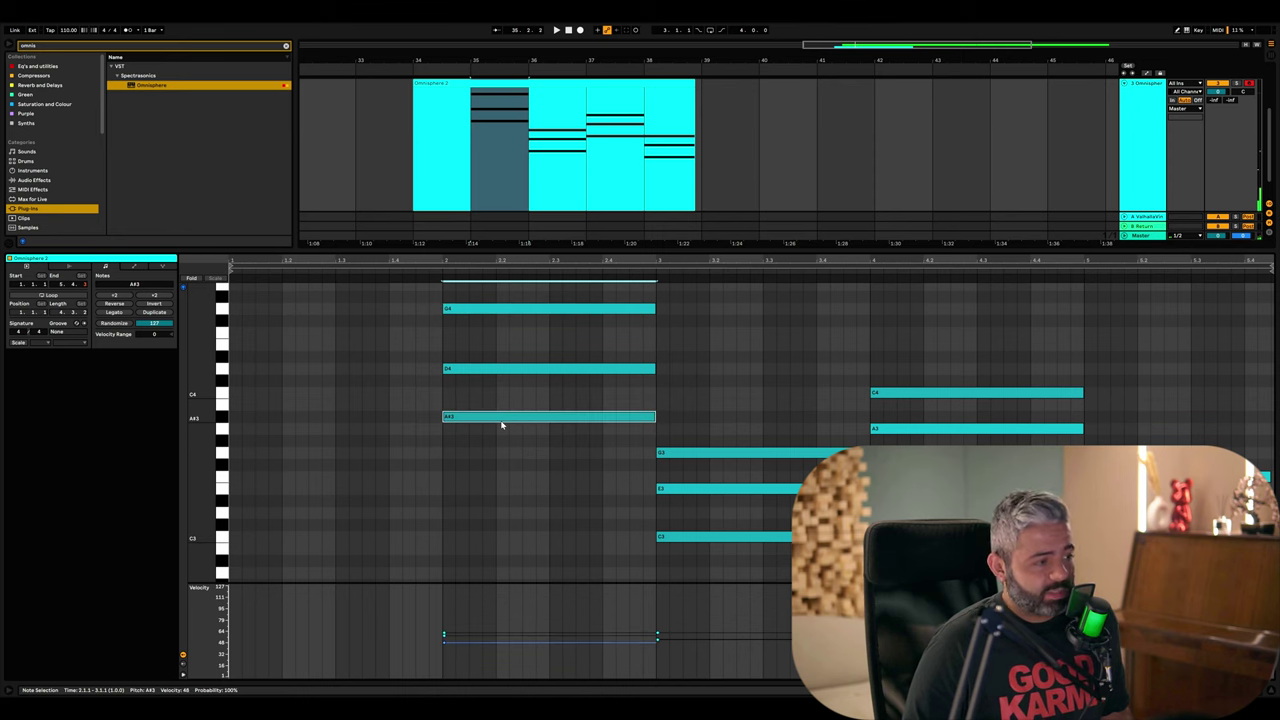
pyautogui.scroll(1, 506, 440)
pyautogui.moveTo(507, 469); pyautogui.dragTo(500, 320)
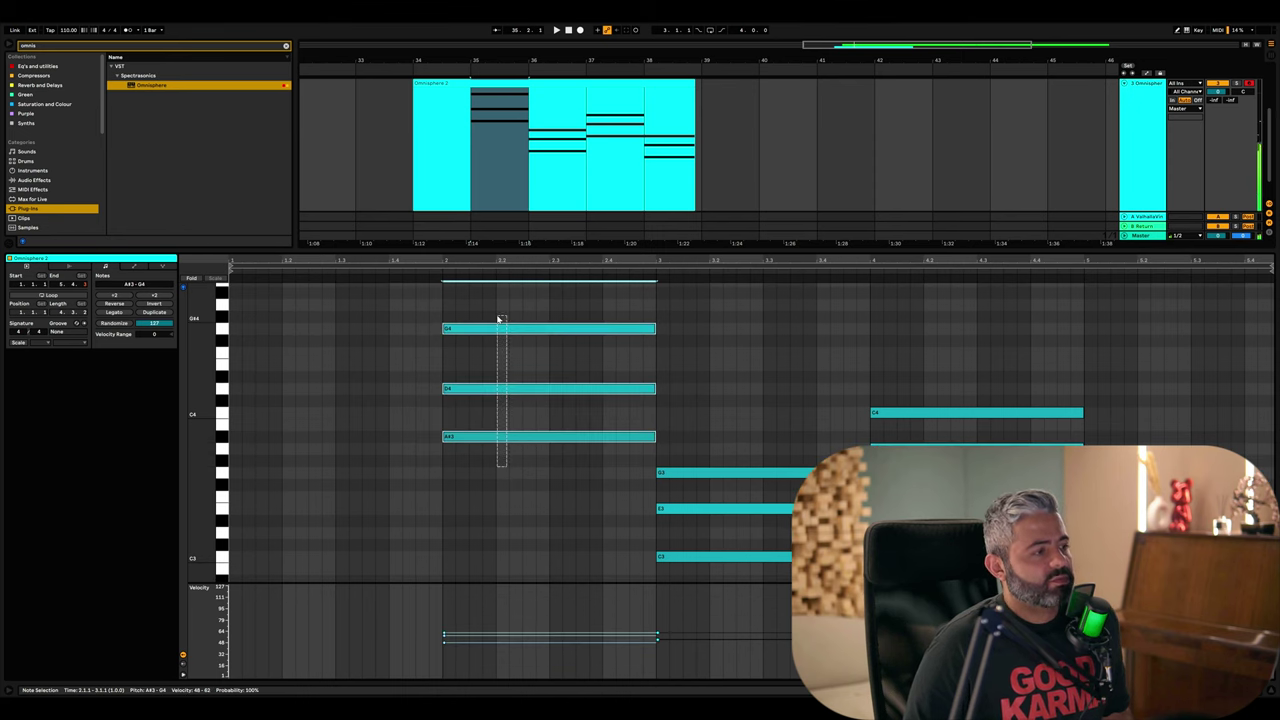
pyautogui.click(428, 272)
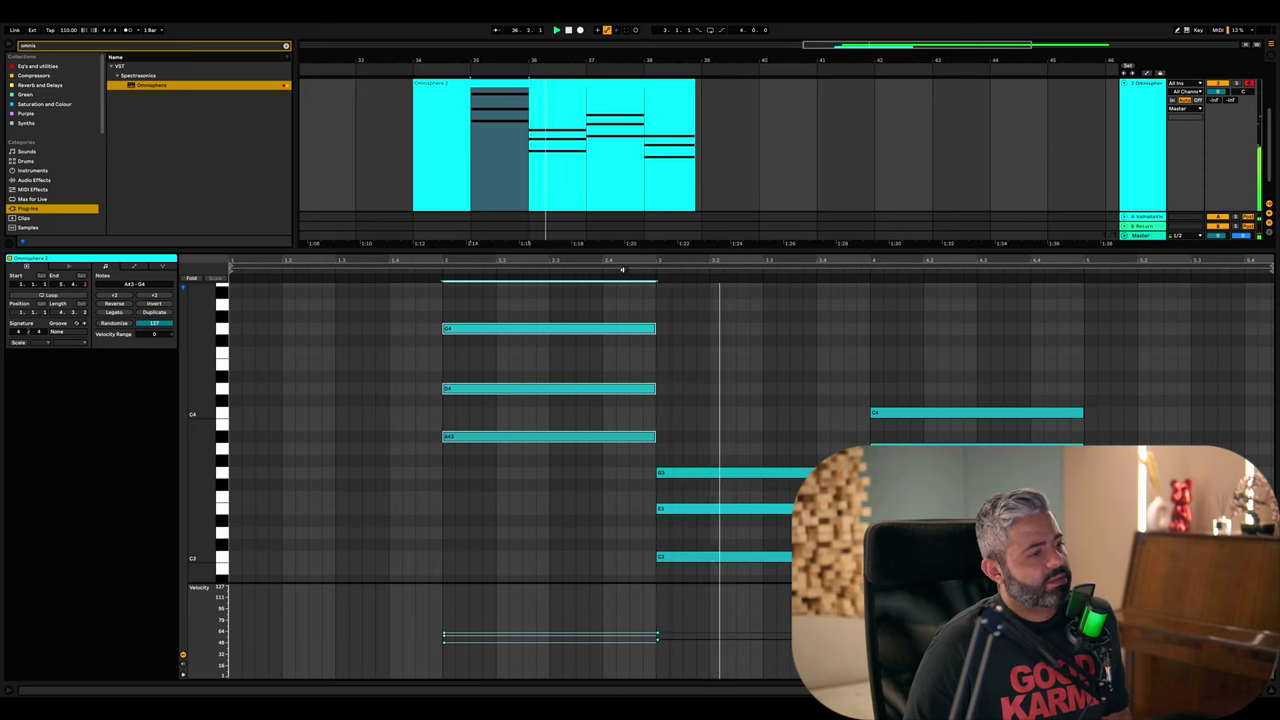
# - Select the second chord's notes for comparison, and undo the octave shift on the first chord's G note
pyautogui.scroll(-1, 725, 409)
pyautogui.moveTo(722, 420); pyautogui.dragTo(706, 549)
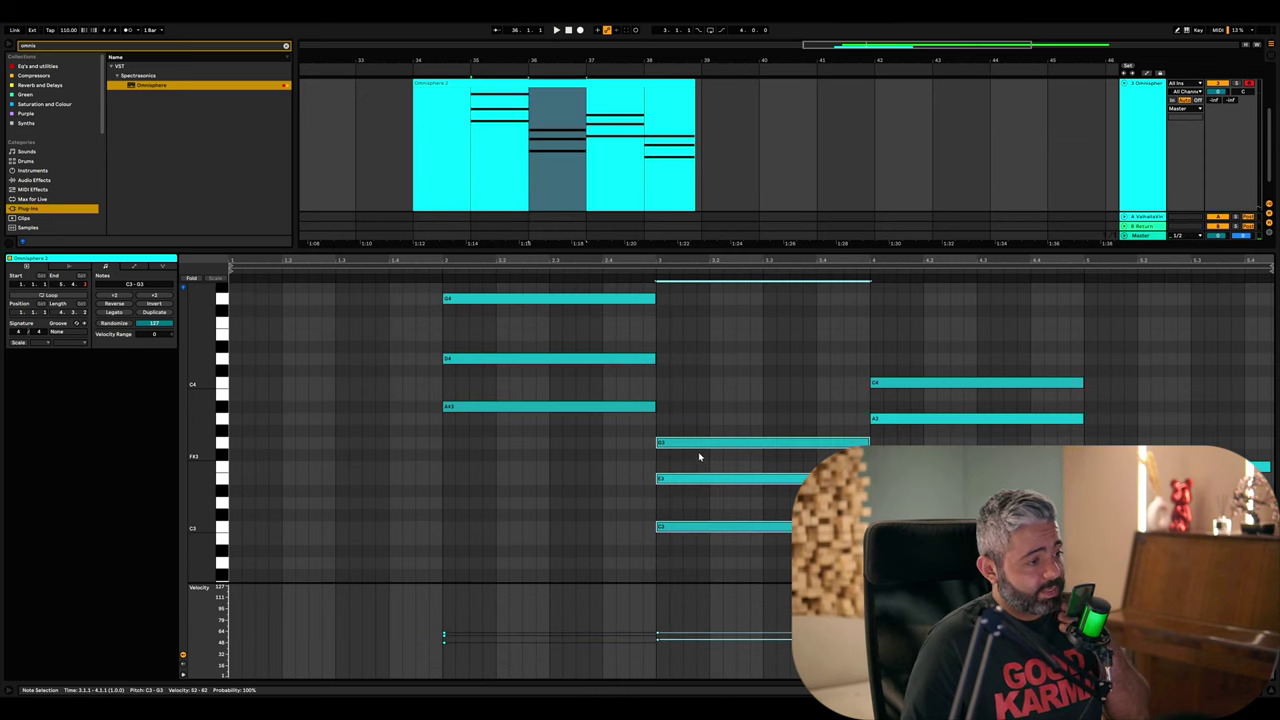
pyautogui.scroll(1, 620, 345)
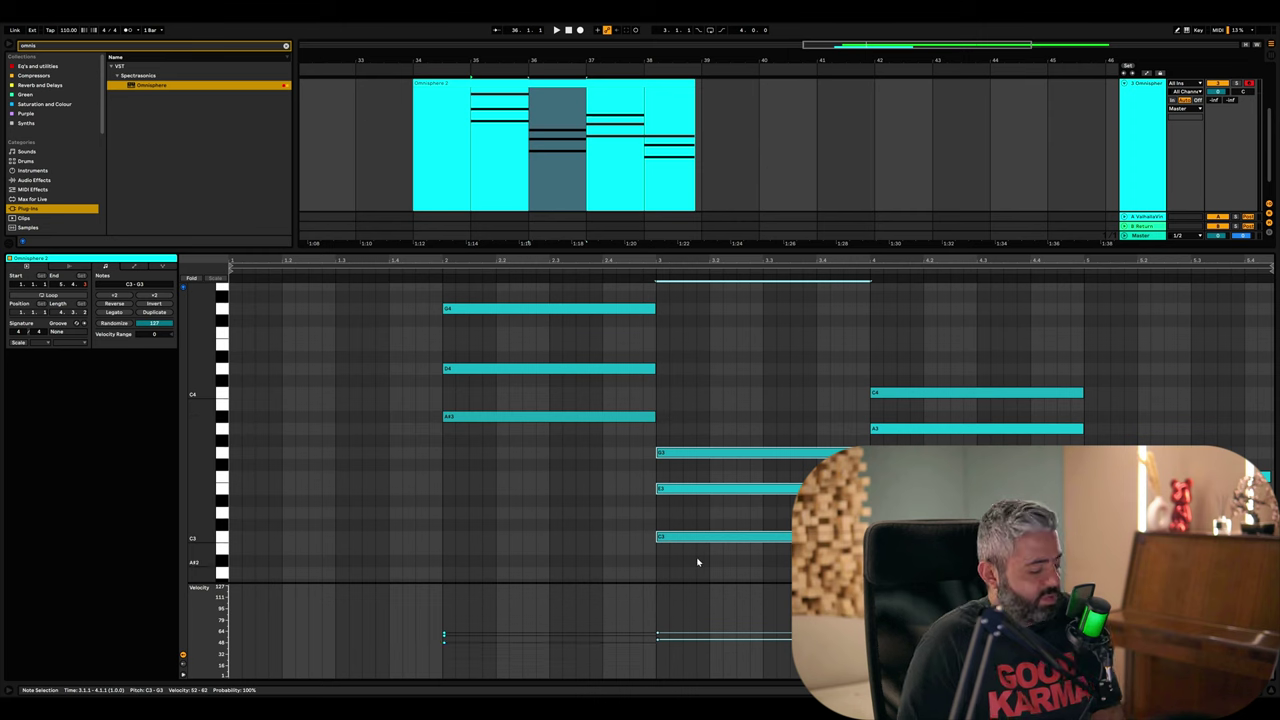
pyautogui.hotkey('ctrl', 'z')
pyautogui.scroll(-1, 633, 509)
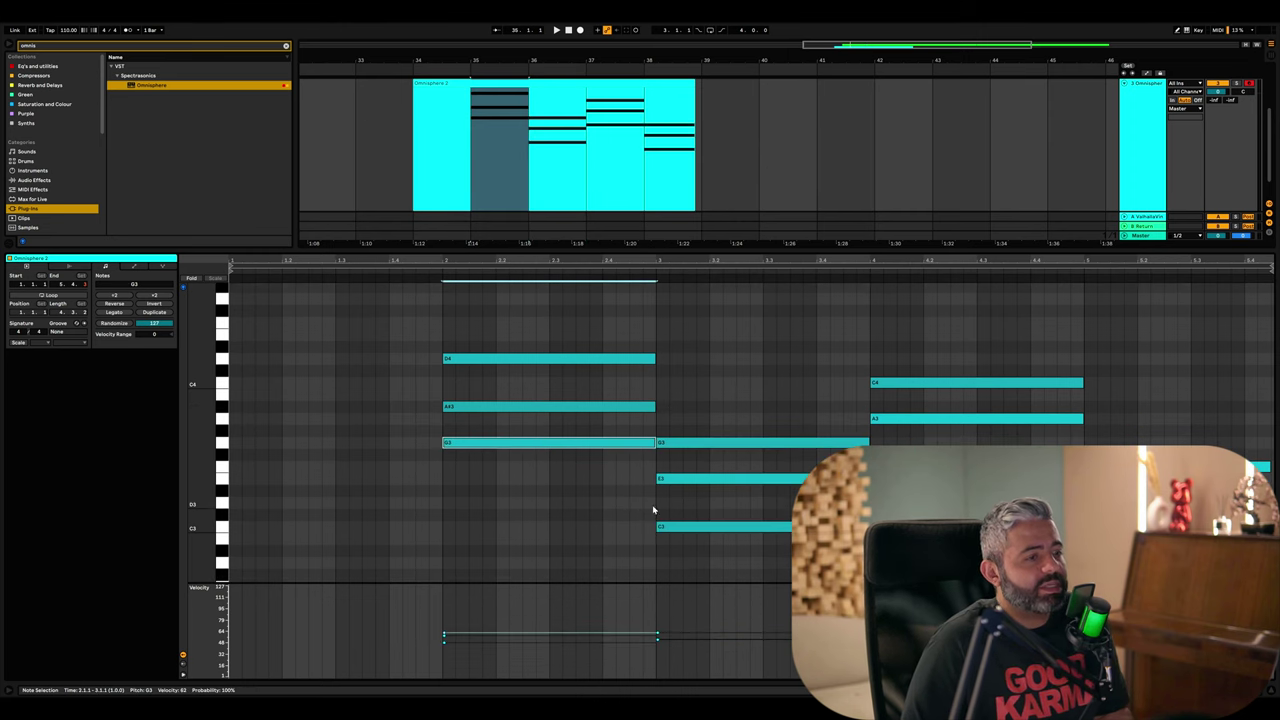
# - Select each of the four chords in turn to compare their note ranges
pyautogui.moveTo(537, 485); pyautogui.dragTo(519, 304)
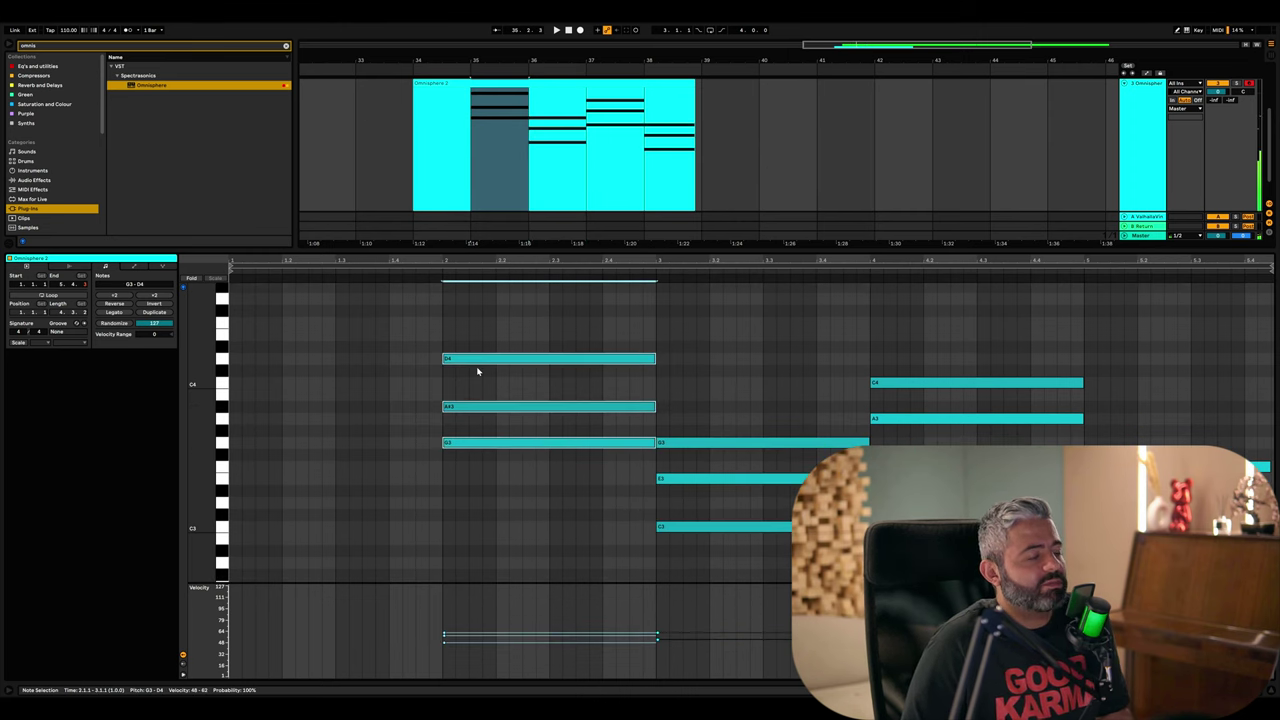
pyautogui.moveTo(733, 387); pyautogui.dragTo(762, 540)
pyautogui.moveTo(904, 332); pyautogui.dragTo(941, 510)
pyautogui.moveTo(1124, 408); pyautogui.dragTo(1147, 563)
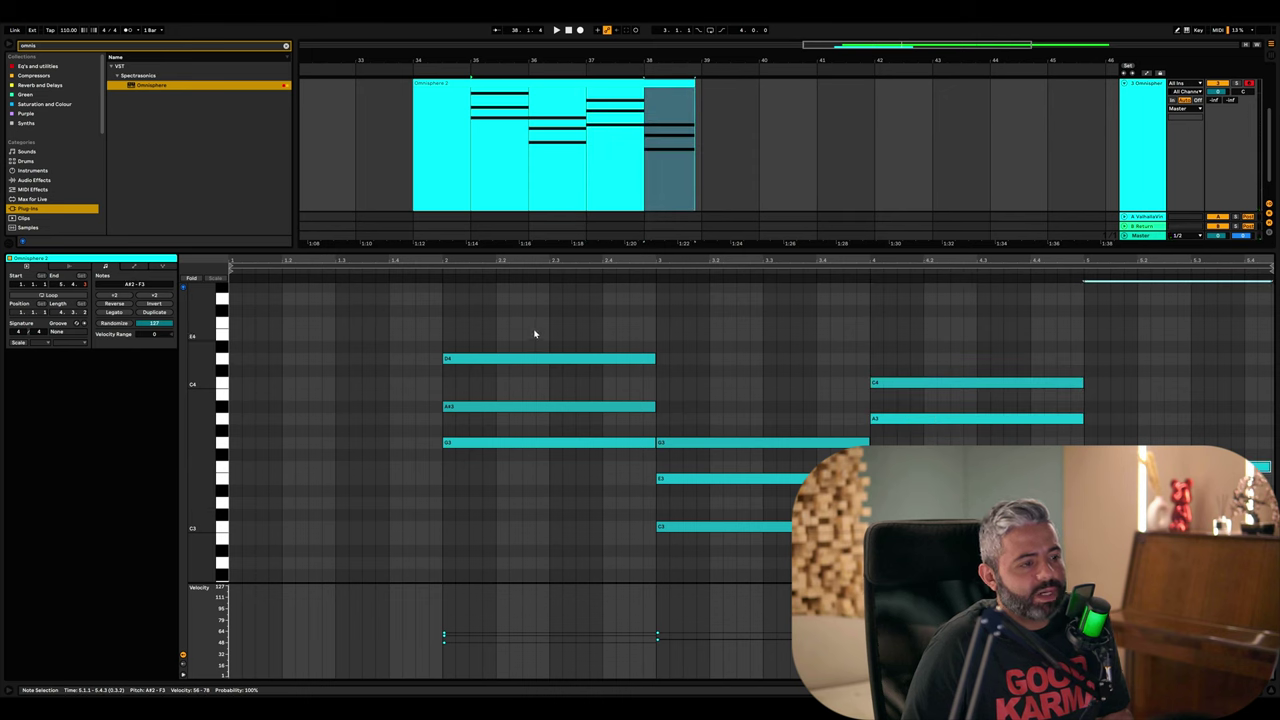
# - Lower the first chord's D4 and A#3 and the third chord's C4 by one octave each
pyautogui.click(546, 360)
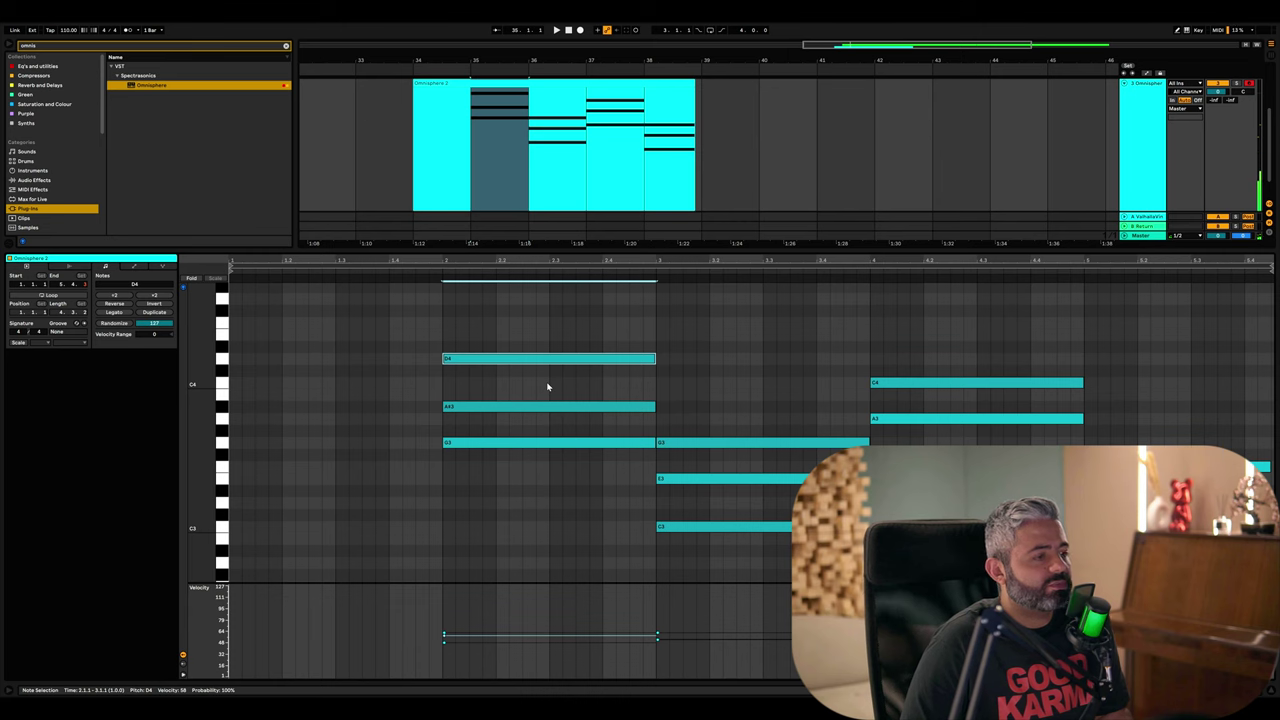
pyautogui.hotkey('shift', 'Down')
pyautogui.click(547, 392)
pyautogui.click(549, 407)
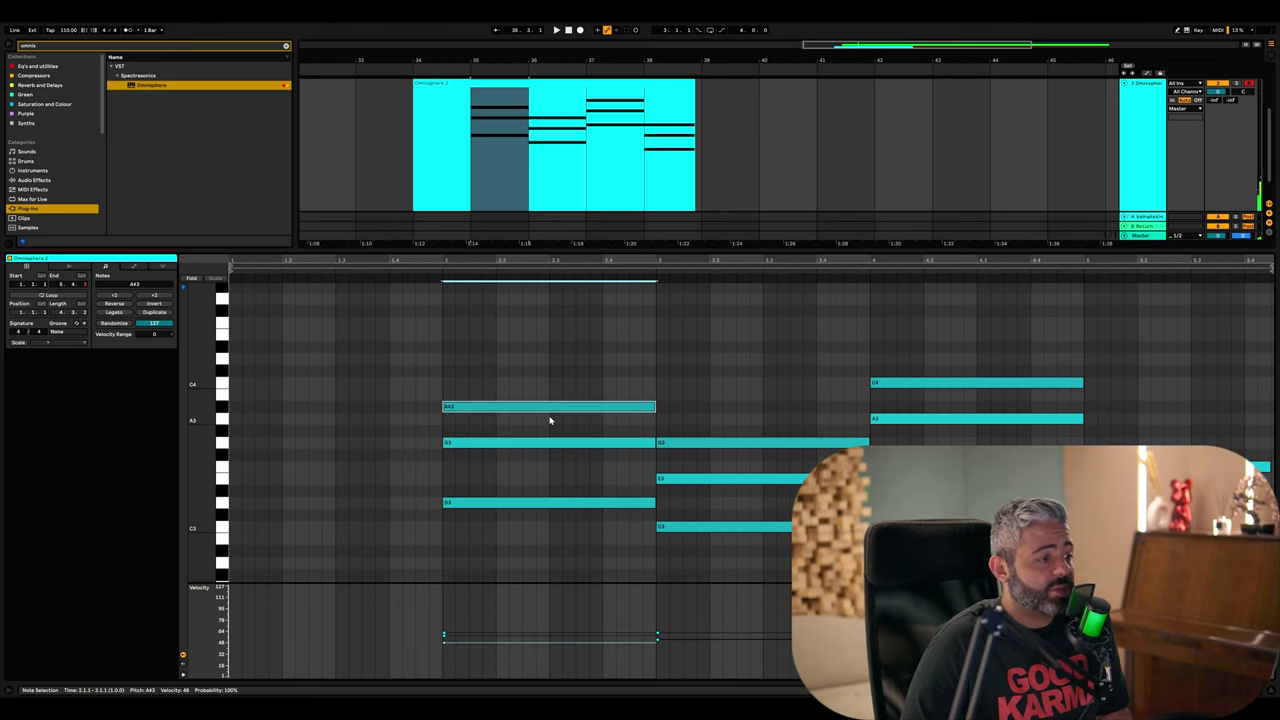
pyautogui.hotkey('shift', 'Down')
pyautogui.click(916, 383)
pyautogui.hotkey('shift', 'Down')
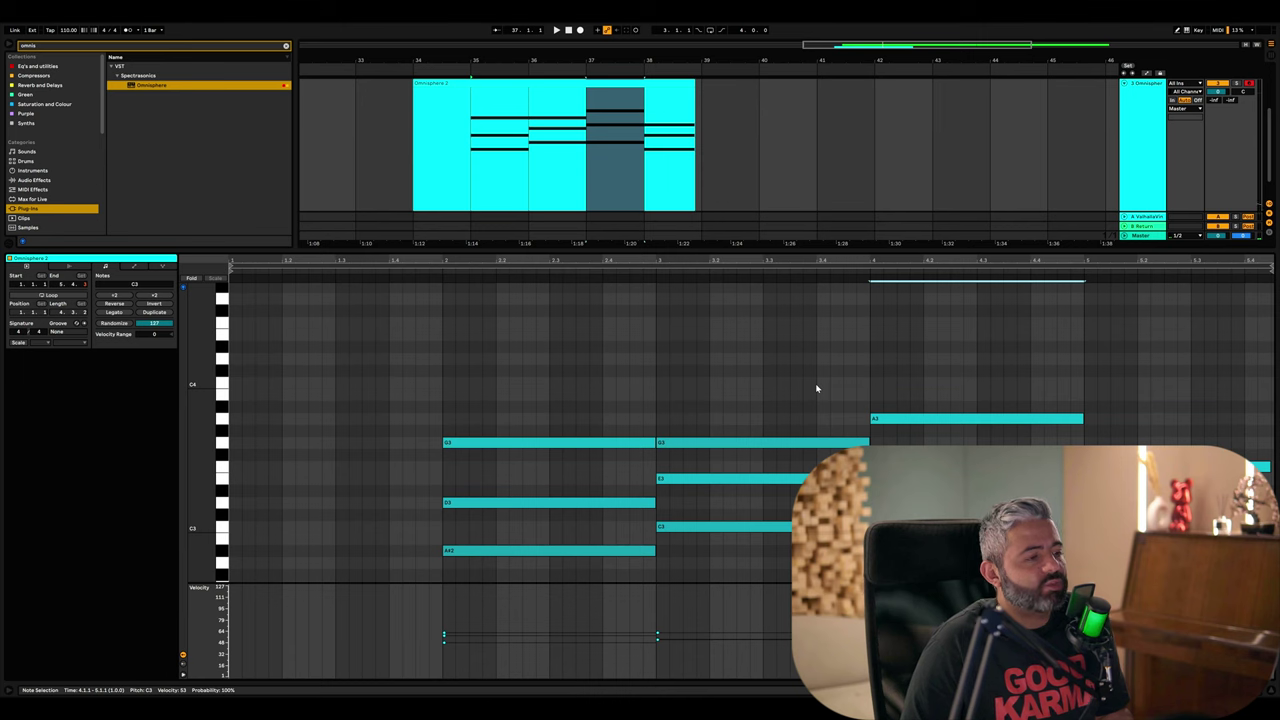
# - Shrink the velocity lane, add a copy of the first chord's G3 note at G1 as a bass note, and play it
pyautogui.moveTo(880, 583); pyautogui.dragTo(880, 638)
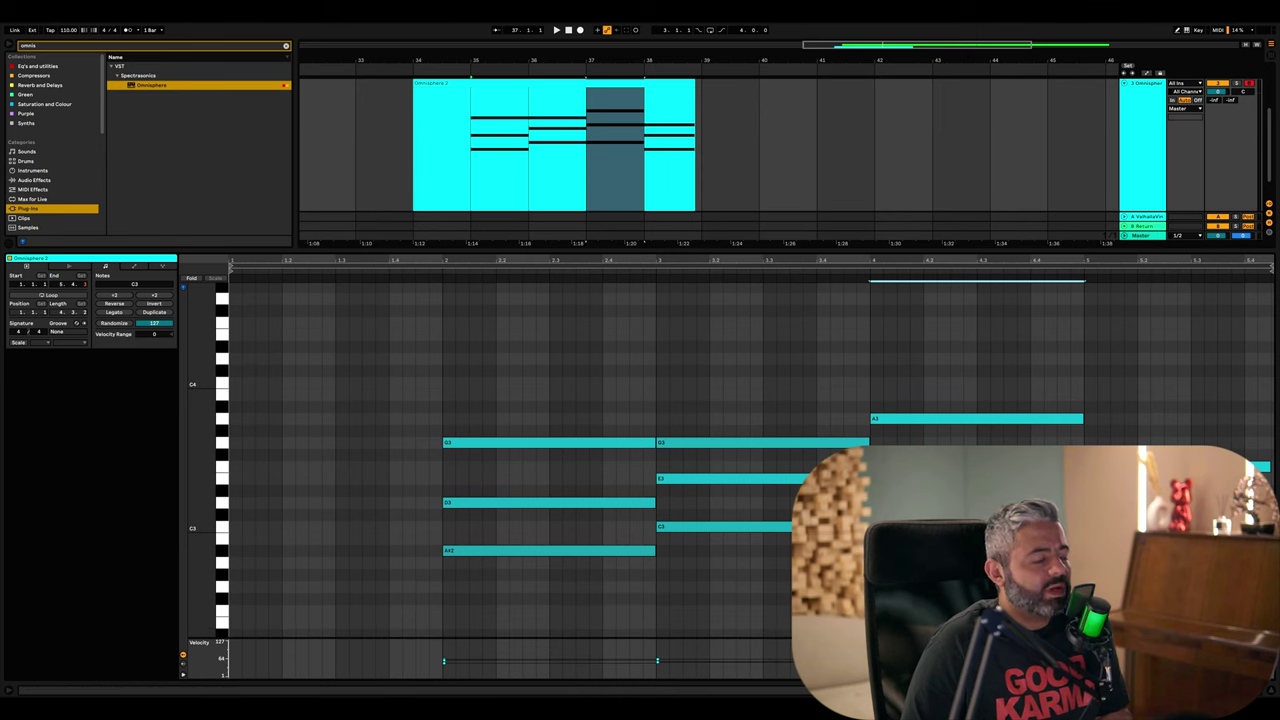
pyautogui.scroll(2, 752, 465)
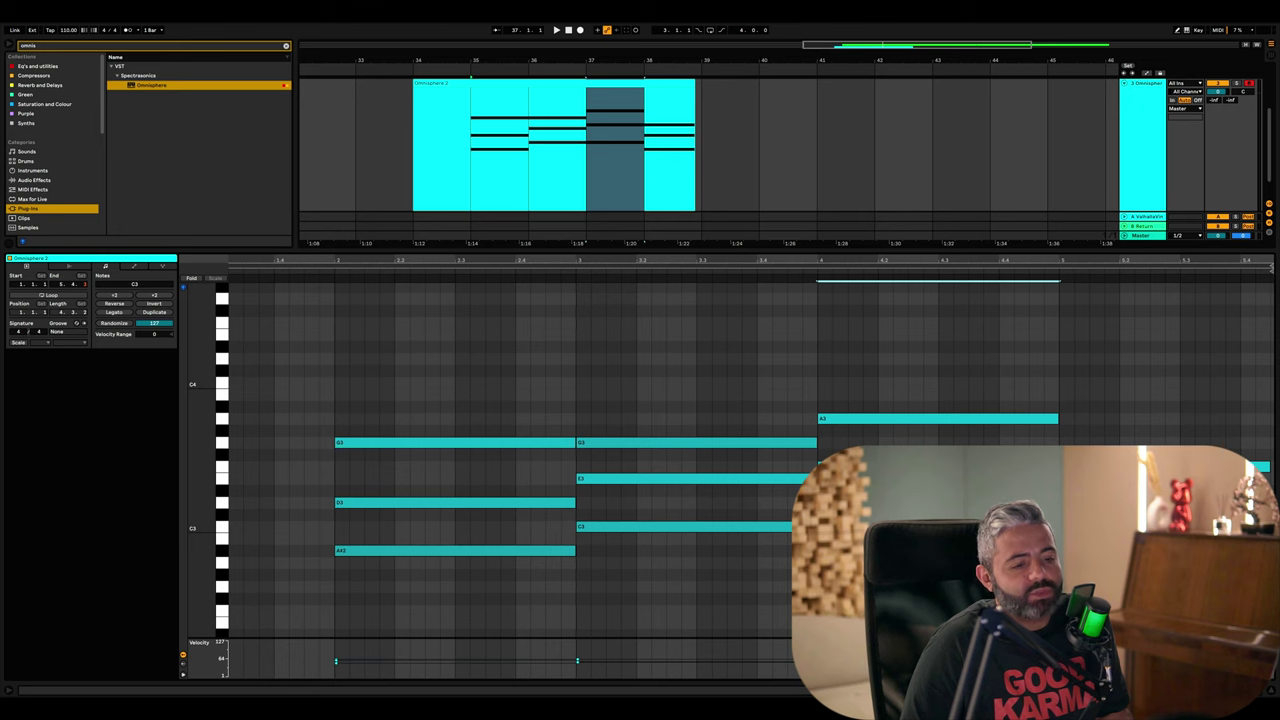
pyautogui.scroll(-1, 850, 600)
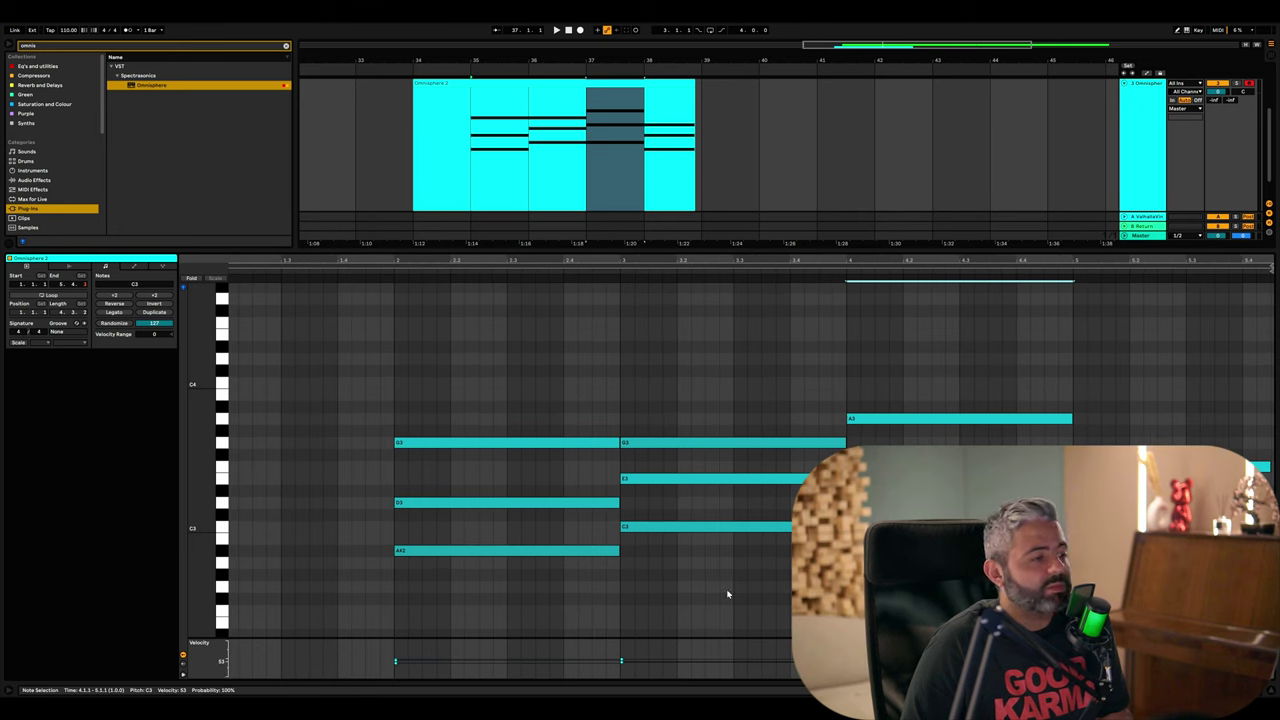
pyautogui.scroll(-2, 653, 586)
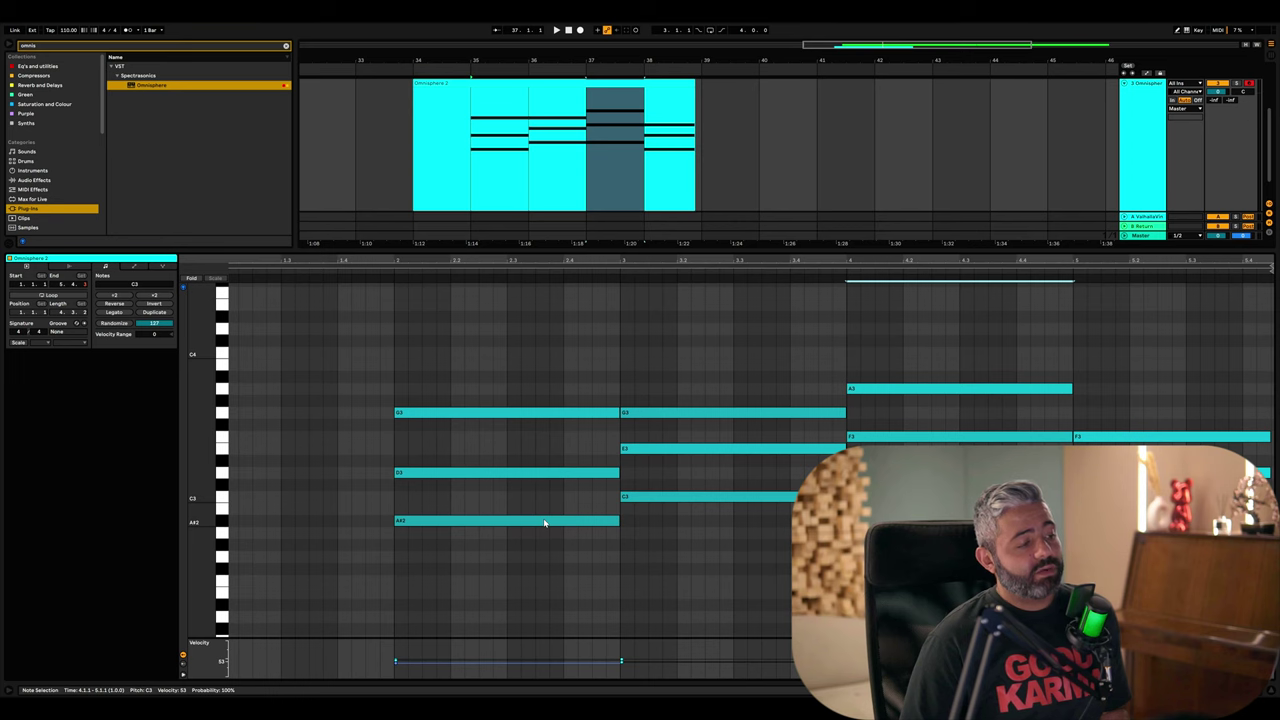
pyautogui.scroll(-1, 544, 523)
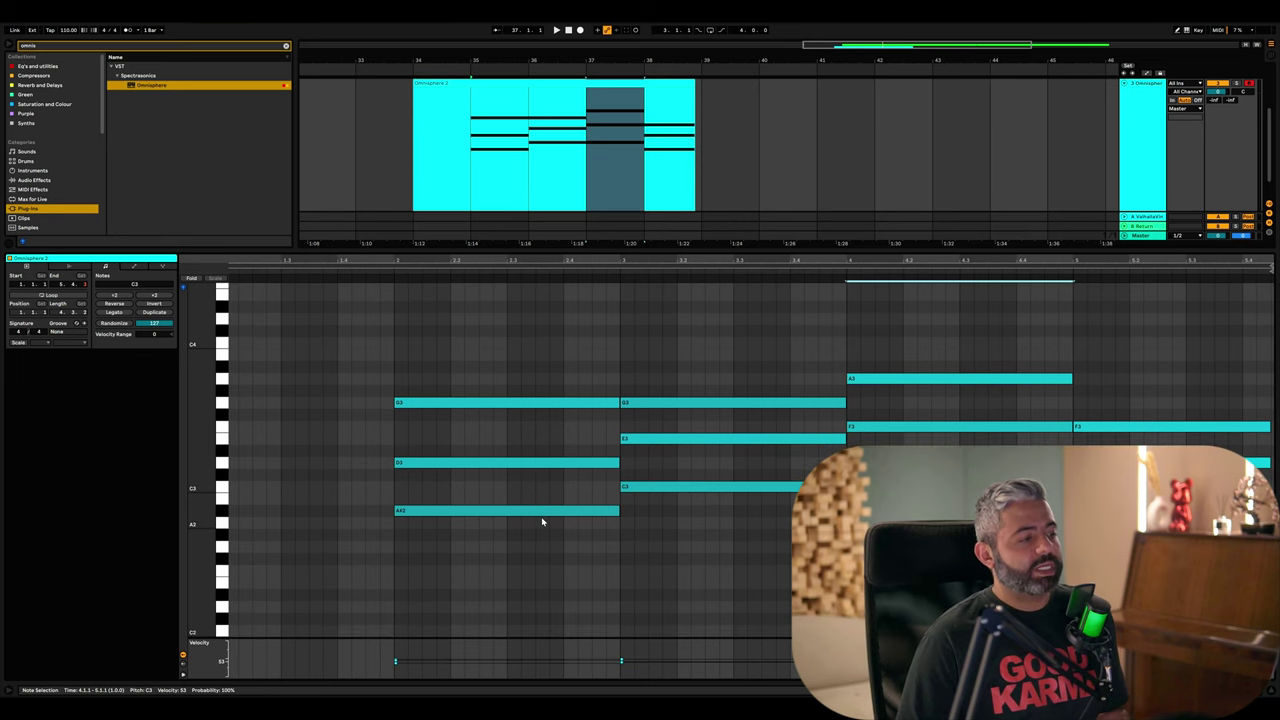
pyautogui.scroll(-1, 543, 520)
pyautogui.click(440, 393)
pyautogui.scroll(-4, 440, 393)
pyautogui.moveTo(457, 358); pyautogui.dragTo(457, 646)
pyautogui.scroll(-2, 451, 597)
pyautogui.press('space')
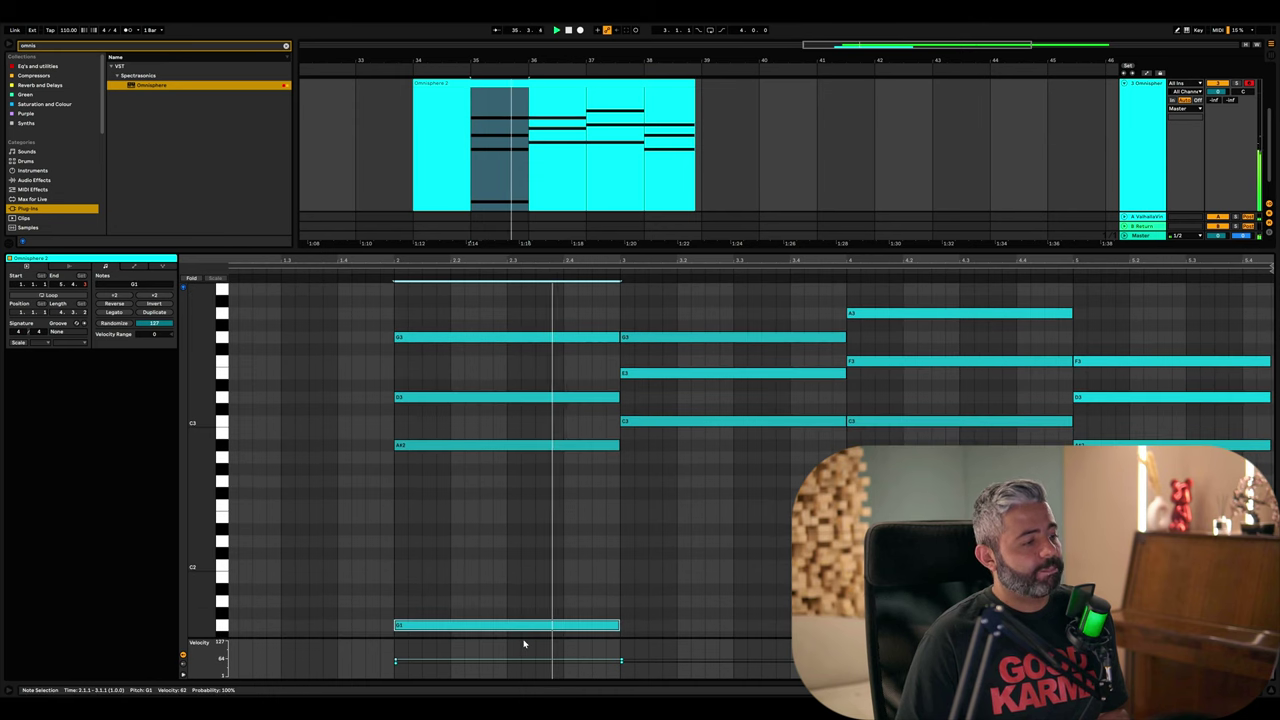
# - Enlarge the velocity lane, lower the G1 bass note's velocity to 20, and deactivate that note
pyautogui.moveTo(522, 642); pyautogui.dragTo(520, 563)
pyautogui.moveTo(515, 634); pyautogui.dragTo(516, 660)
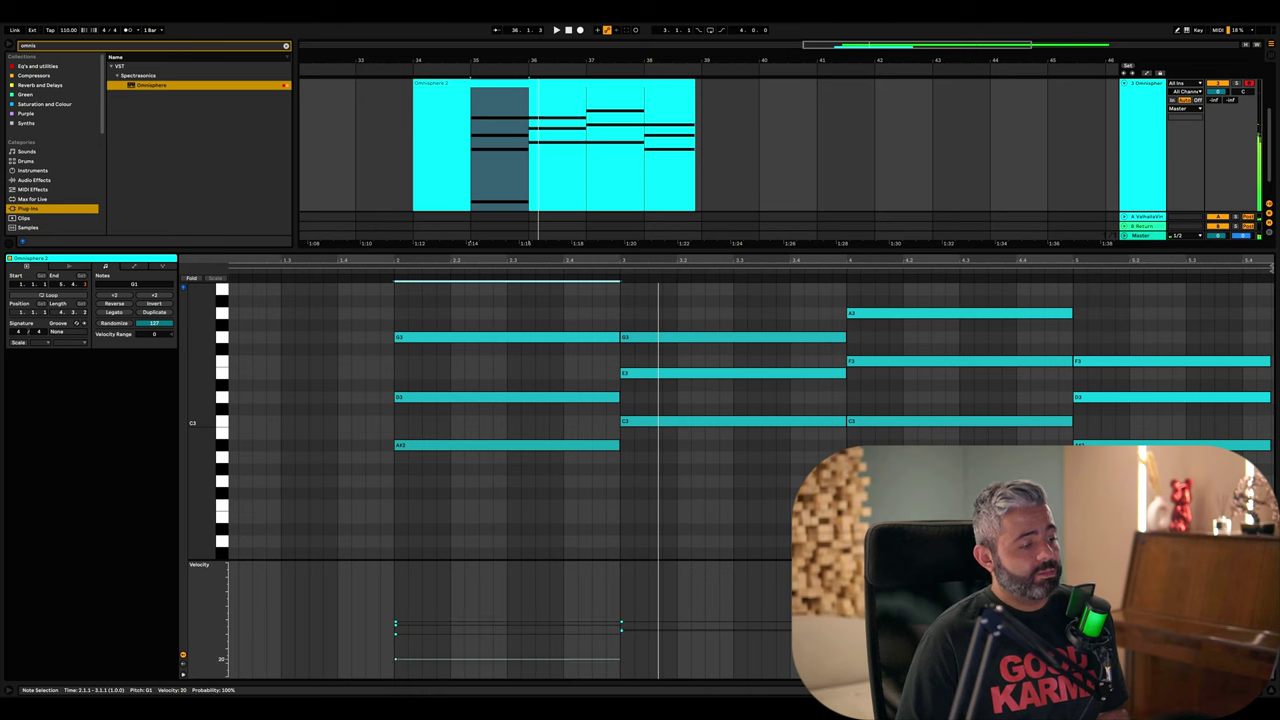
pyautogui.click(505, 508)
pyautogui.scroll(-4, 505, 508)
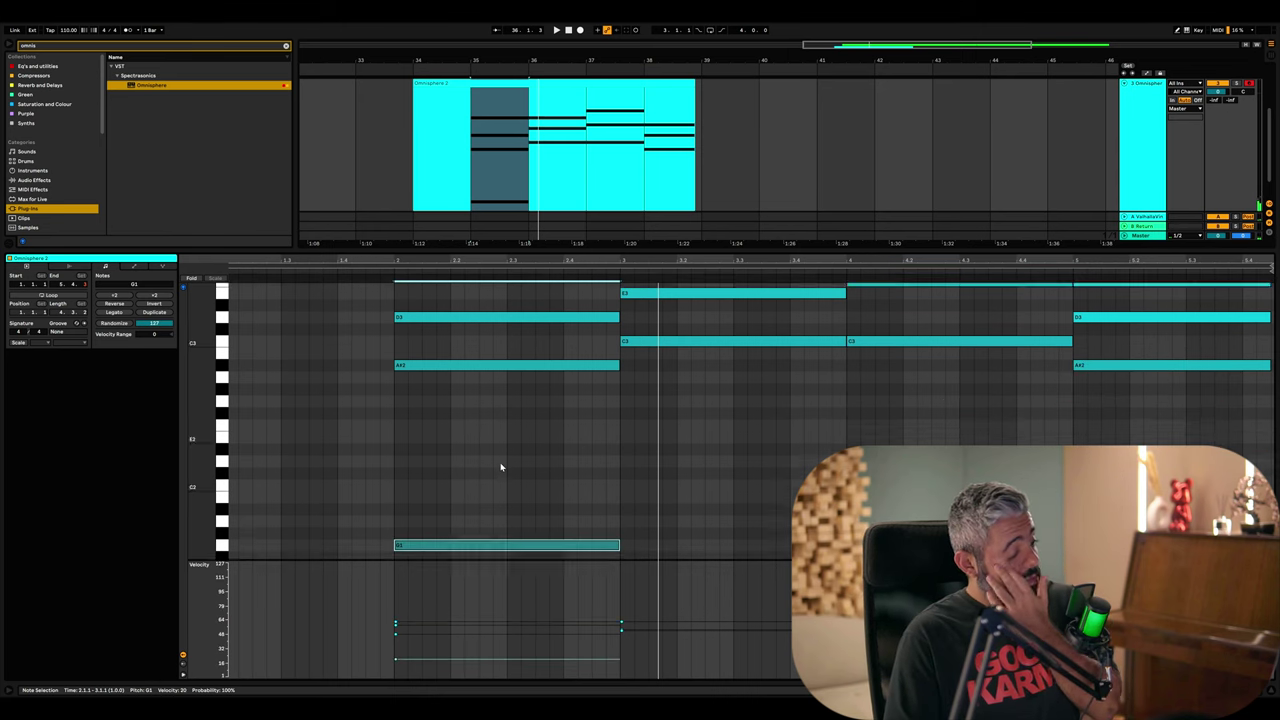
pyautogui.click(507, 560)
pyautogui.scroll(1, 459, 456)
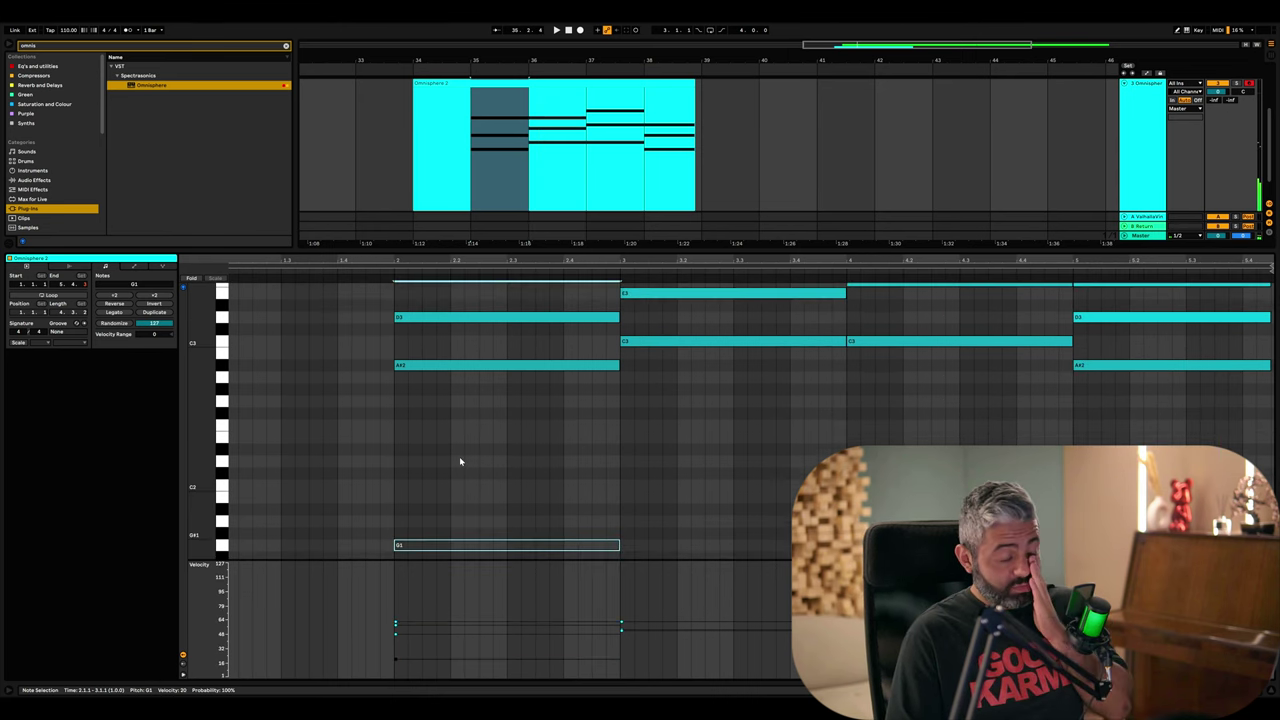
# - Reduce the velocity lane to a narrow strip and play the first chord without the bass note
pyautogui.scroll(3, 500, 429)
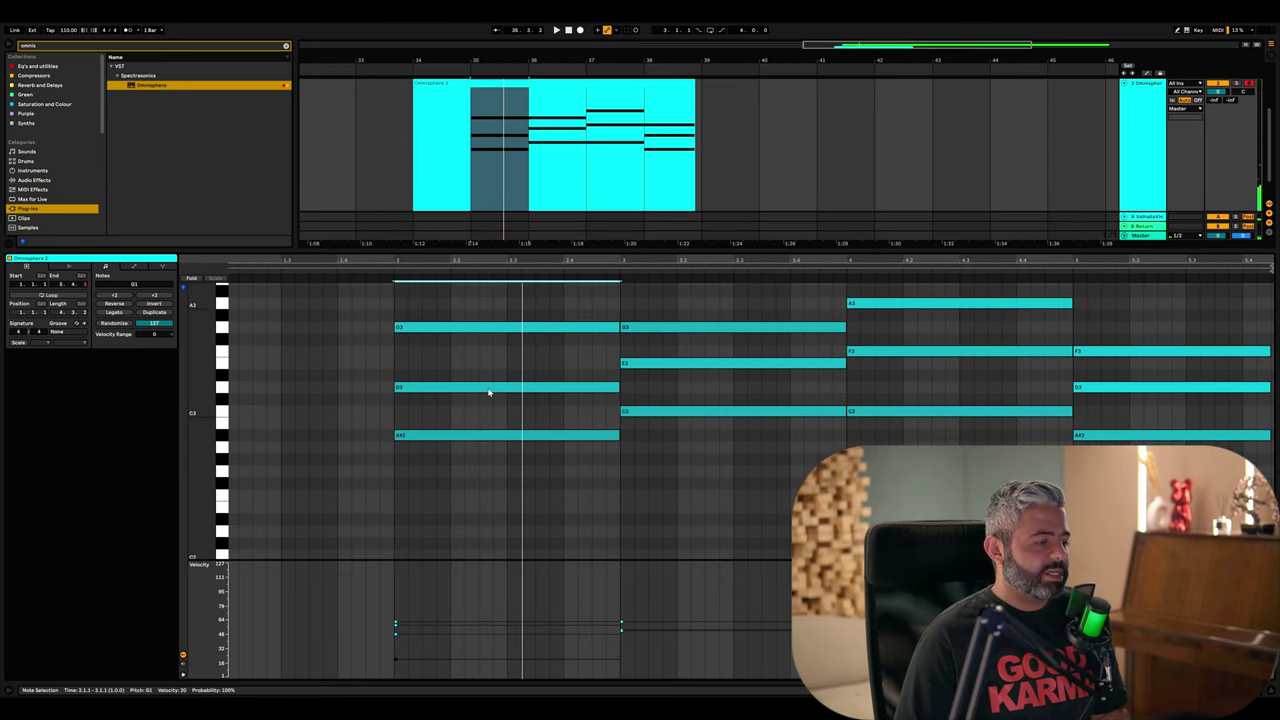
pyautogui.click(595, 567)
pyautogui.moveTo(600, 557); pyautogui.dragTo(600, 652)
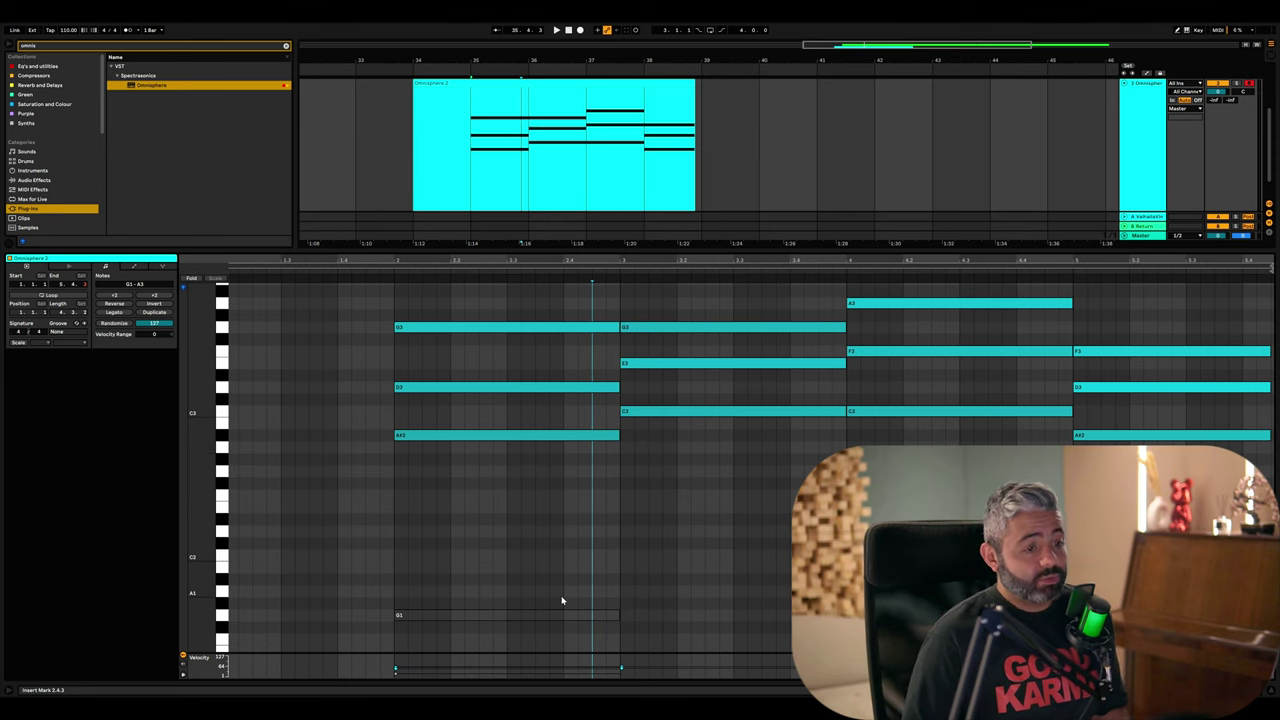
pyautogui.scroll(1, 386, 283)
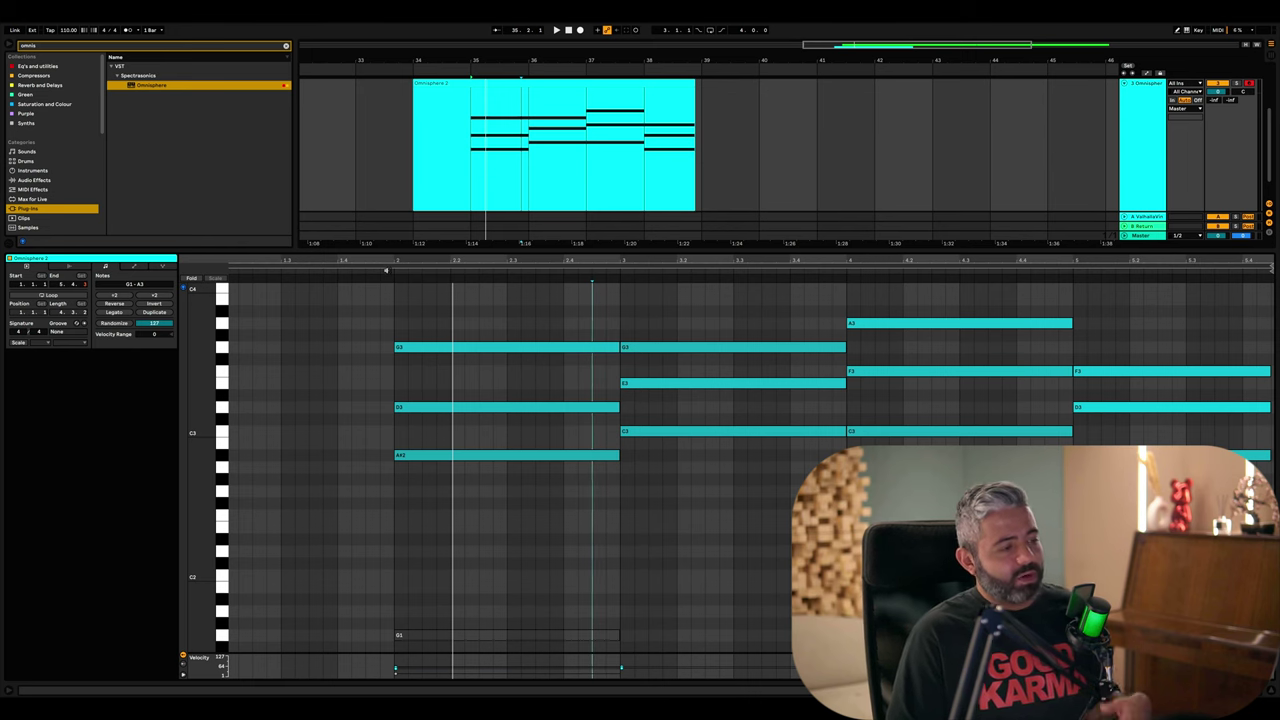
pyautogui.press('space')
pyautogui.scroll(1, 410, 305)
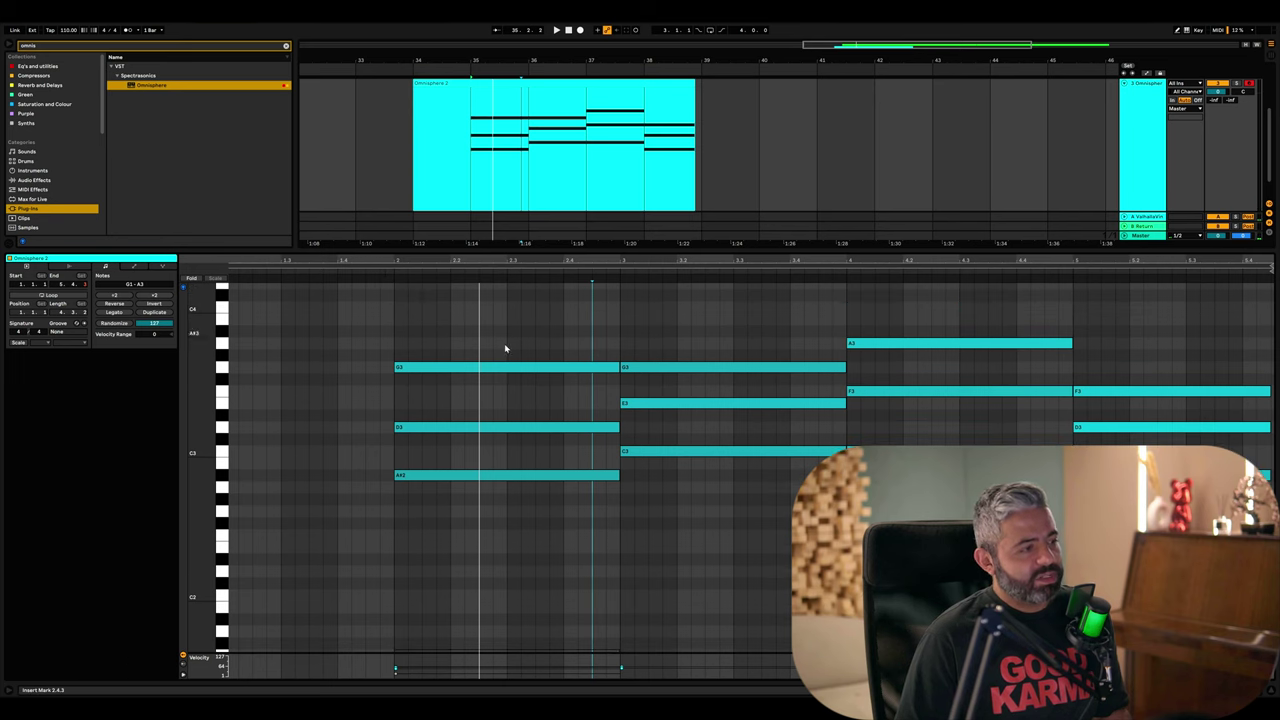
# - Select the first and second chords' notes in turn to compare their voicings
pyautogui.moveTo(504, 341); pyautogui.dragTo(529, 570)
pyautogui.moveTo(672, 342); pyautogui.dragTo(689, 543)
pyautogui.moveTo(560, 335); pyautogui.dragTo(603, 490)
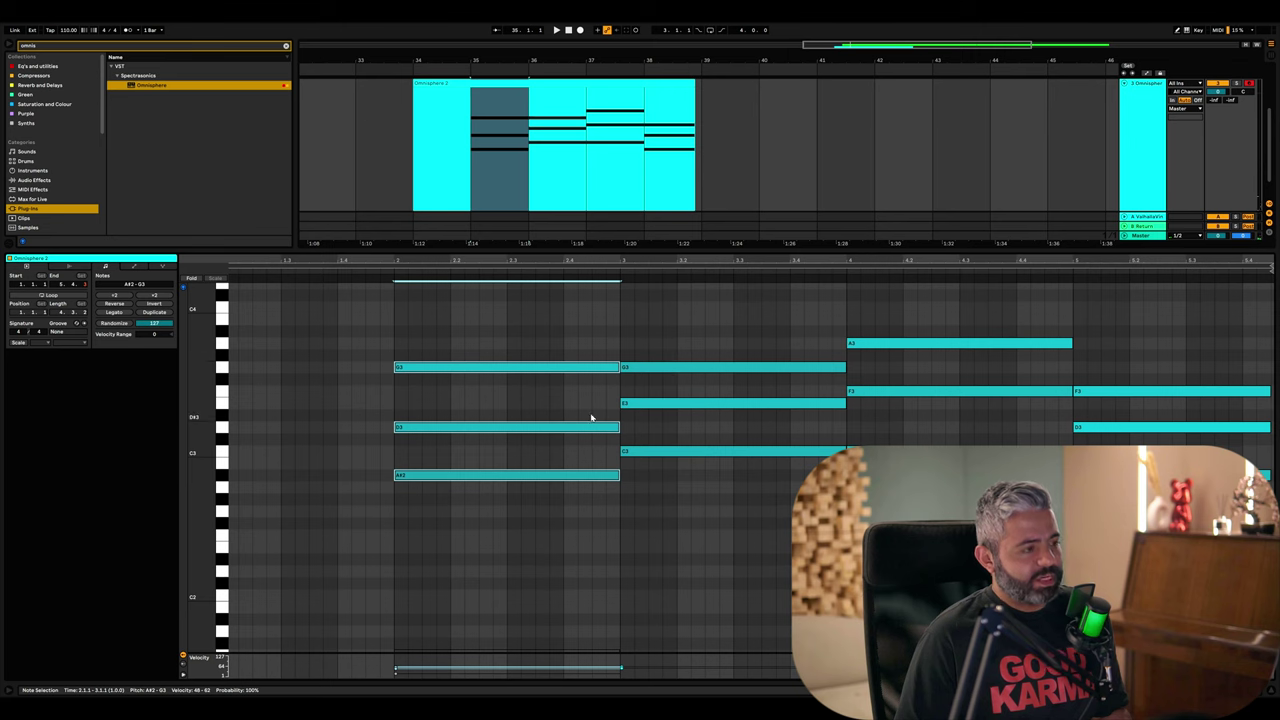
pyautogui.click(352, 406)
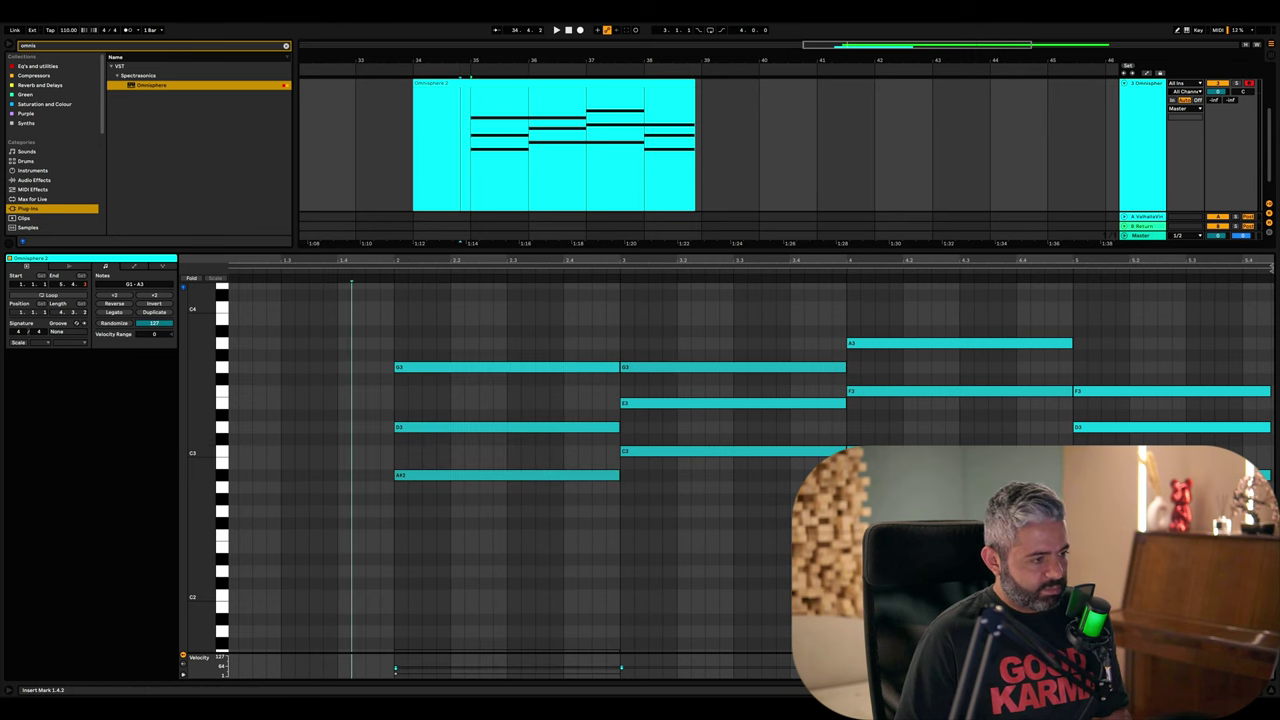
# - Audition the first chord's D3 and the second chord's E3 alternately to compare the movement between them
pyautogui.click(508, 432)
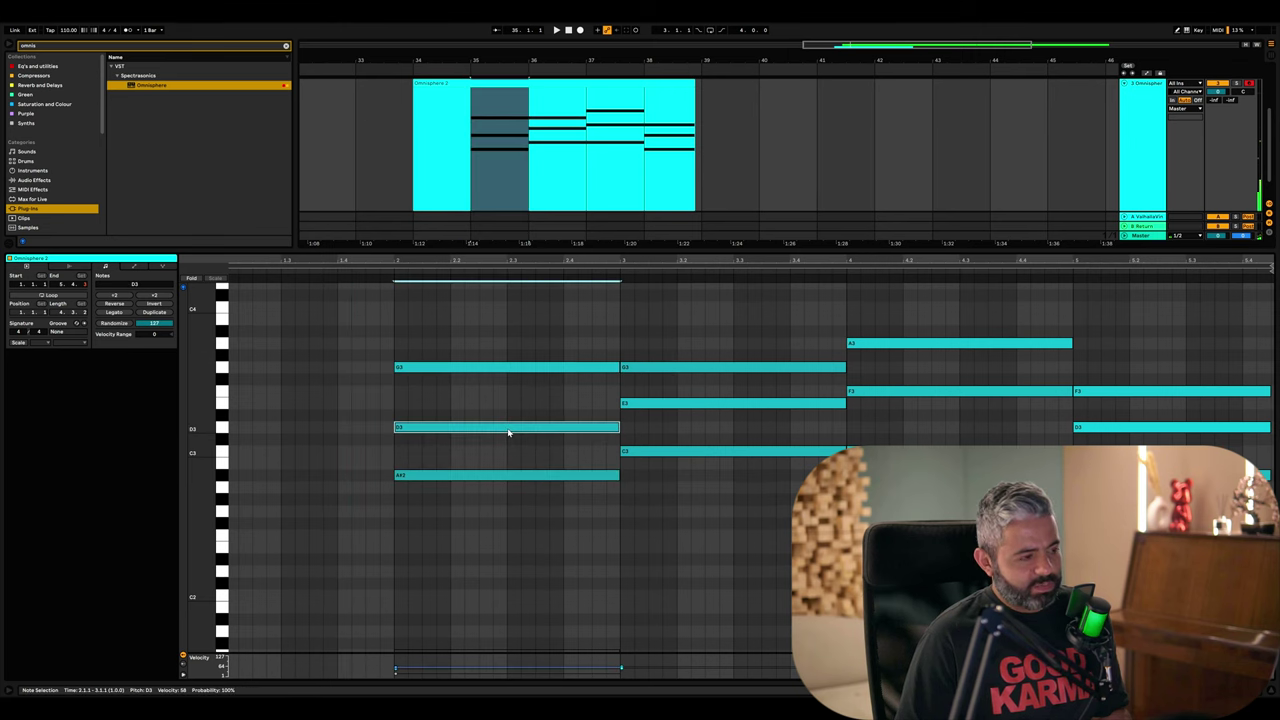
pyautogui.click(640, 404)
pyautogui.click(597, 430)
pyautogui.click(630, 405)
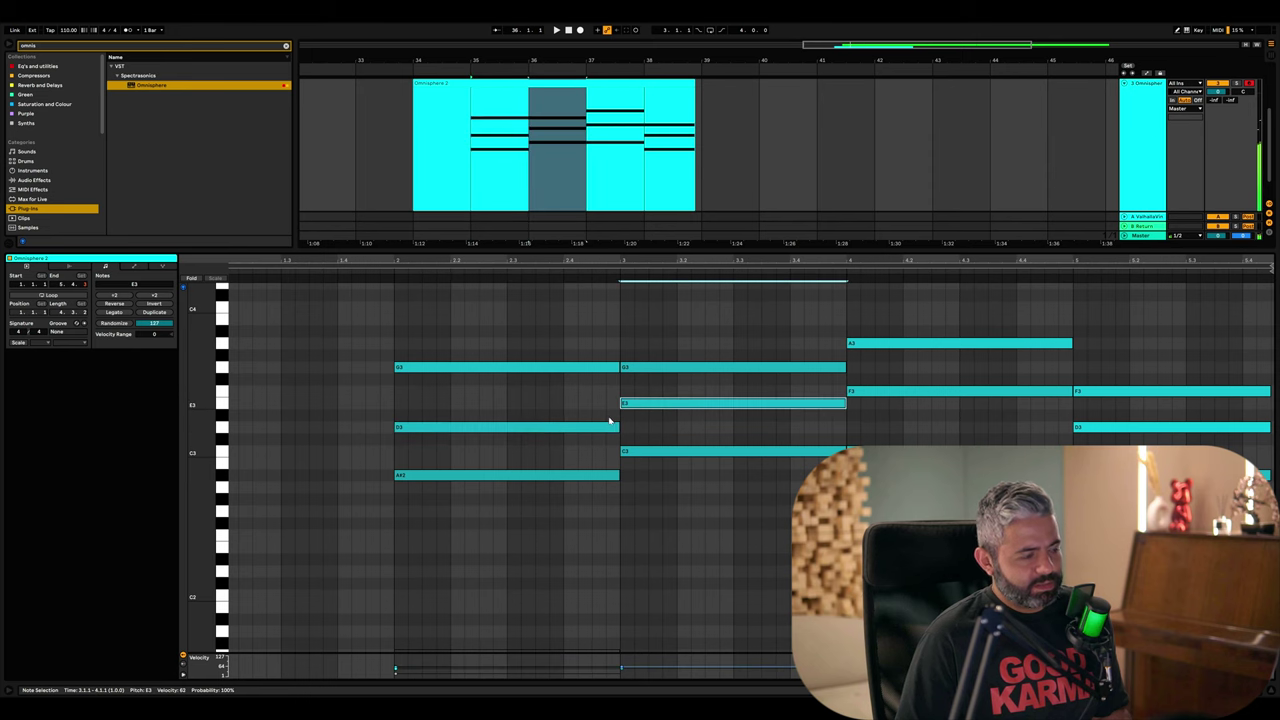
pyautogui.click(586, 440)
pyautogui.click(602, 429)
pyautogui.click(630, 405)
pyautogui.click(602, 429)
pyautogui.click(640, 405)
pyautogui.click(605, 428)
pyautogui.click(634, 405)
pyautogui.click(606, 428)
pyautogui.click(627, 405)
pyautogui.click(601, 421)
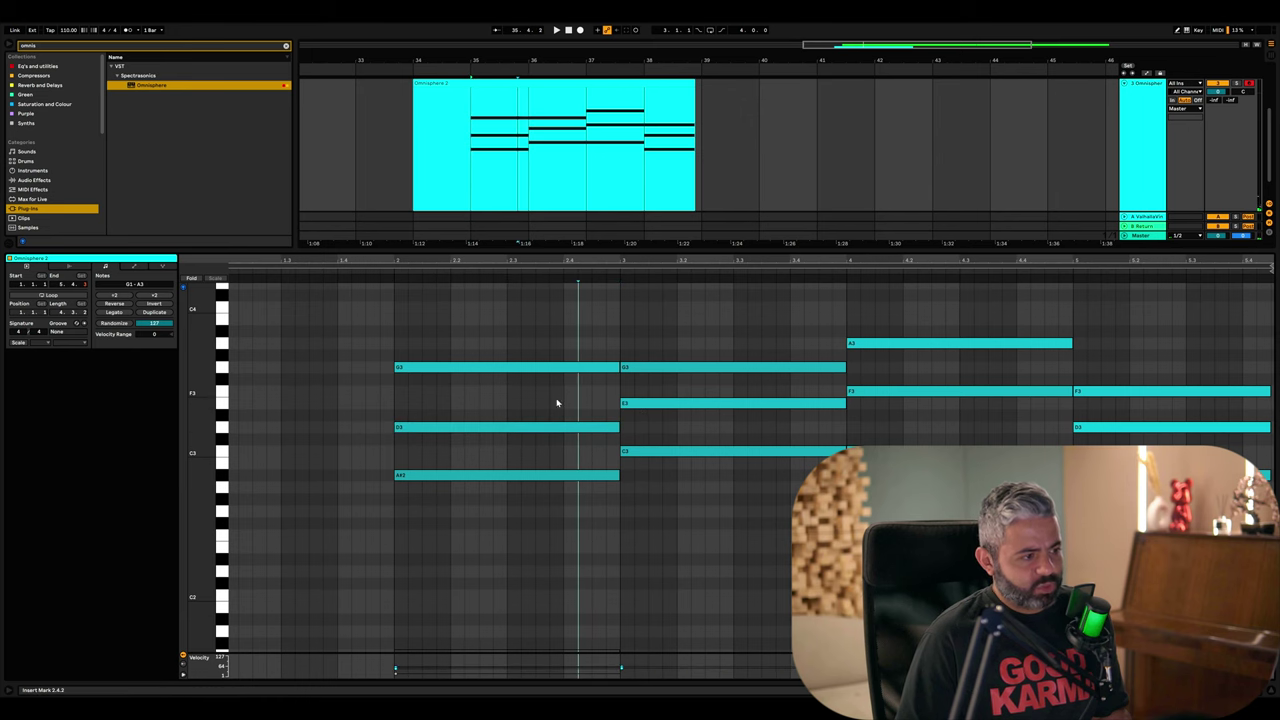
# - Try the second chord's E3 an octave higher and bring it back down to E3
pyautogui.click(643, 408)
pyautogui.hotkey('shift', 'Up')
pyautogui.scroll(1, 538, 457)
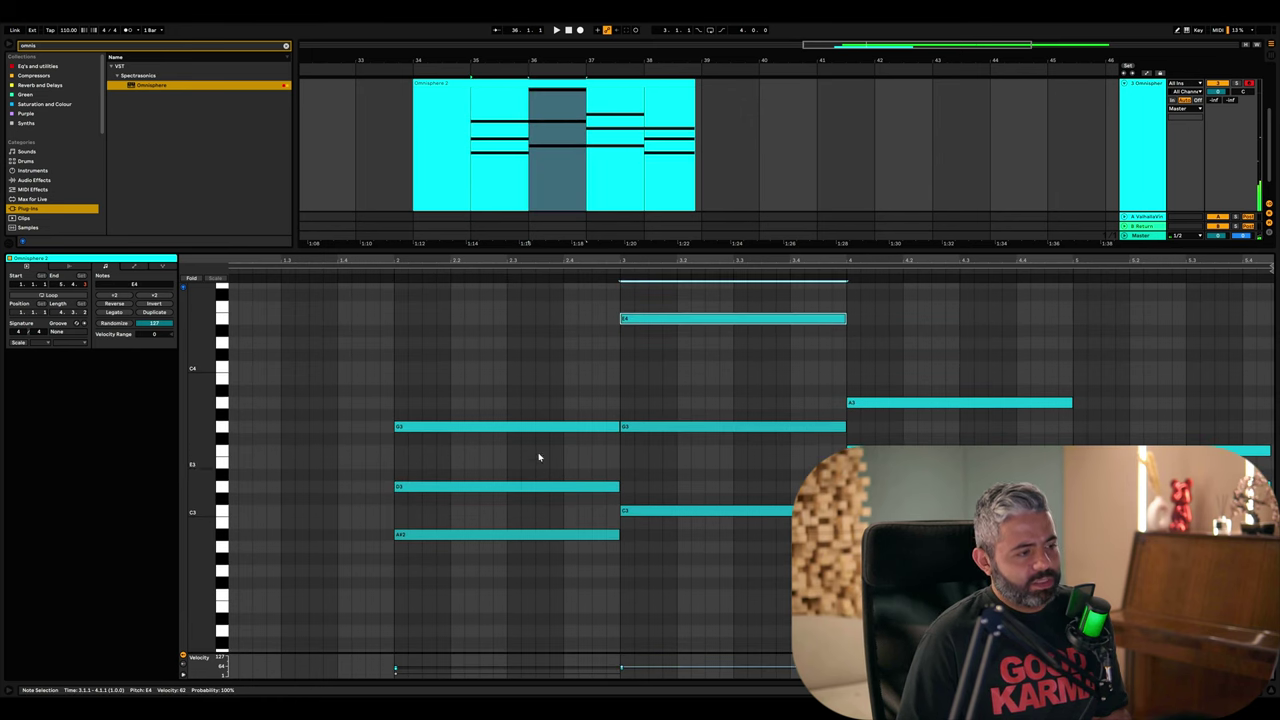
pyautogui.scroll(1, 514, 491)
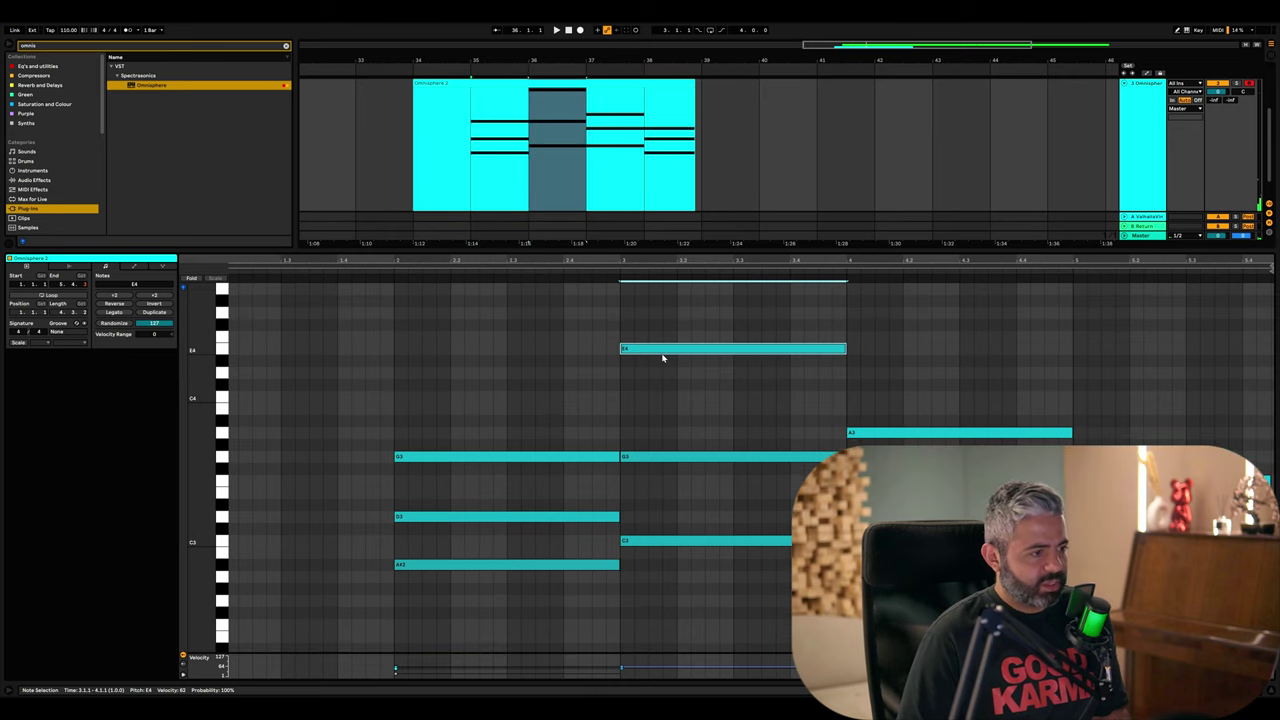
pyautogui.hotkey('shift', 'Down')
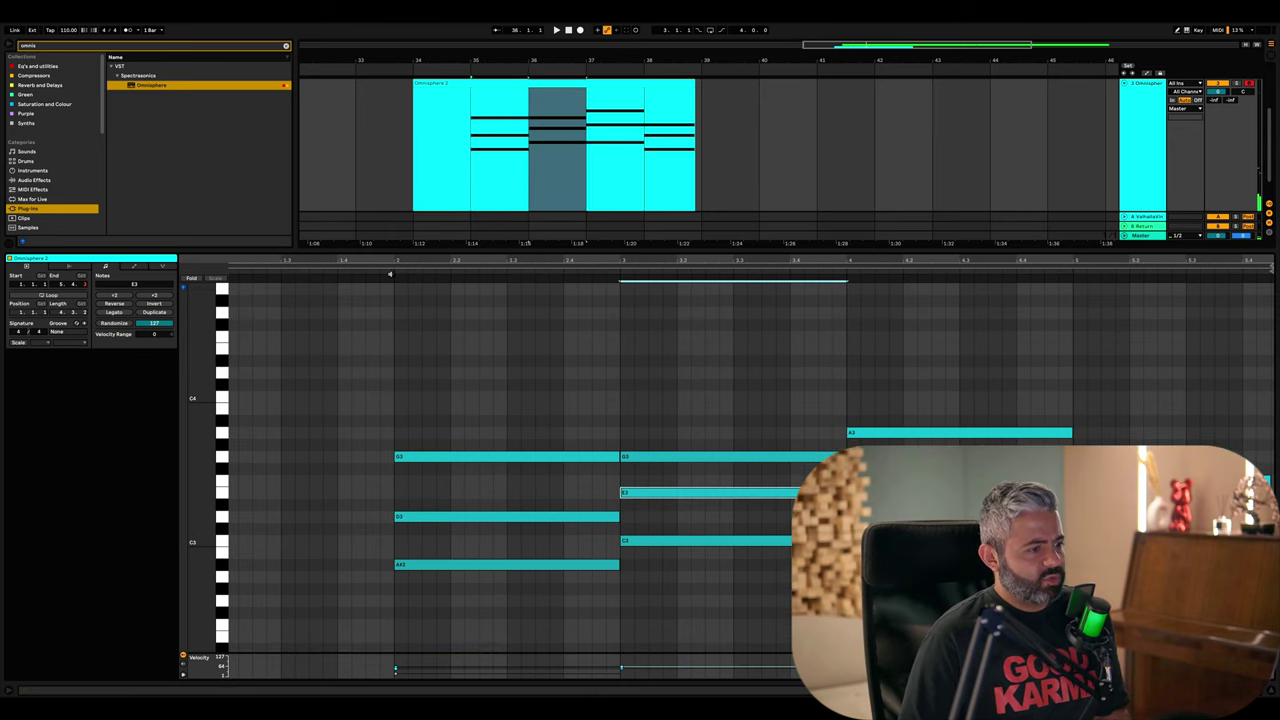
# - Play the progression and try the last chord's A#2 an octave higher at A#3, returning it to A#2
pyautogui.click(375, 268)
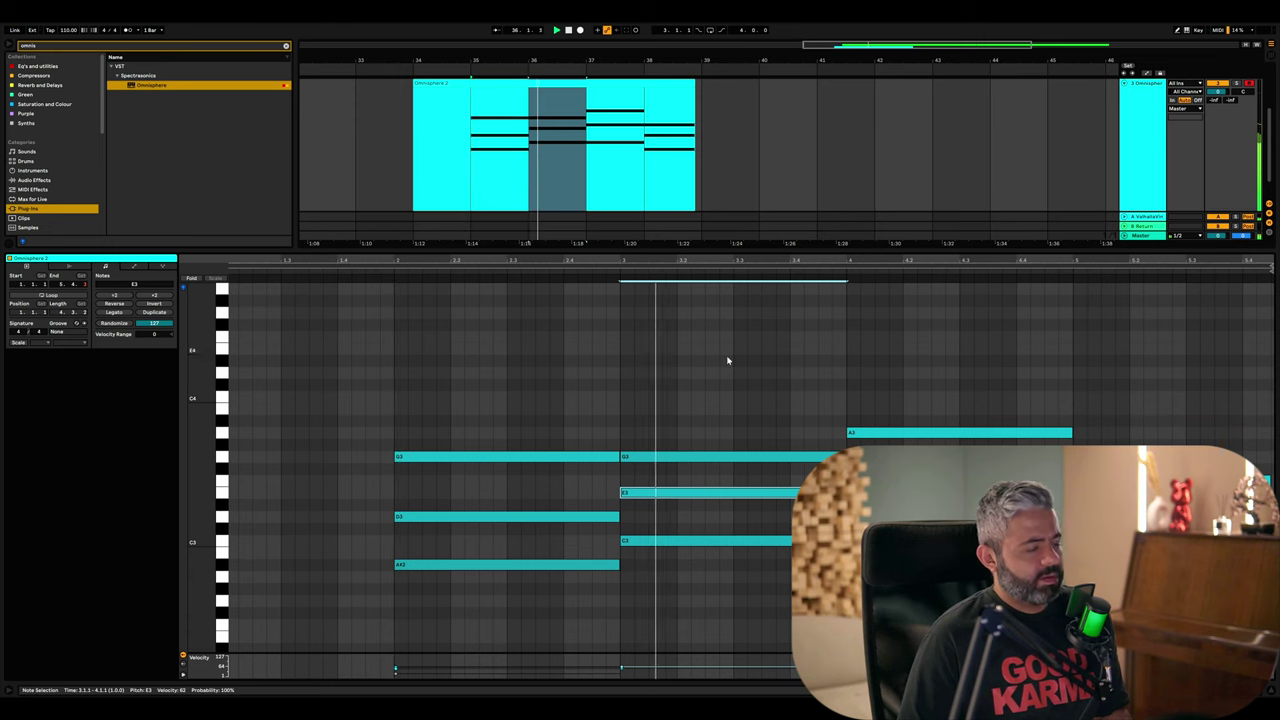
pyautogui.scroll(-1, 871, 384)
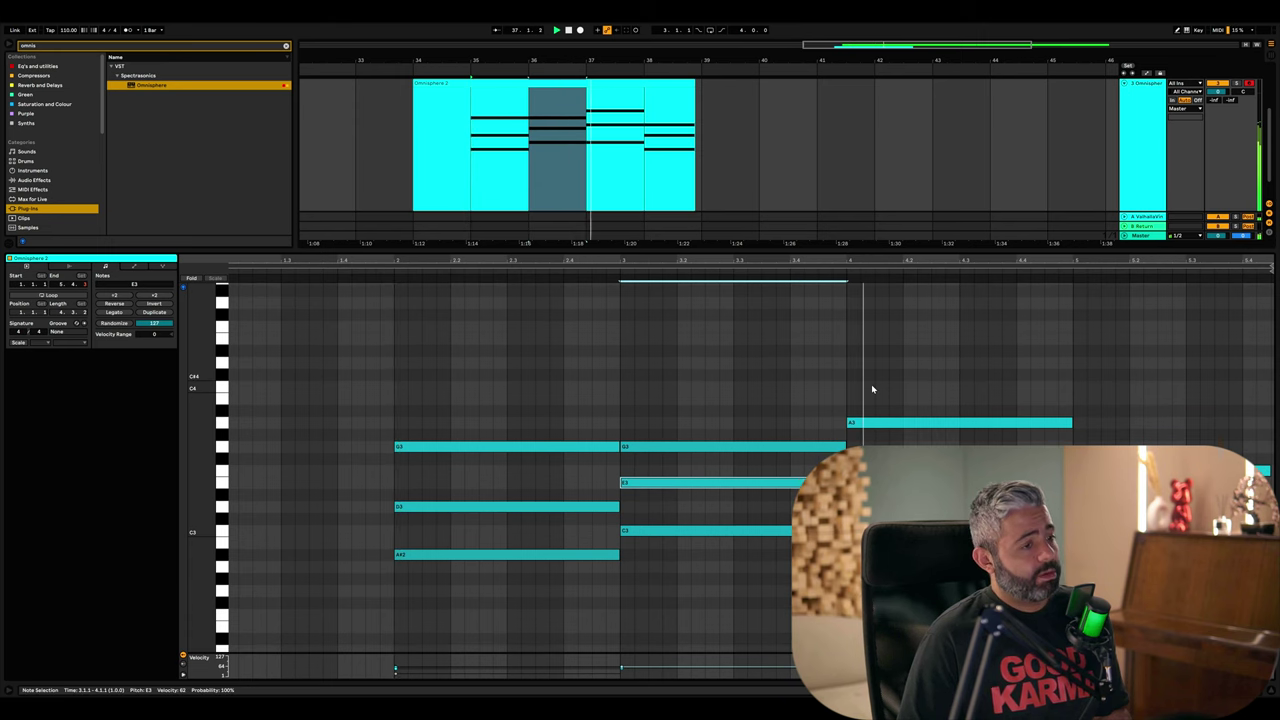
pyautogui.moveTo(1103, 538); pyautogui.dragTo(1130, 579)
pyautogui.press('space')
pyautogui.hotkey('shift', 'Up')
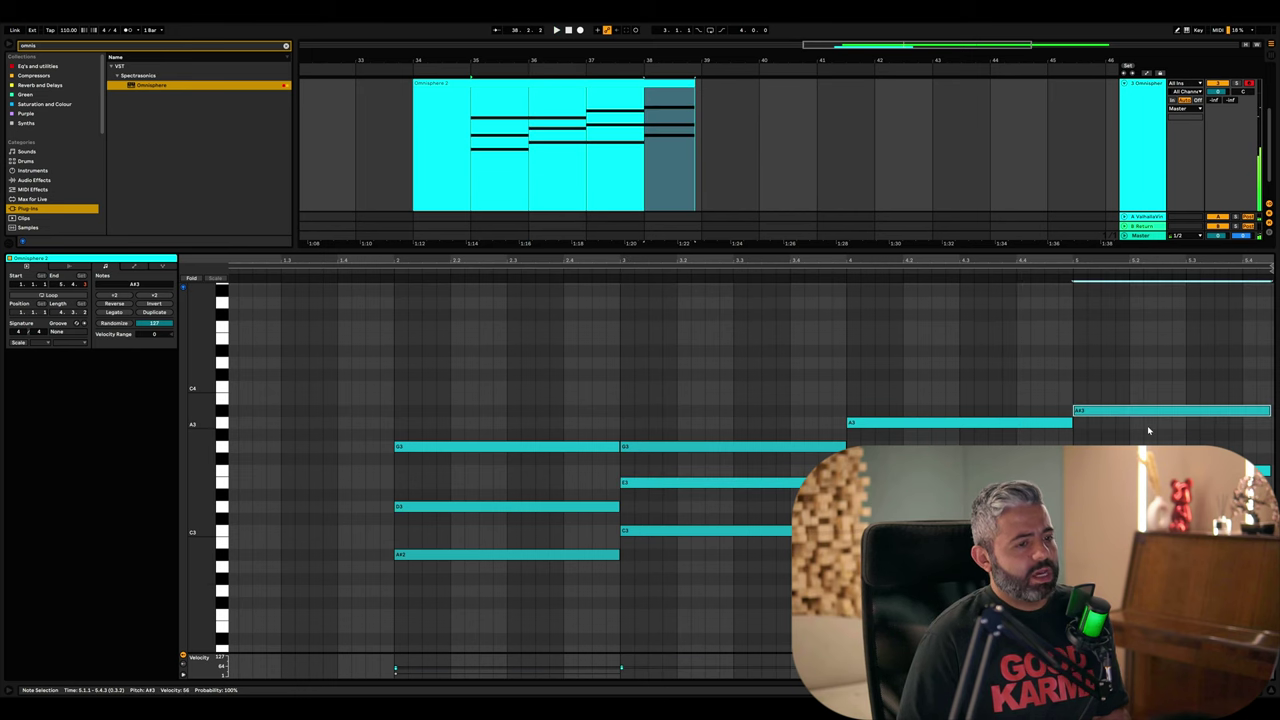
pyautogui.press('Delete')
pyautogui.click(372, 269)
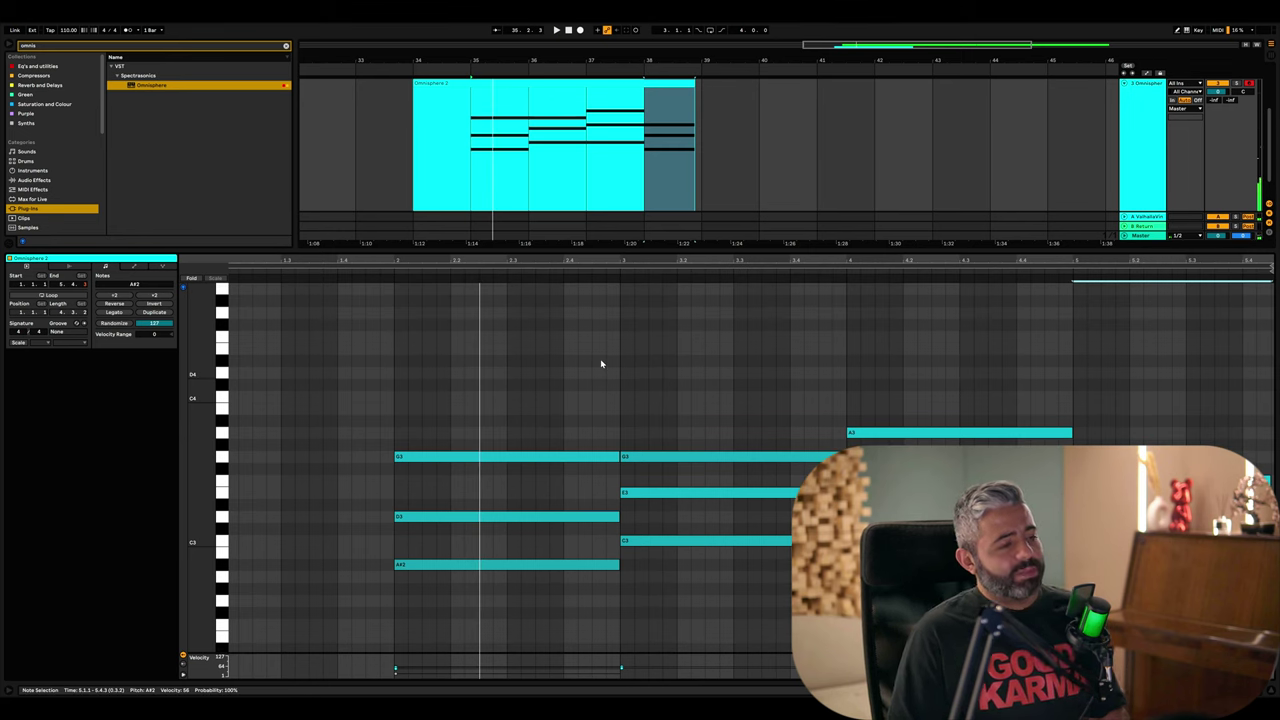
# - Raise the first chord's D3 to D4, above the melody's A#3, and play it against the melody
pyautogui.scroll(1, 600, 363)
pyautogui.scroll(3, 601, 357)
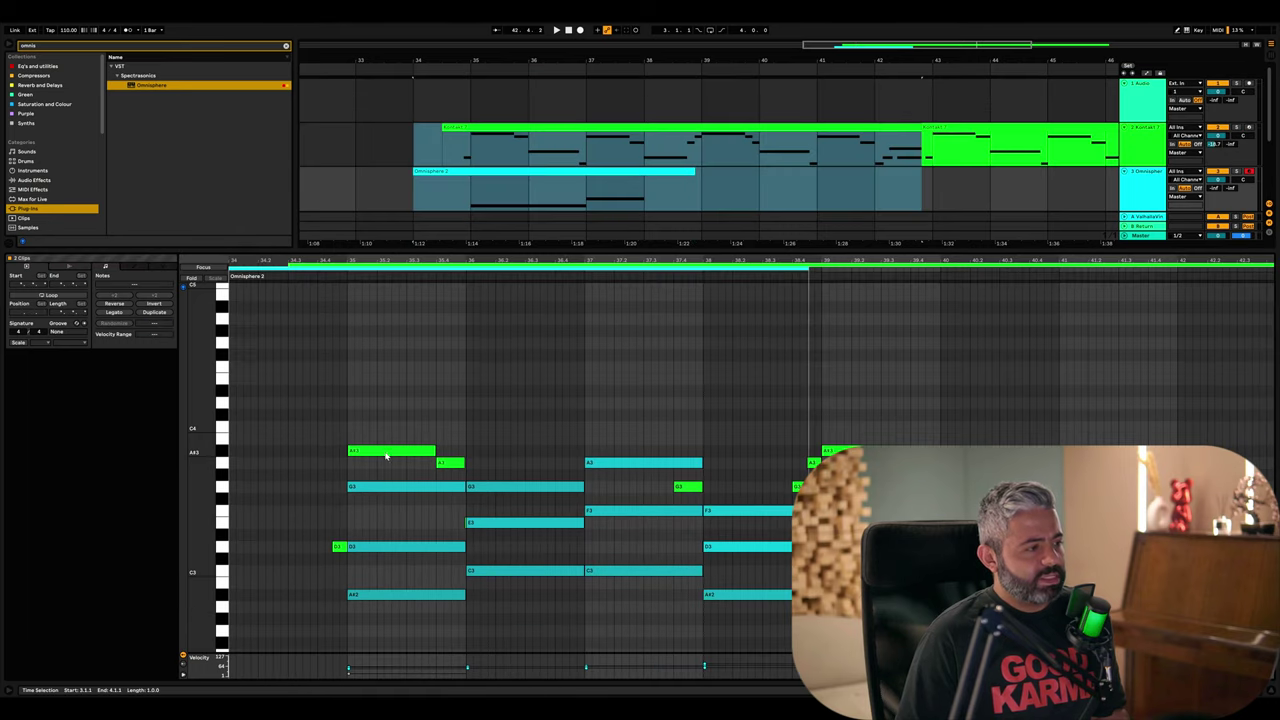
pyautogui.click(385, 455)
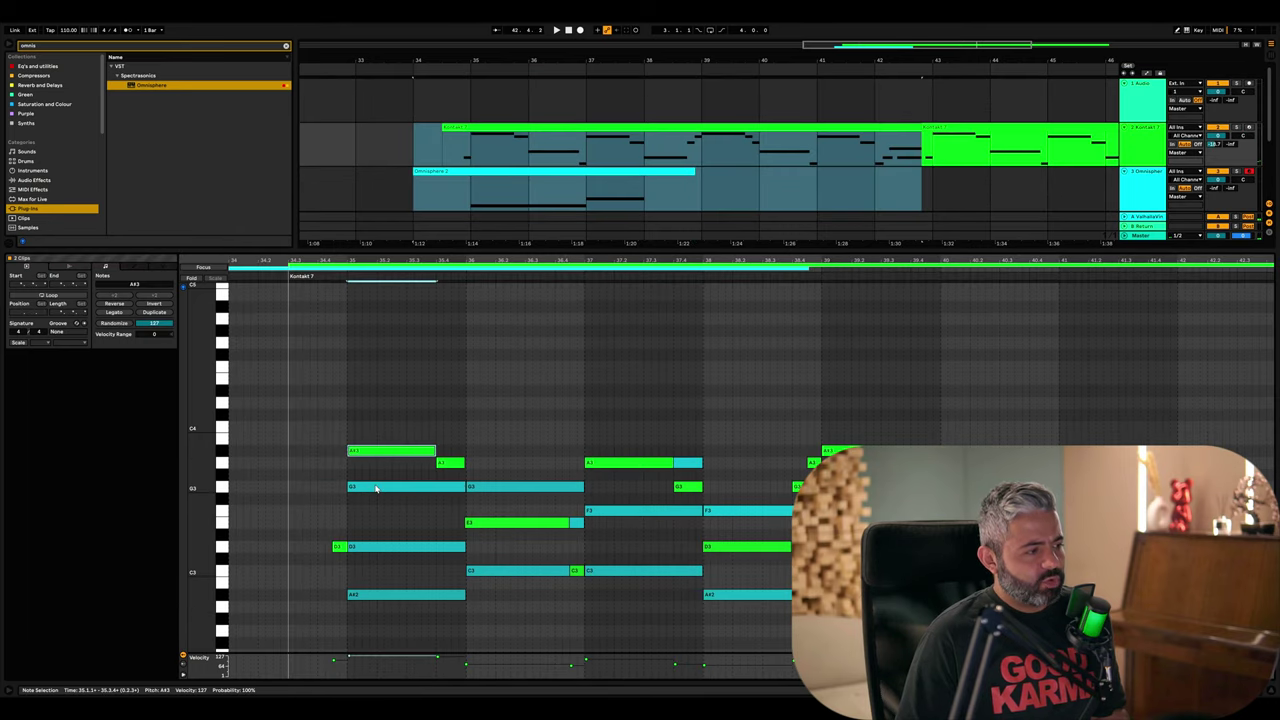
pyautogui.click(385, 548)
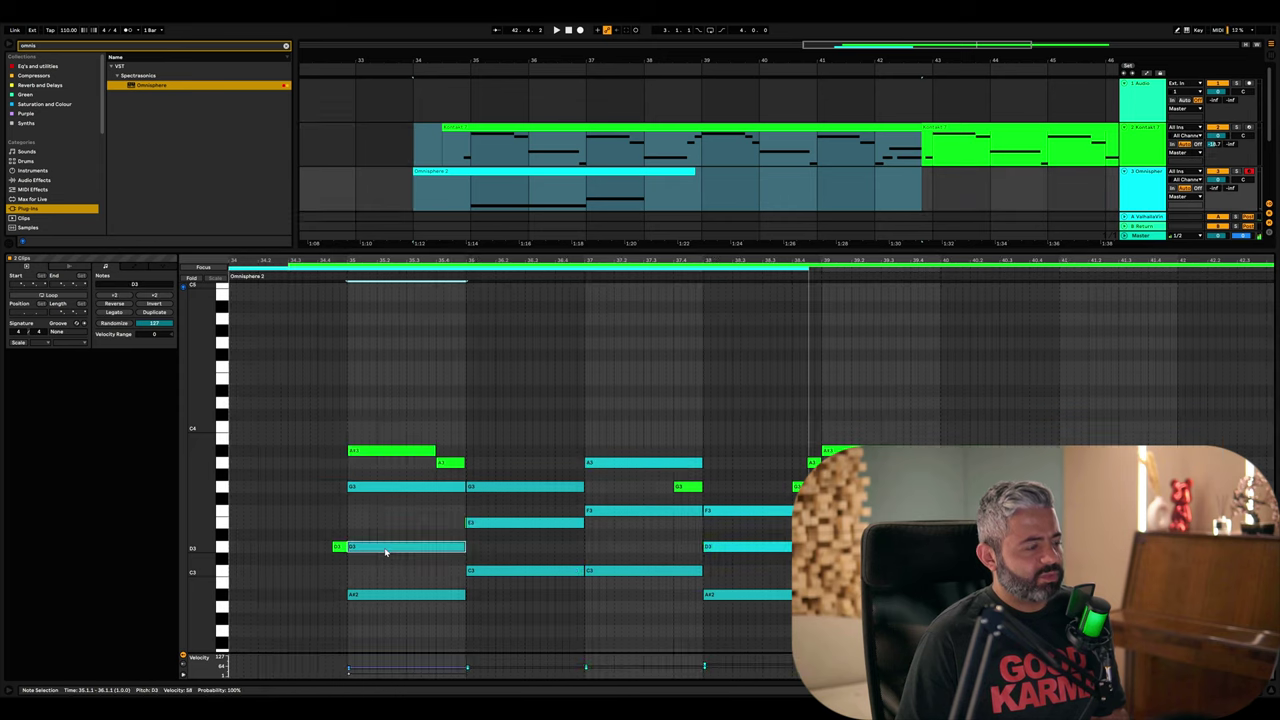
pyautogui.hotkey('shift', 'Up')
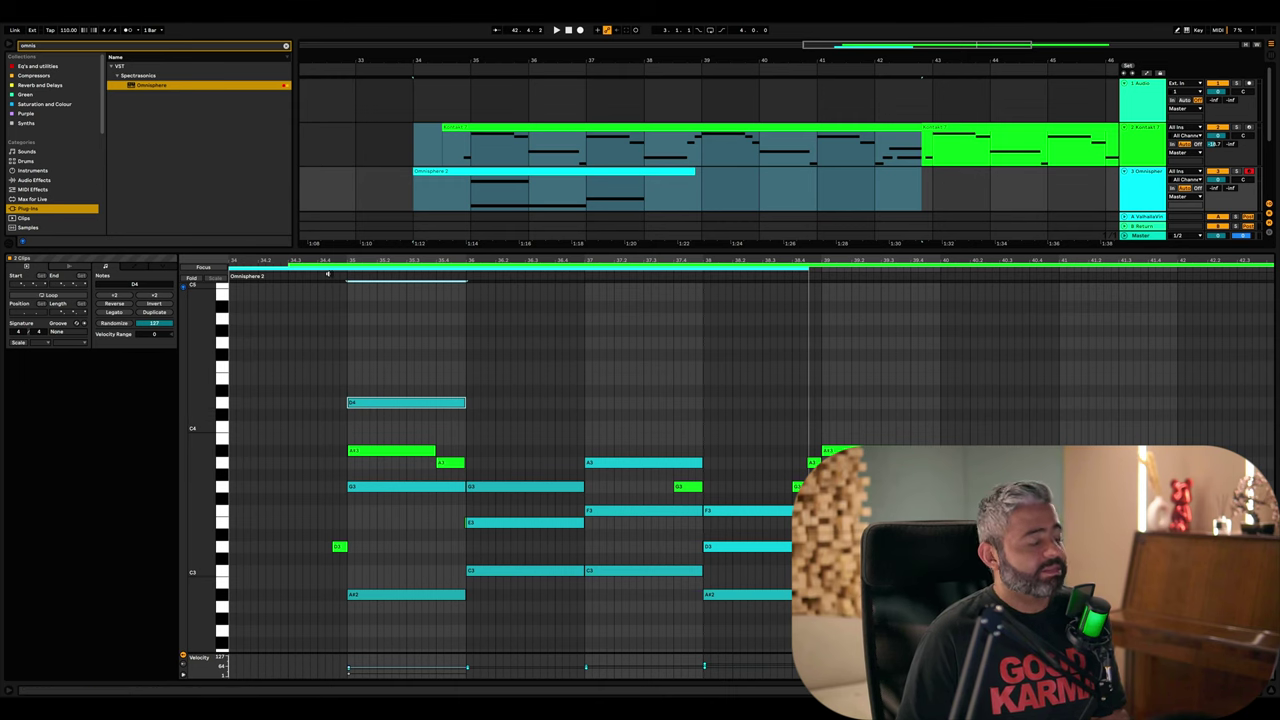
pyautogui.click(368, 453)
pyautogui.click(337, 286)
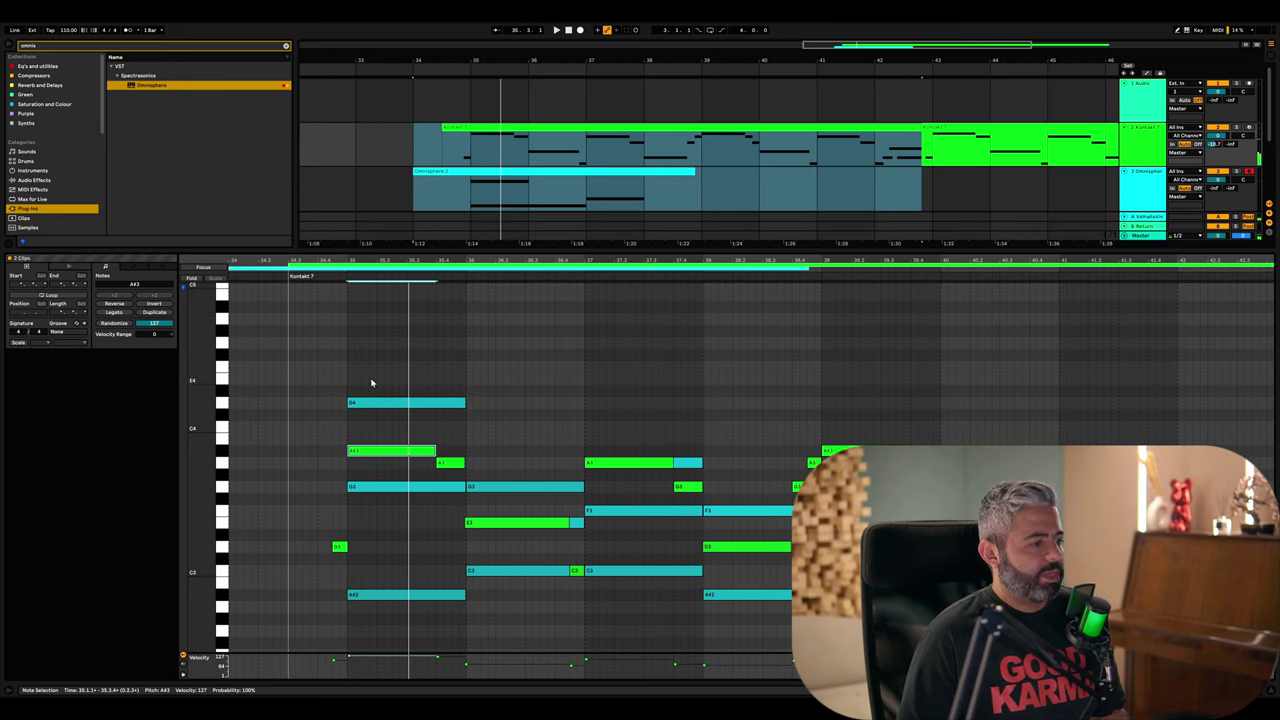
# - Set the first chord's G3 velocity to 96 and play the chord with the melody
pyautogui.click(375, 402)
pyautogui.moveTo(349, 668); pyautogui.dragTo(349, 661)
pyautogui.click(319, 272)
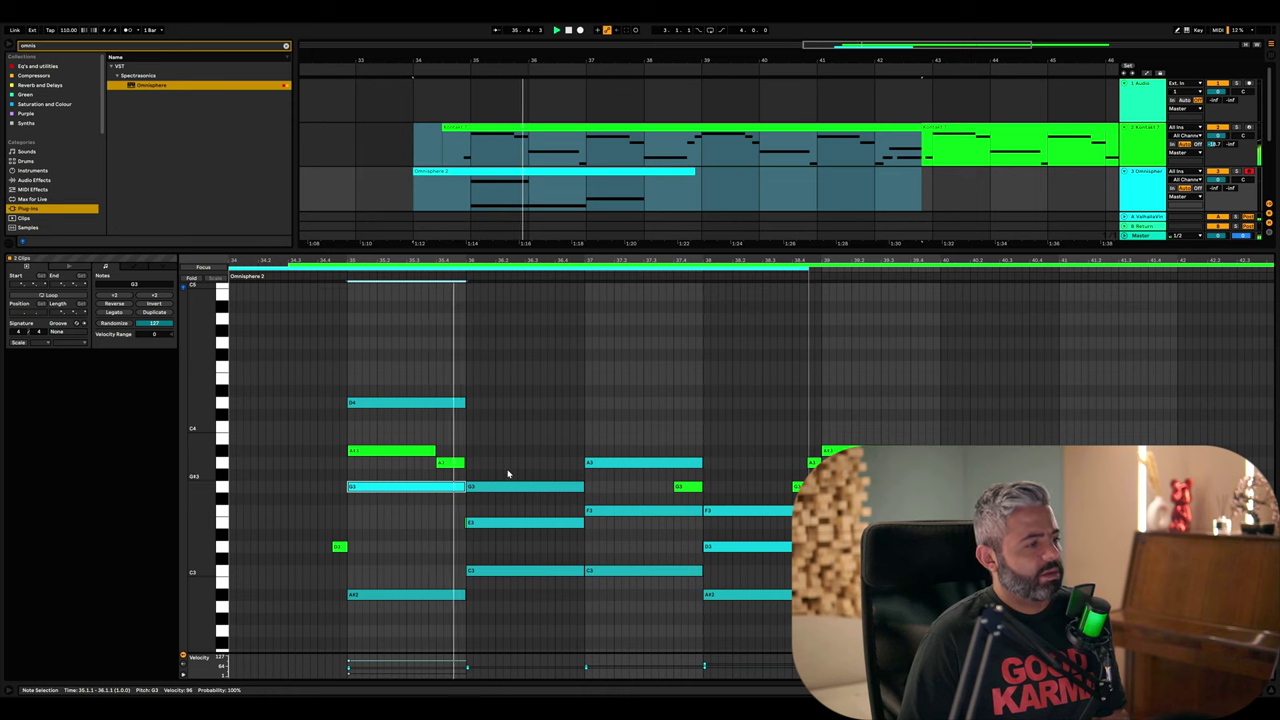
# - Raise the second chord's C3 to C4 with a velocity of 103 and play it with the melody
pyautogui.click(493, 525)
pyautogui.click(305, 272)
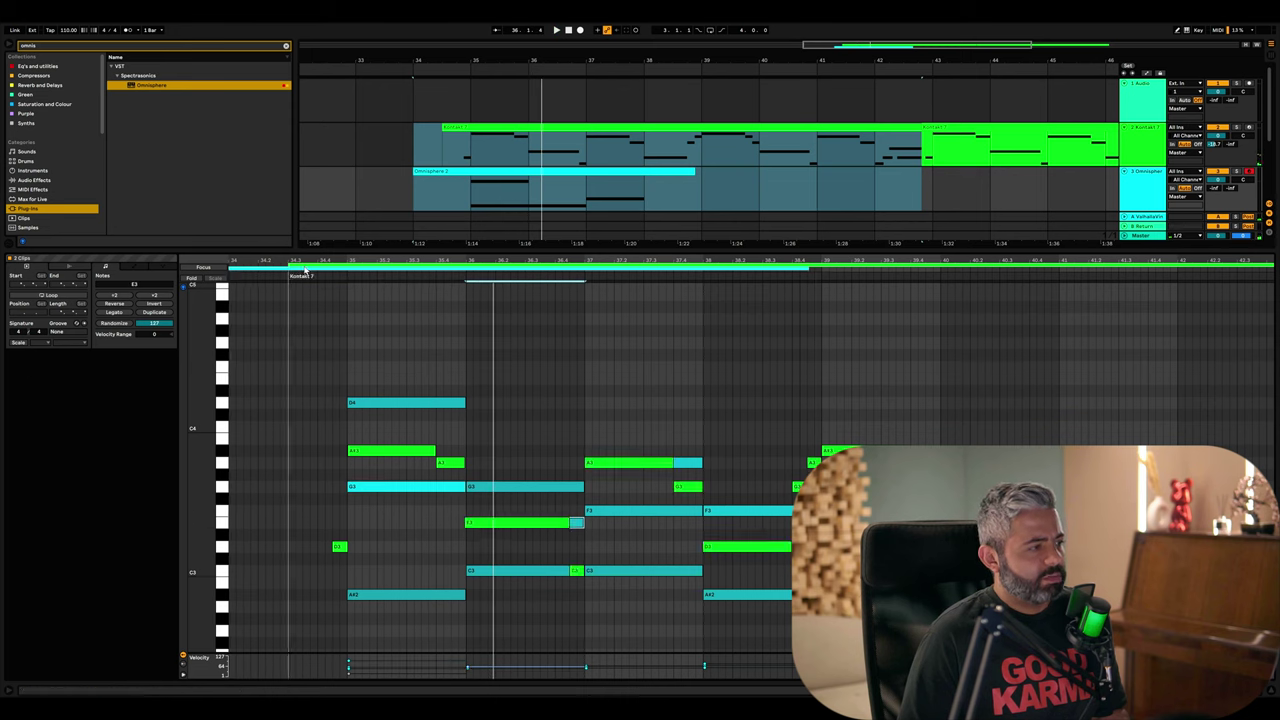
pyautogui.click(493, 574)
pyautogui.hotkey('shift', 'Up')
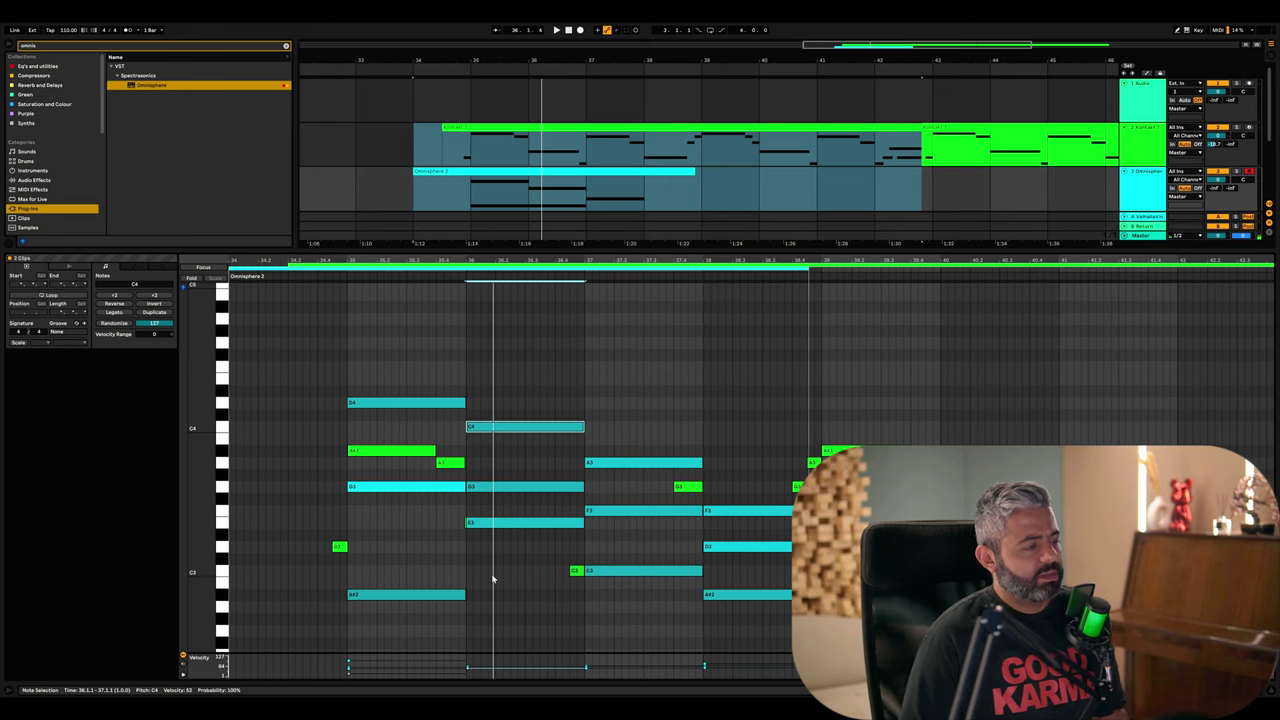
pyautogui.press('space')
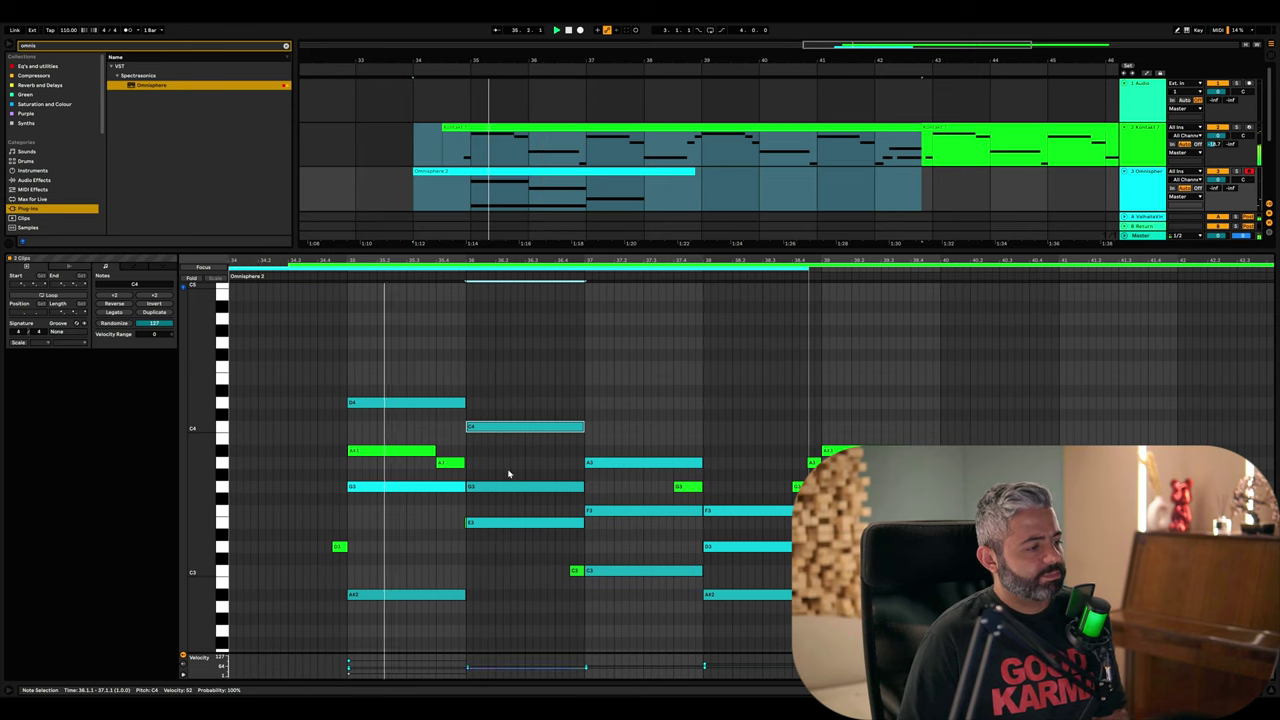
pyautogui.moveTo(500, 673); pyautogui.dragTo(500, 660)
pyautogui.click(336, 273)
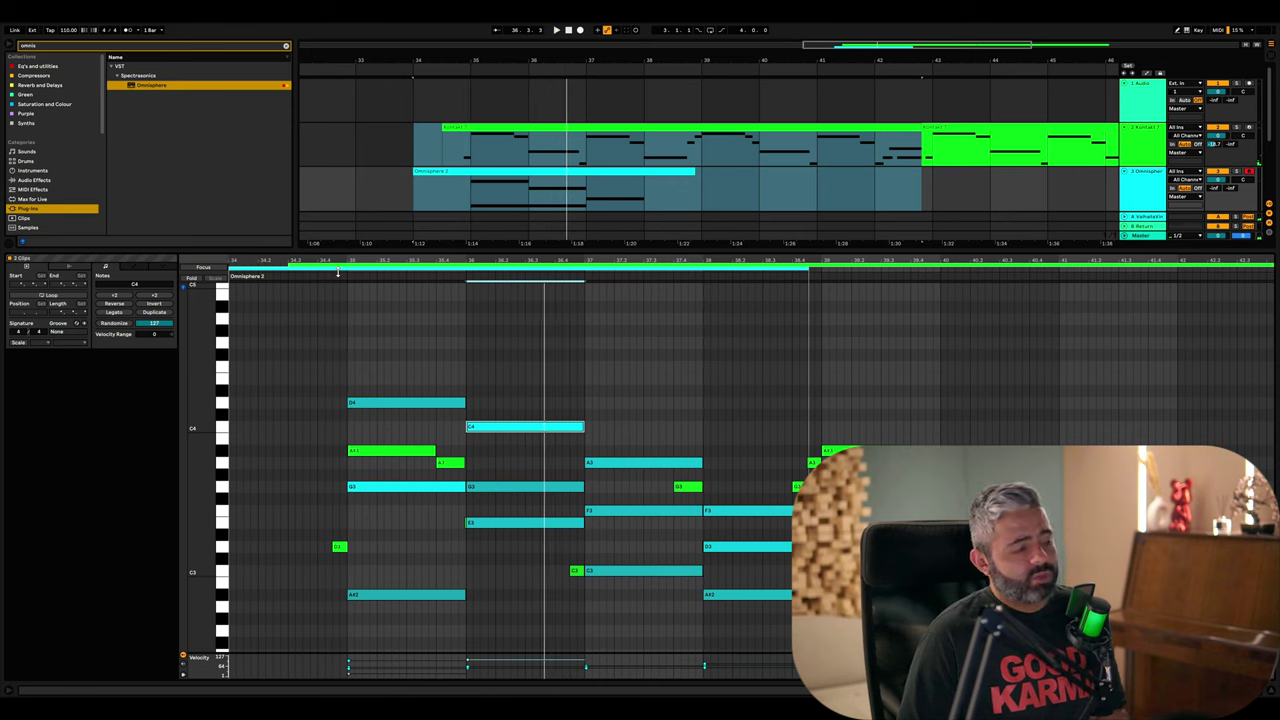
# - Return the second chord's C4 and the first chord's D4 to C3 and D3
pyautogui.click(373, 403)
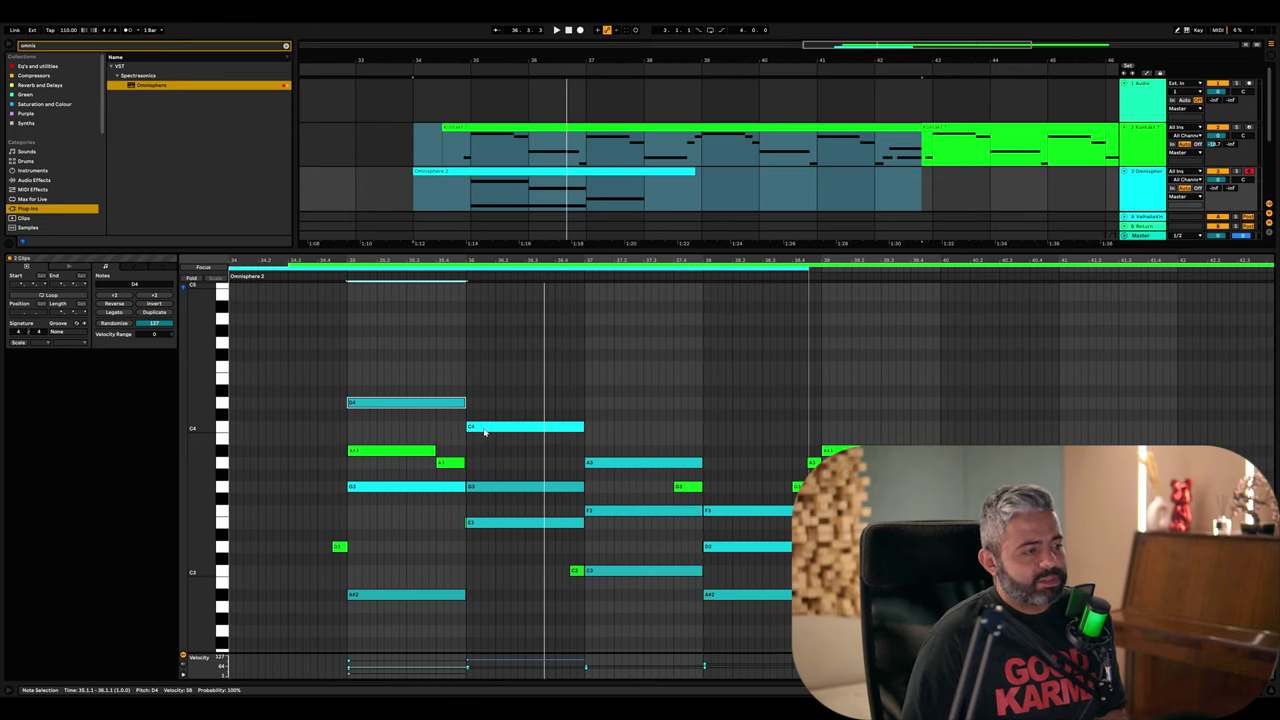
pyautogui.click(481, 430)
pyautogui.hotkey('shift', 'Down')
pyautogui.click(410, 403)
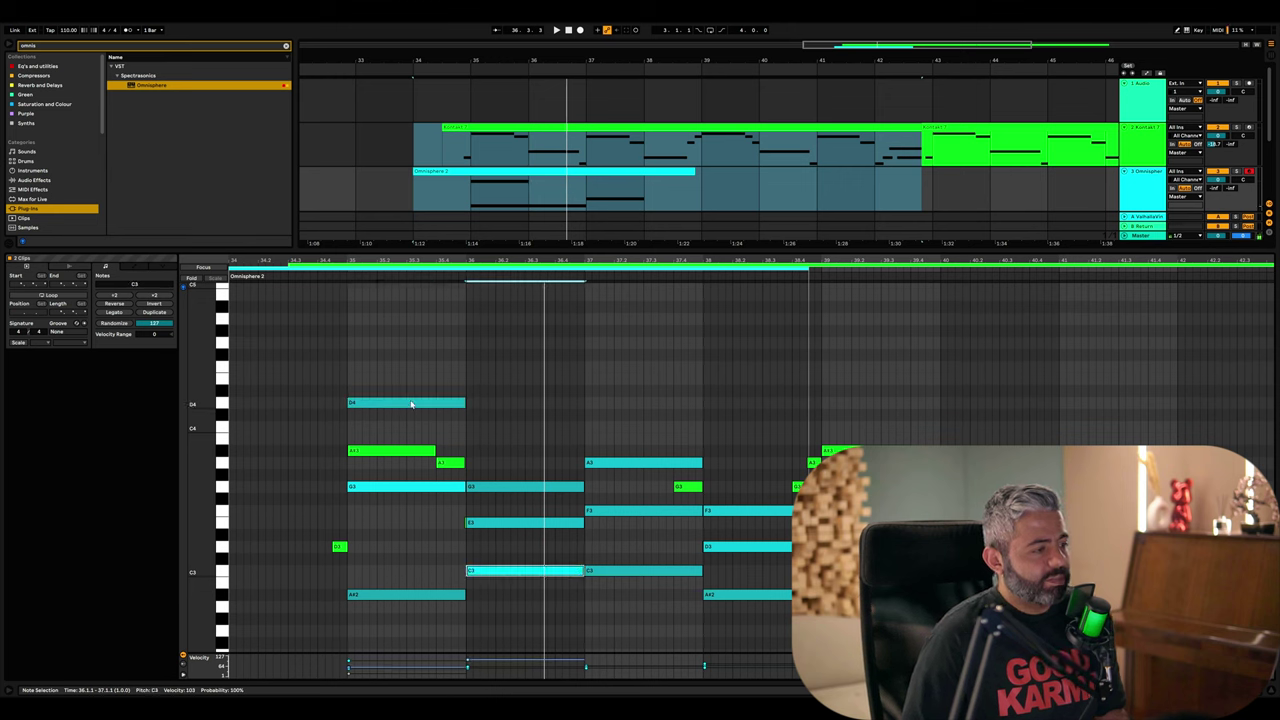
pyautogui.hotkey('shift', 'Down')
# - Lower the velocities of the second chord's C3 and the first chord's G3, and play the progression in an enlarged note editor
pyautogui.click(511, 570)
pyautogui.keyDown('shift'); pyautogui.click(406, 485); pyautogui.keyUp('shift')
pyautogui.moveTo(505, 661); pyautogui.dragTo(505, 673)
pyautogui.click(491, 622)
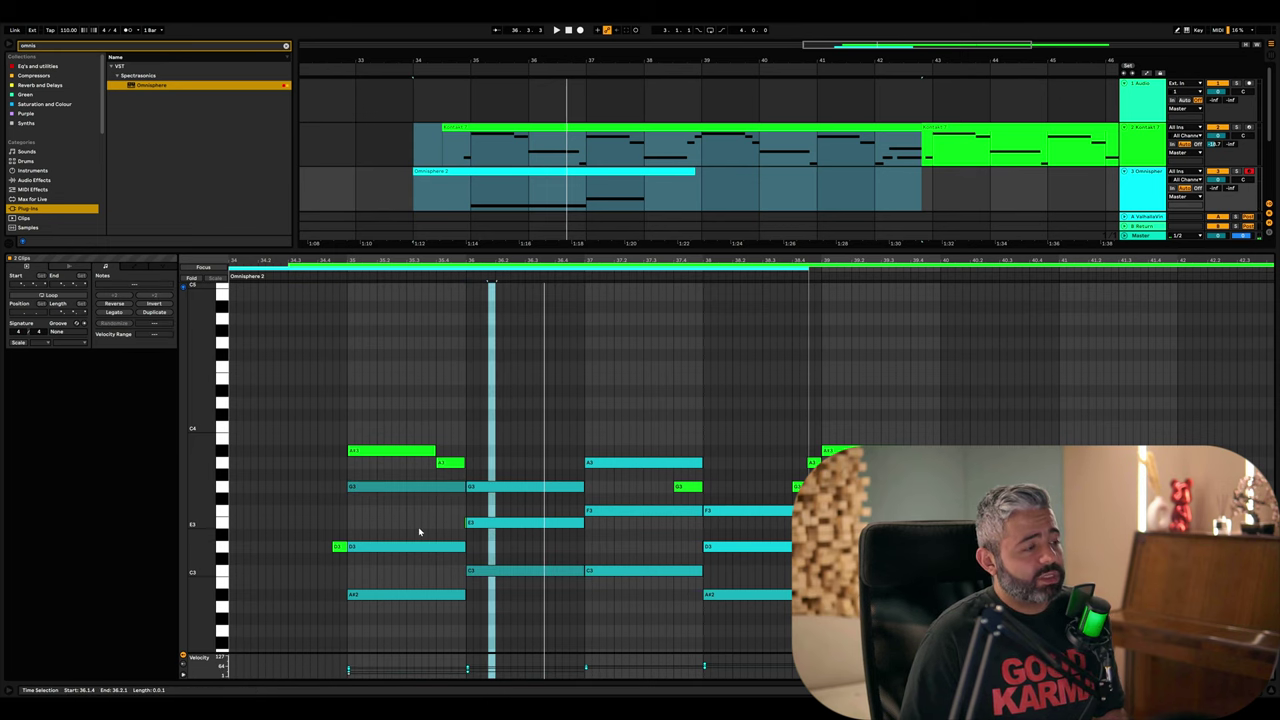
pyautogui.moveTo(577, 243); pyautogui.dragTo(584, 209)
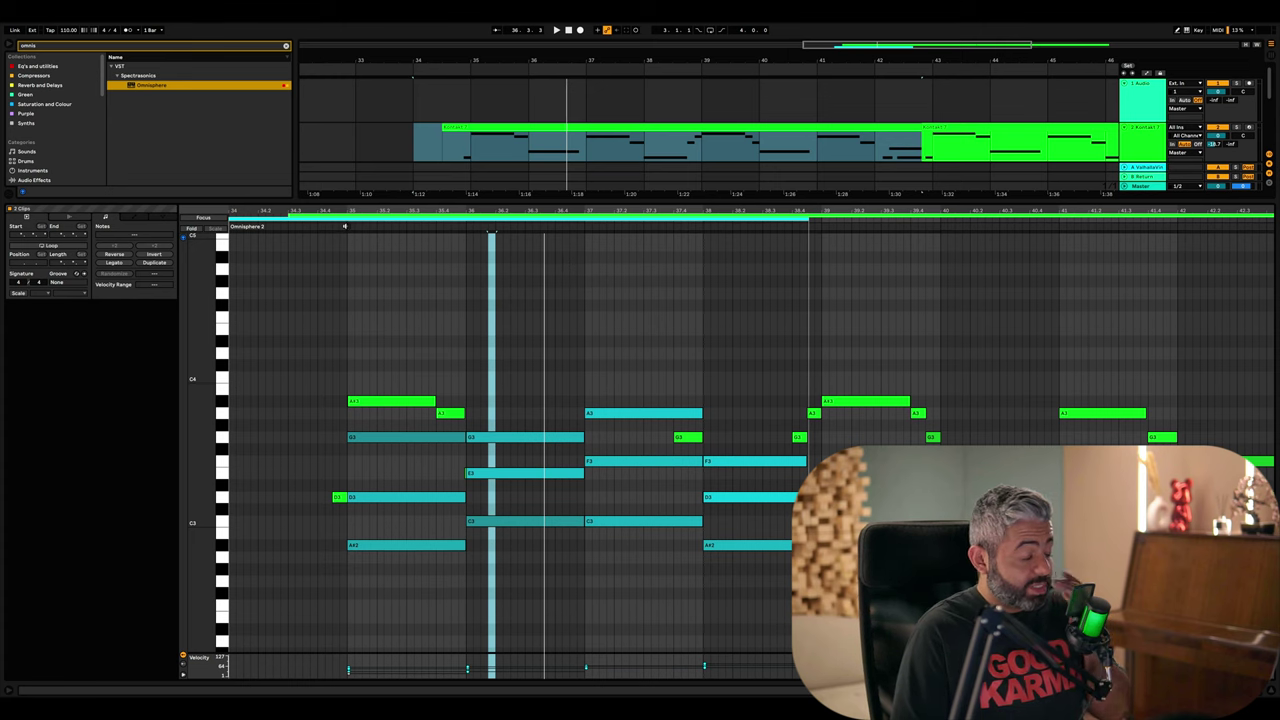
pyautogui.press('space')
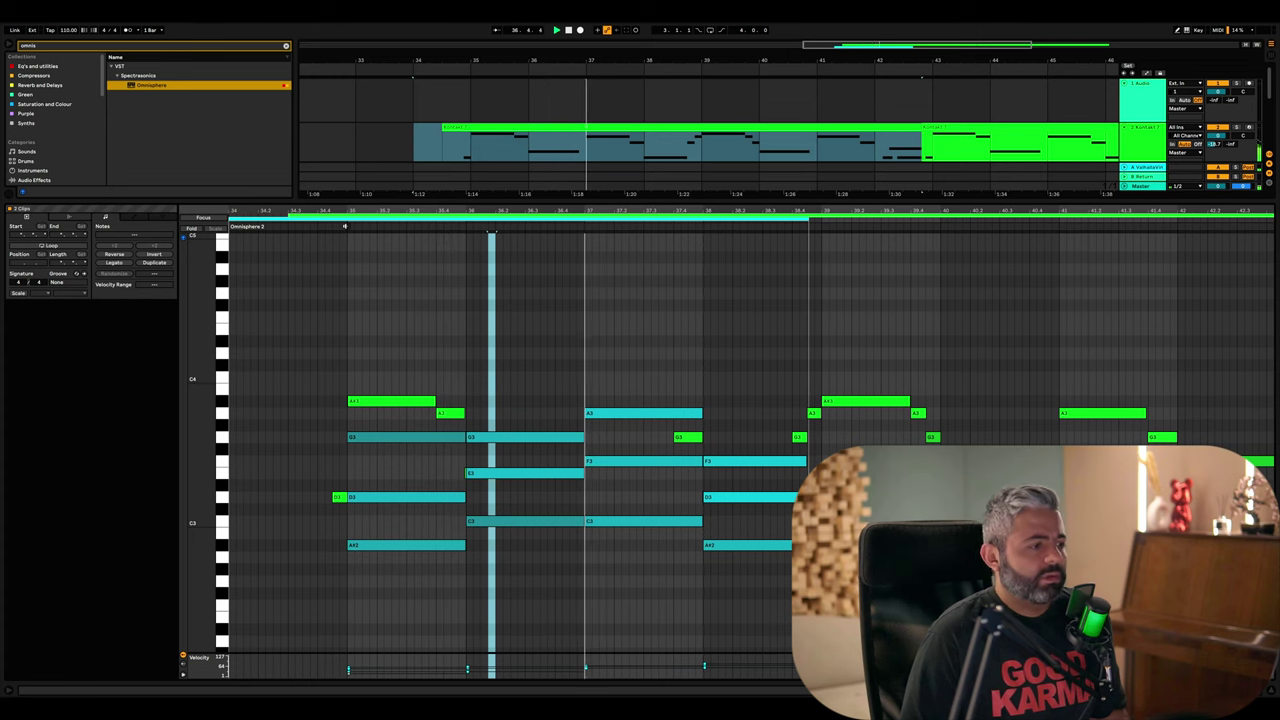
# - Lower the velocities of the third chord's A3 to 42 and the second chord's G3 in an enlarged velocity lane
pyautogui.click(628, 418)
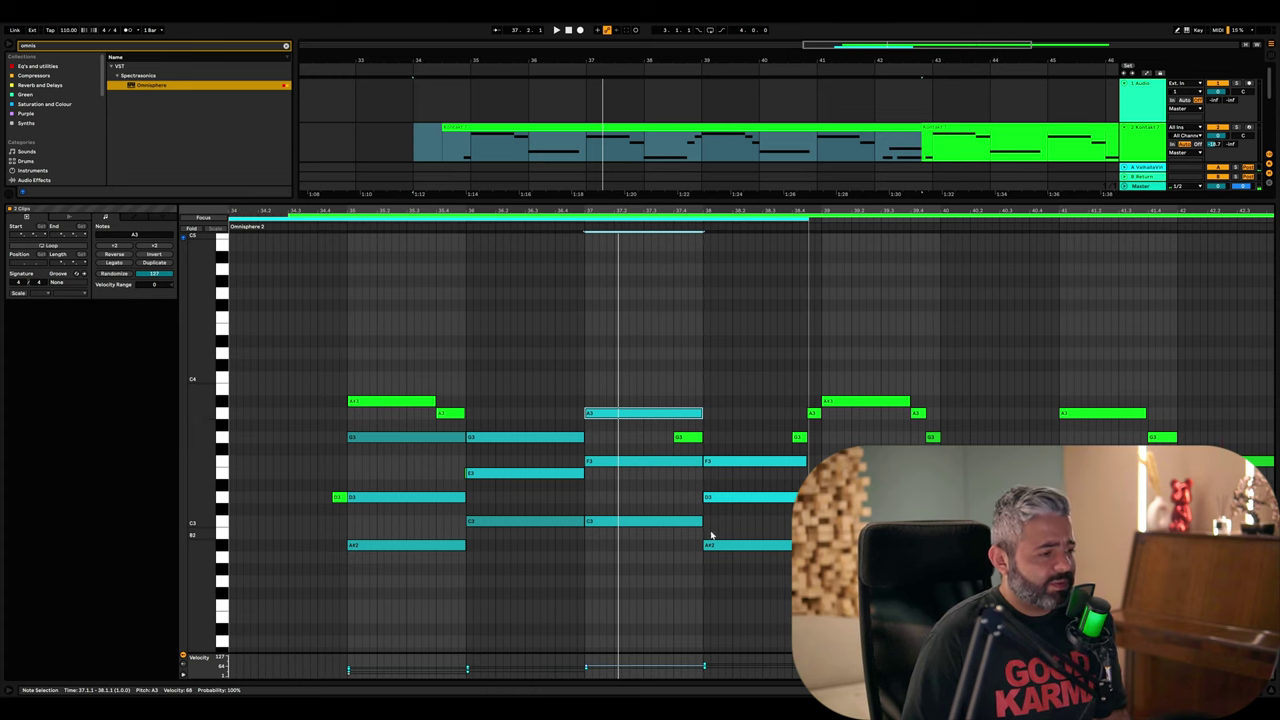
pyautogui.moveTo(655, 652)
pyautogui.mouseDown()
pyautogui.moveTo(653, 609)
pyautogui.moveTo(651, 655)
pyautogui.mouseUp()
pyautogui.click(504, 440)
pyautogui.moveTo(522, 651); pyautogui.dragTo(522, 661)
# - Slightly lower the first chord's D3 velocity and play the progression from the first chord
pyautogui.click(414, 441)
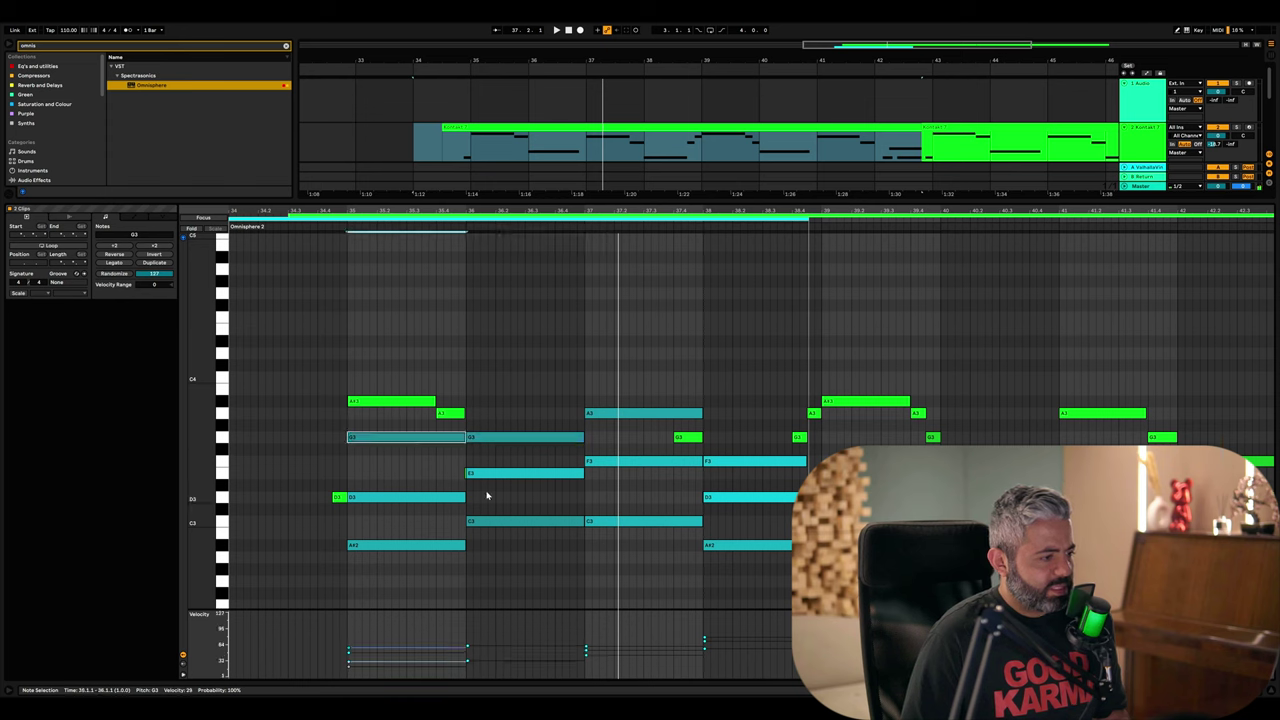
pyautogui.moveTo(423, 654); pyautogui.dragTo(423, 665)
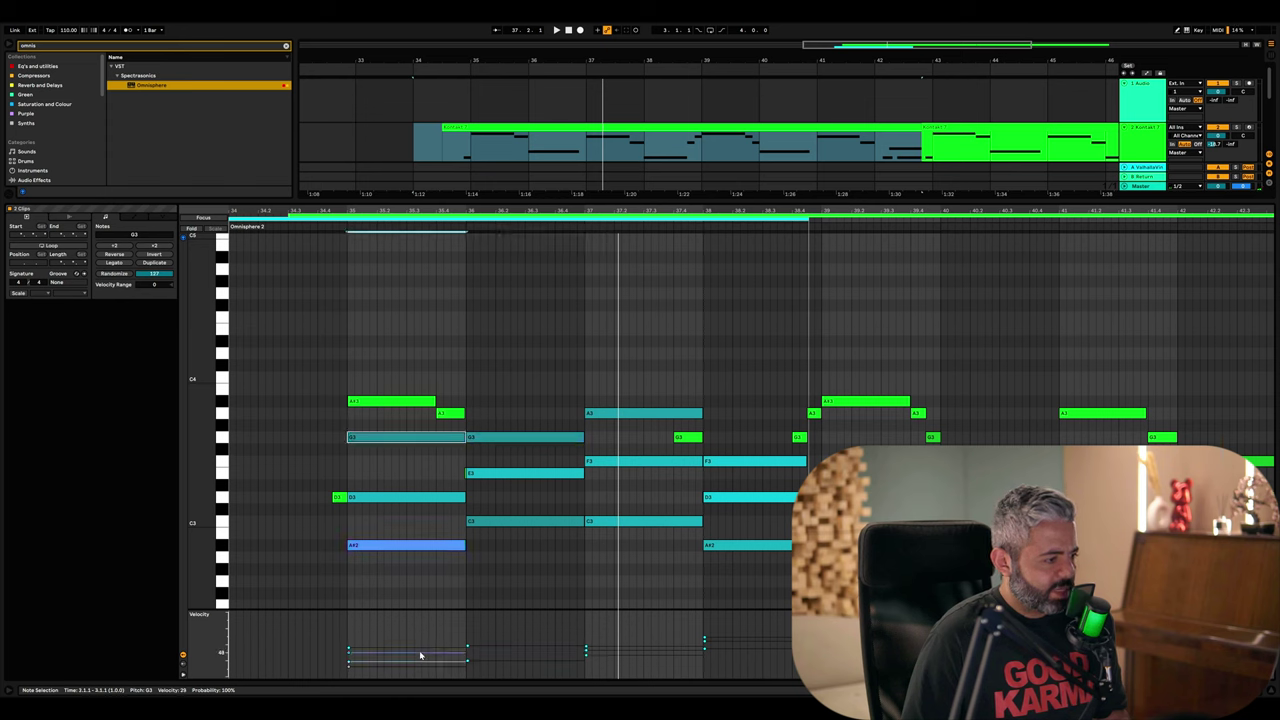
pyautogui.click(419, 650)
pyautogui.moveTo(419, 650); pyautogui.dragTo(419, 651)
pyautogui.click(336, 224)
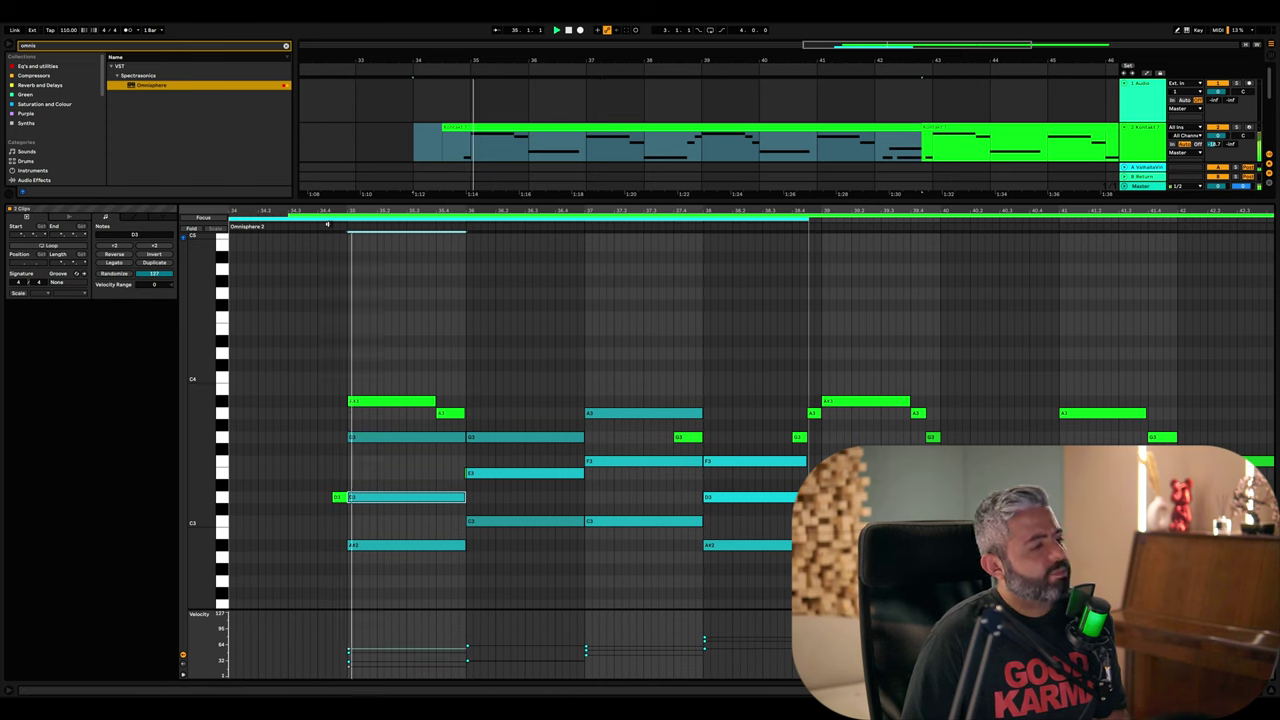
# - Drop the third chord's A3 to A2, undoing the first attempt that also moved the overlapping melody notes
pyautogui.click(525, 309)
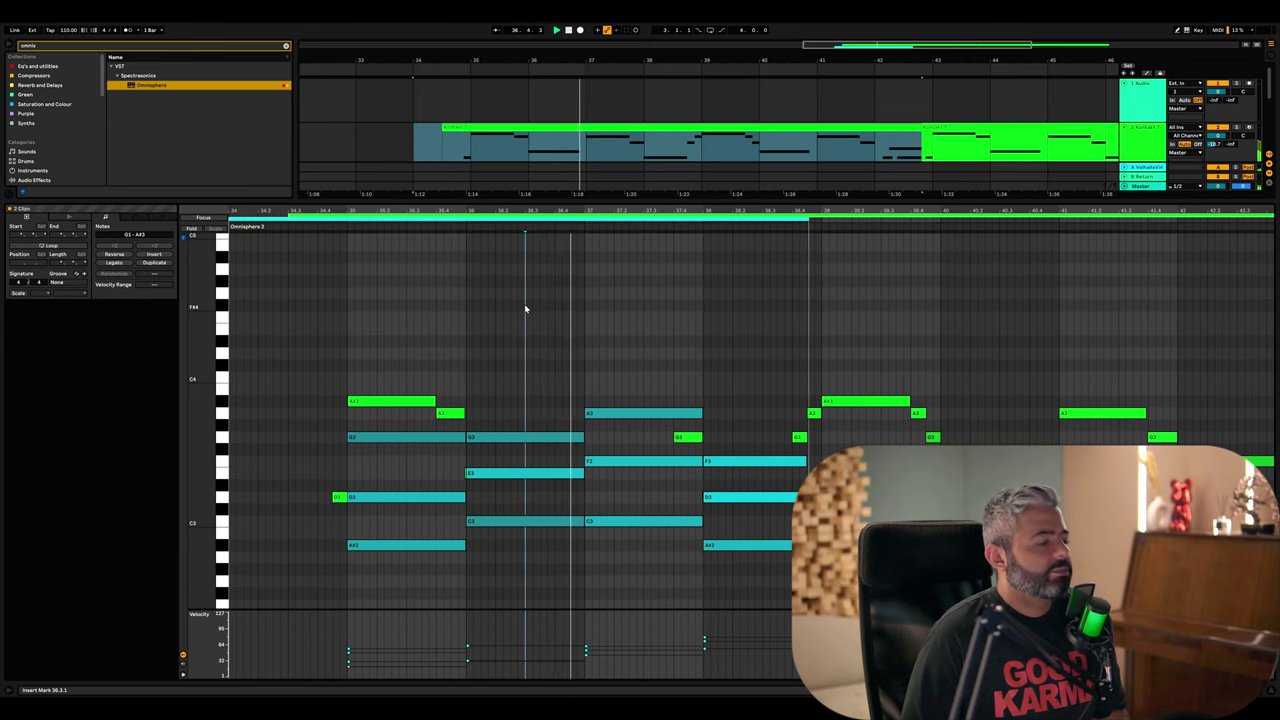
pyautogui.click(647, 414)
pyautogui.hotkey('shift', 'Down')
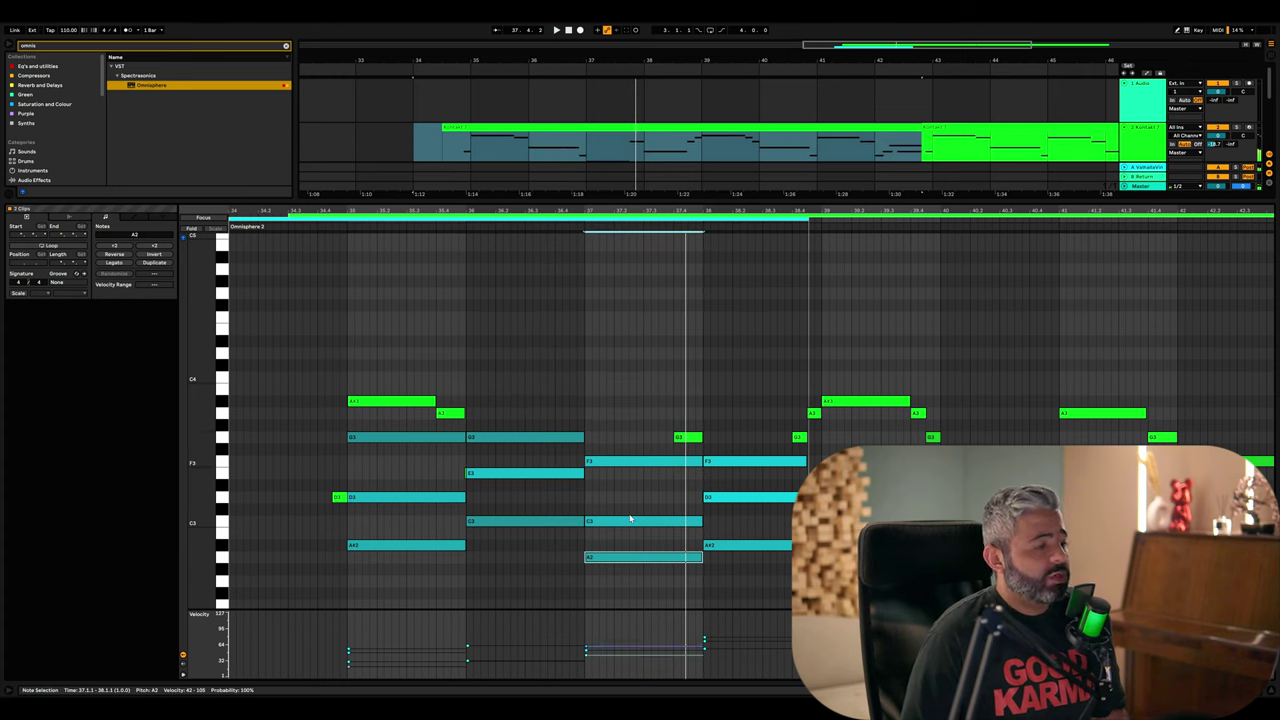
pyautogui.hotkey('ctrl', 'z')
pyautogui.click(607, 431)
pyautogui.click(610, 416)
pyautogui.hotkey('shift', 'Down')
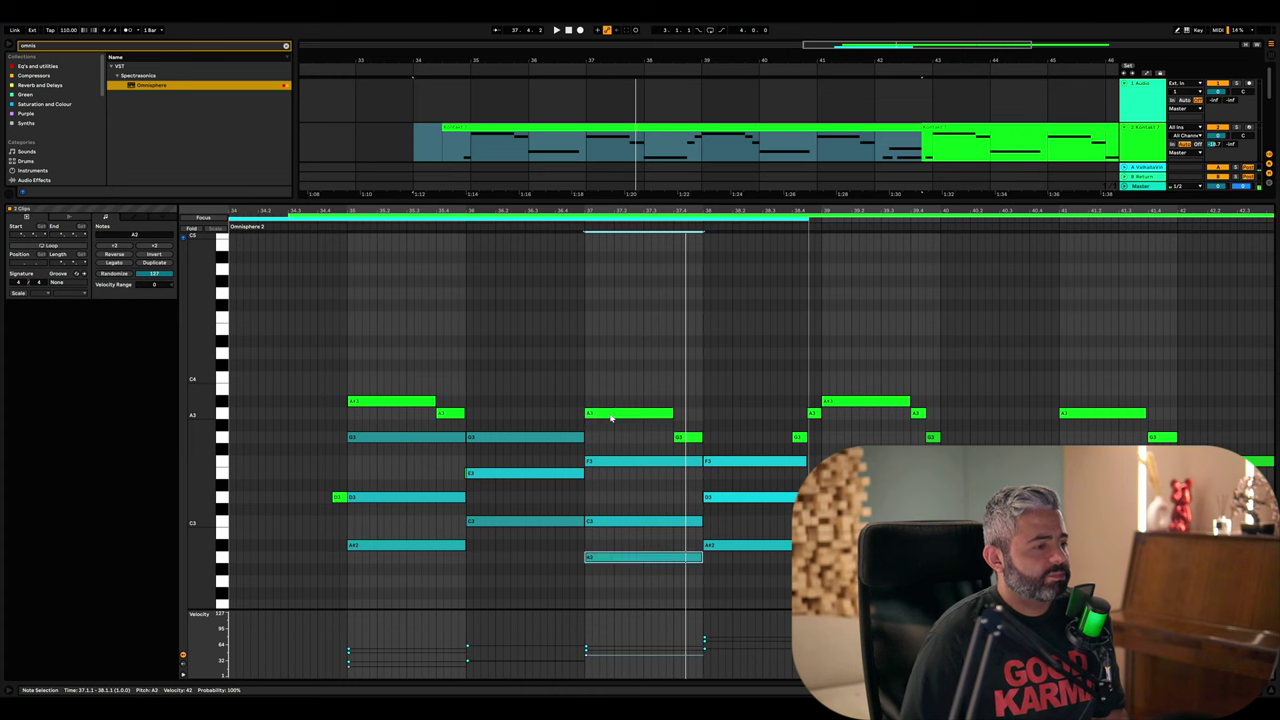
# - Try the third chord's C3 an octave higher at C4 and bring it back to C3
pyautogui.click(620, 521)
pyautogui.hotkey('shift', 'Up')
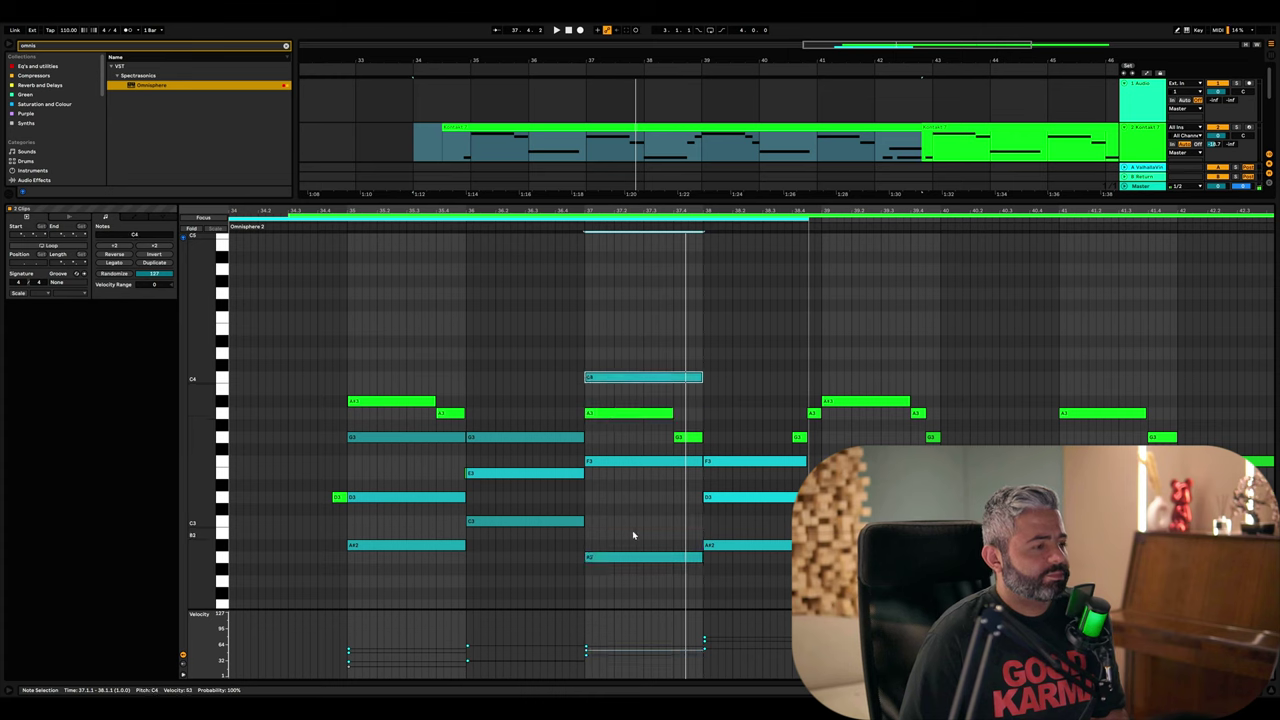
pyautogui.hotkey('shift', 'Down')
# - Play into the third chord and trim its C3 to end at the bar line
pyautogui.click(549, 226)
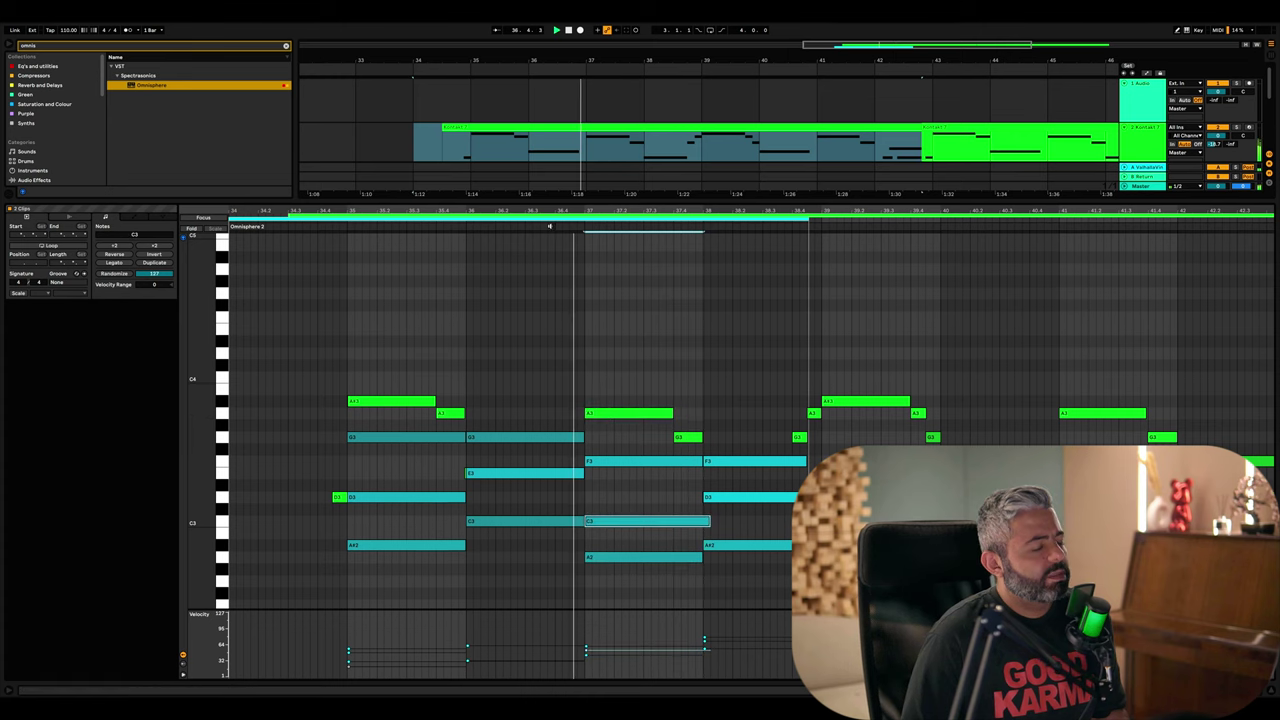
pyautogui.click(697, 489)
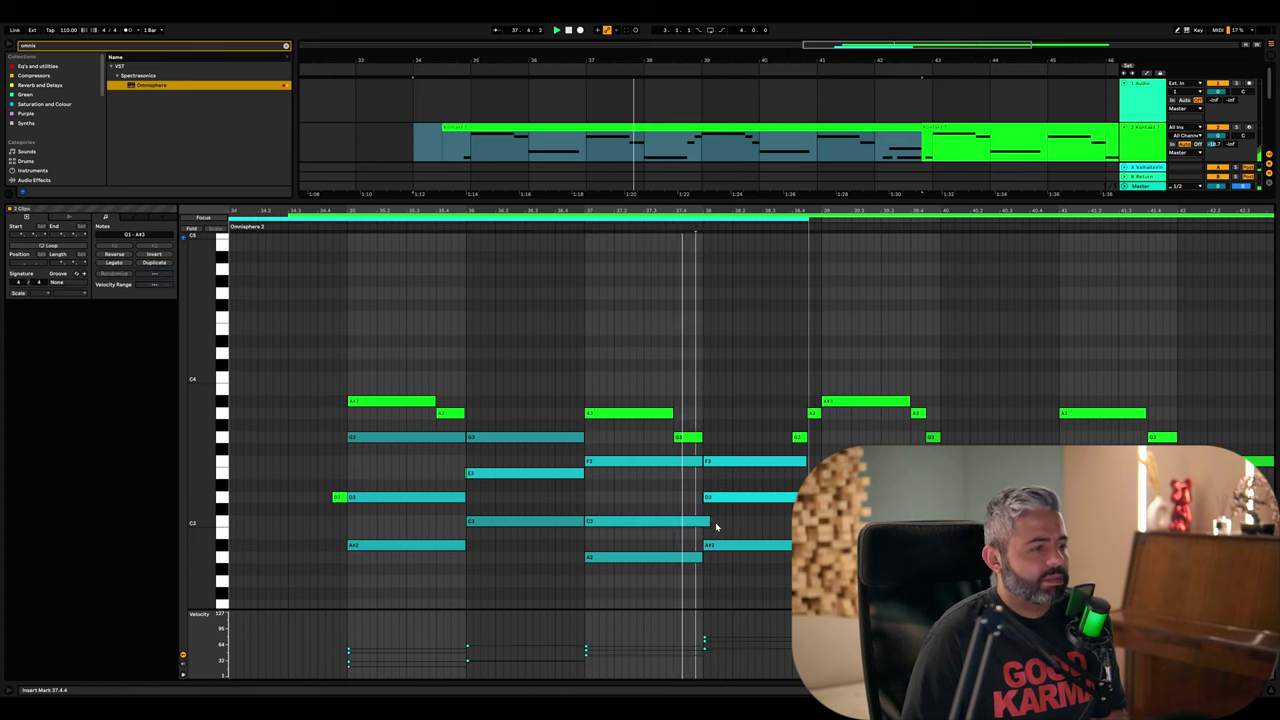
pyautogui.click(695, 521)
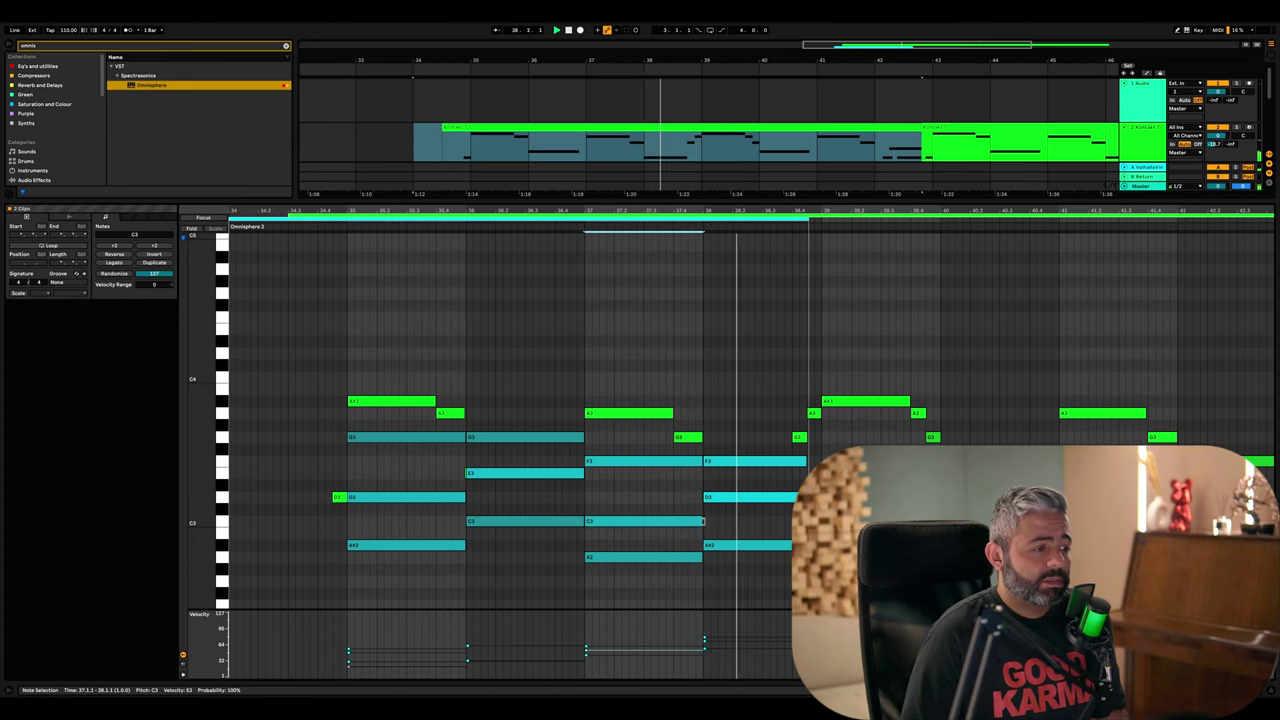
# - Play the progression from the first chord and move the third chord's A2 back up to A3
pyautogui.click(340, 225)
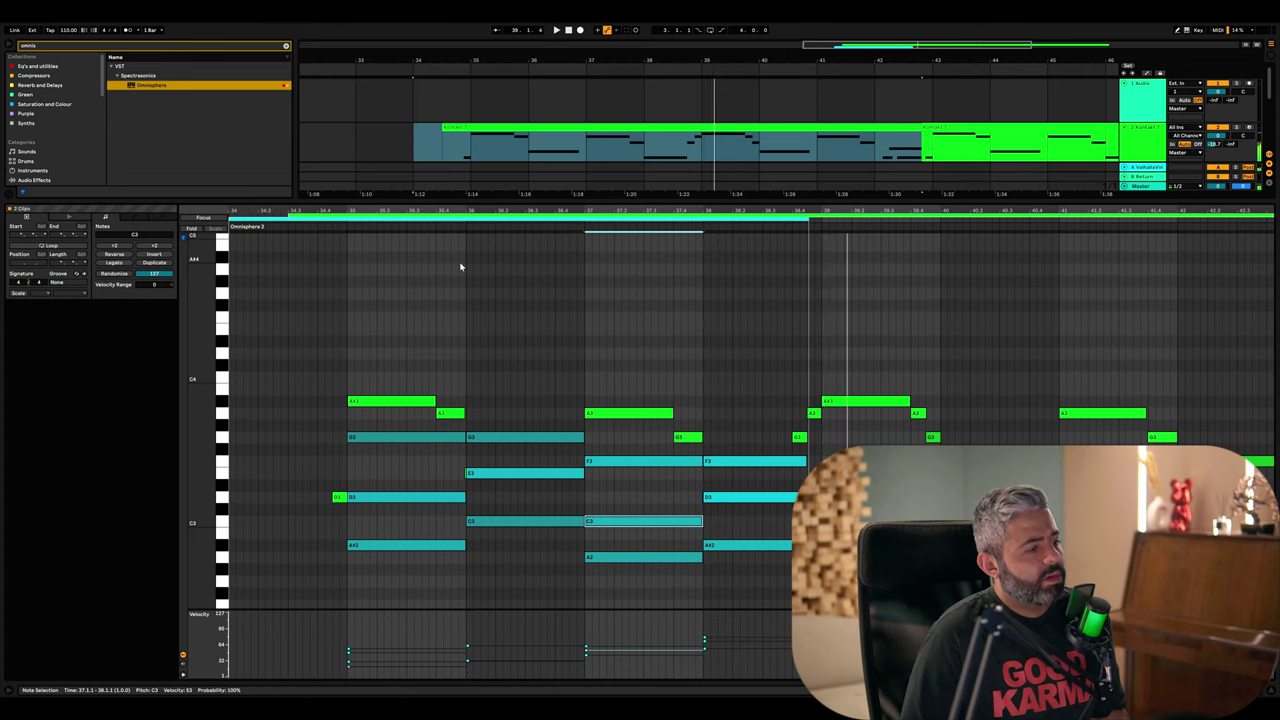
pyautogui.click(634, 557)
pyautogui.hotkey('shift', 'Up')
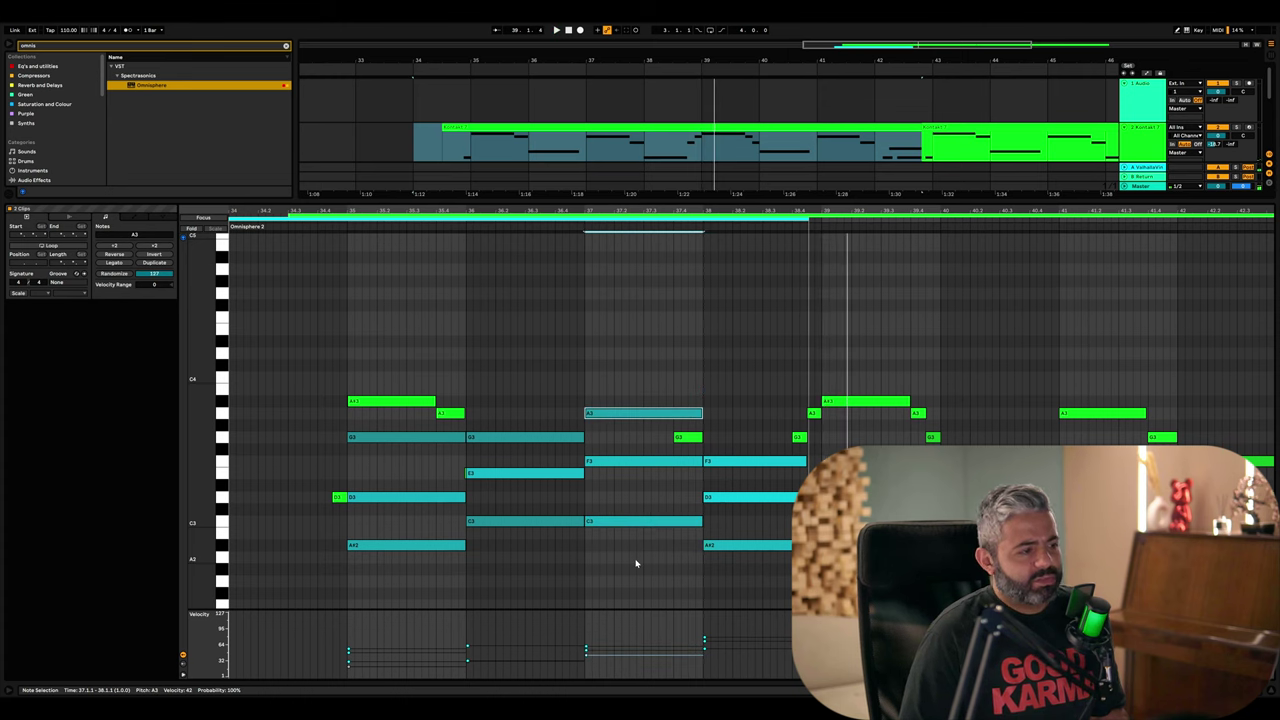
# - Select the fourth chord's A#2 and play back the transition from the third chord into the fourth
pyautogui.press('space')
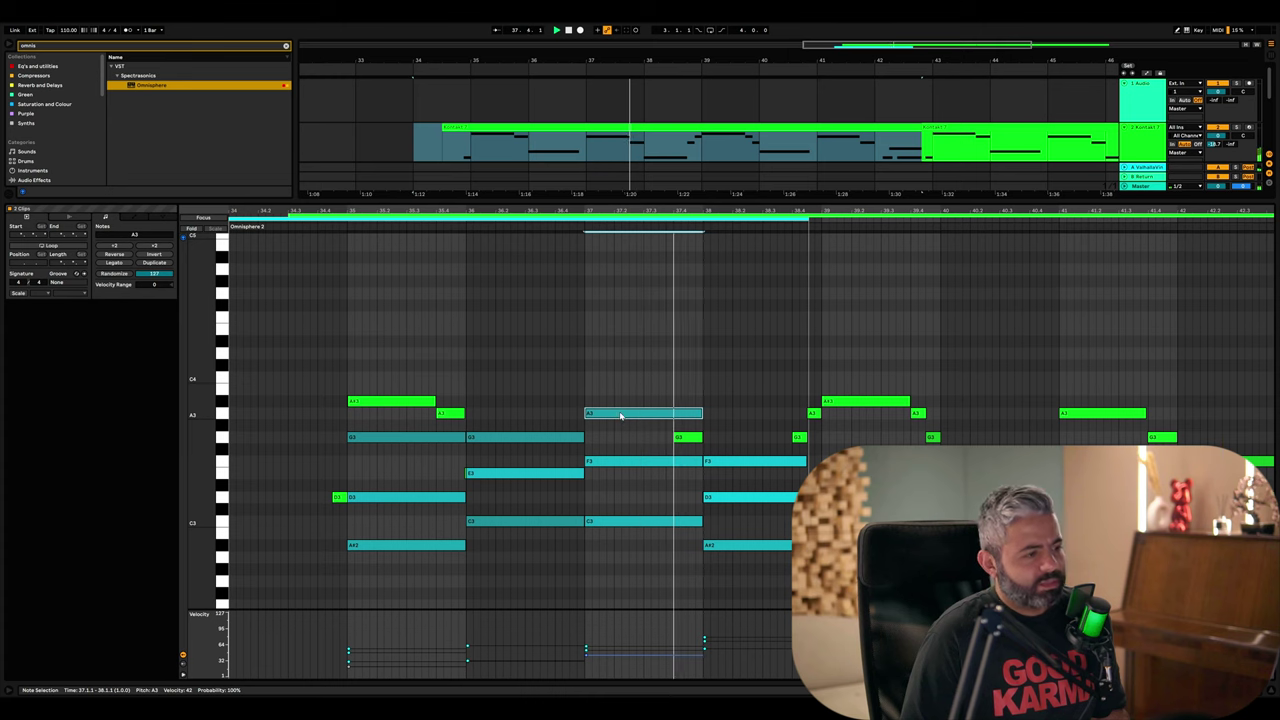
pyautogui.click(727, 545)
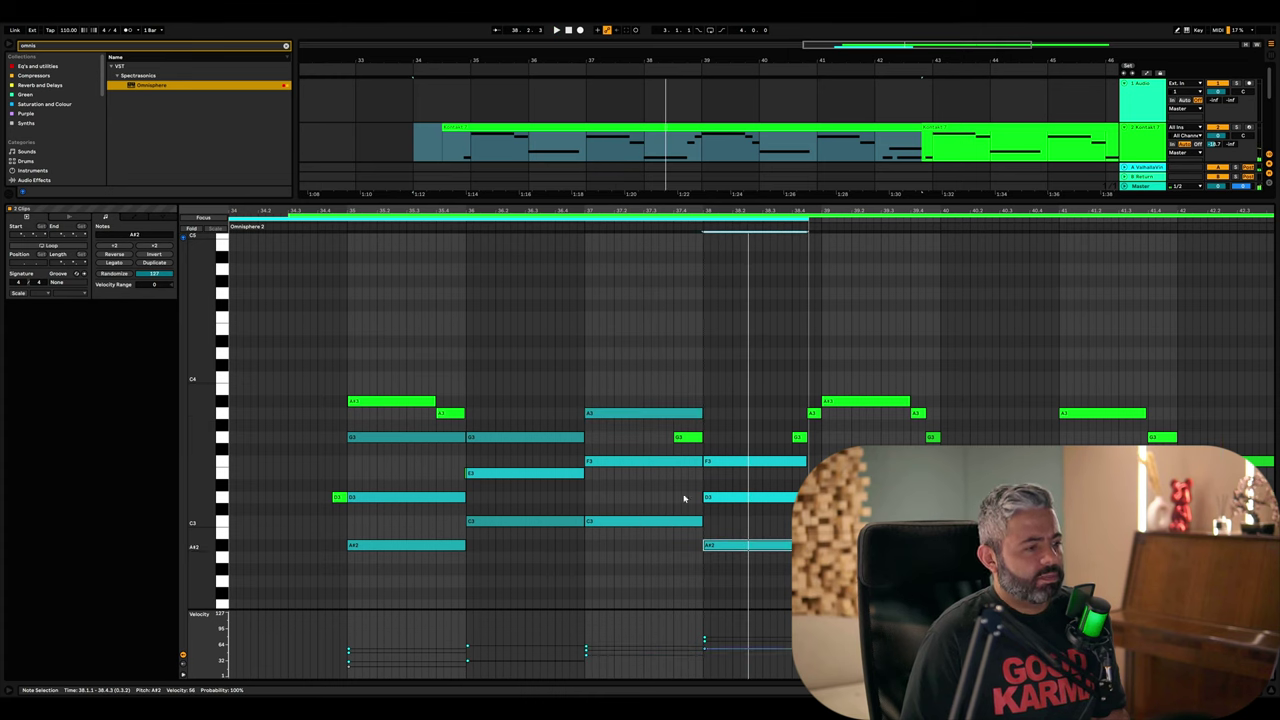
pyautogui.click(575, 228)
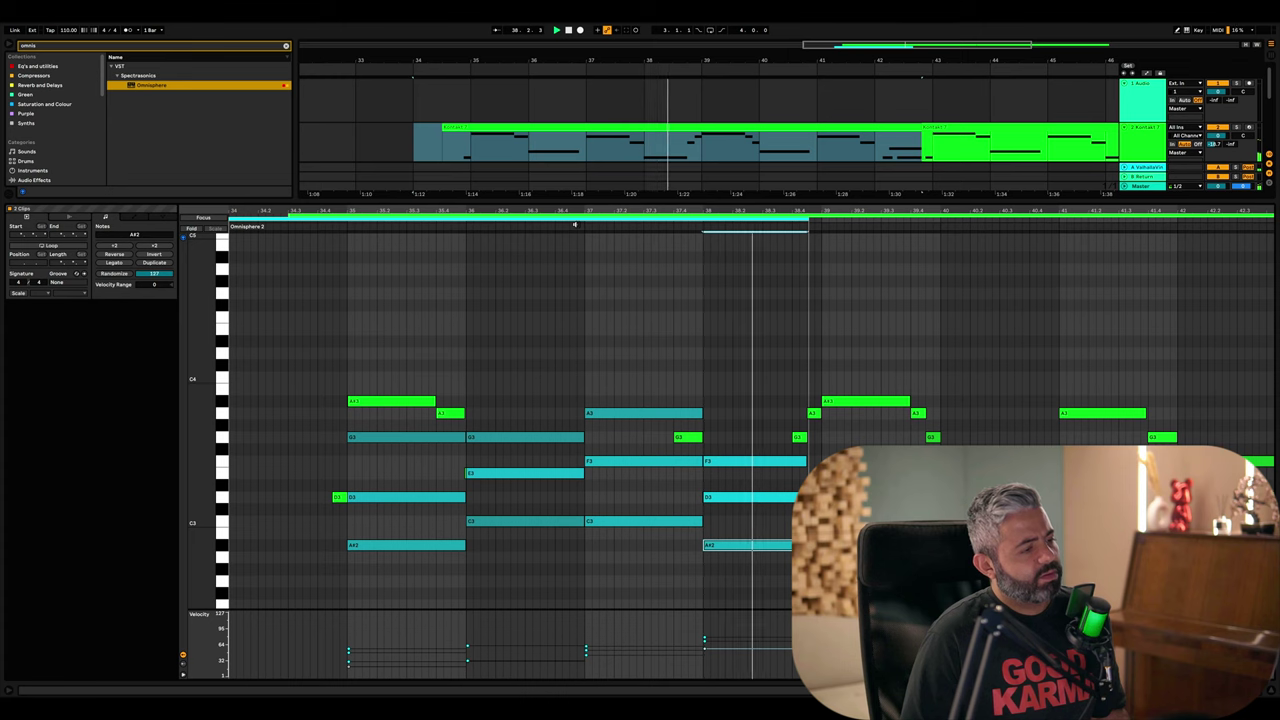
# - Copy the first chord's G3 two octaves down to G1 as a bass note and play from the first chord
pyautogui.scroll(-3, 657, 380)
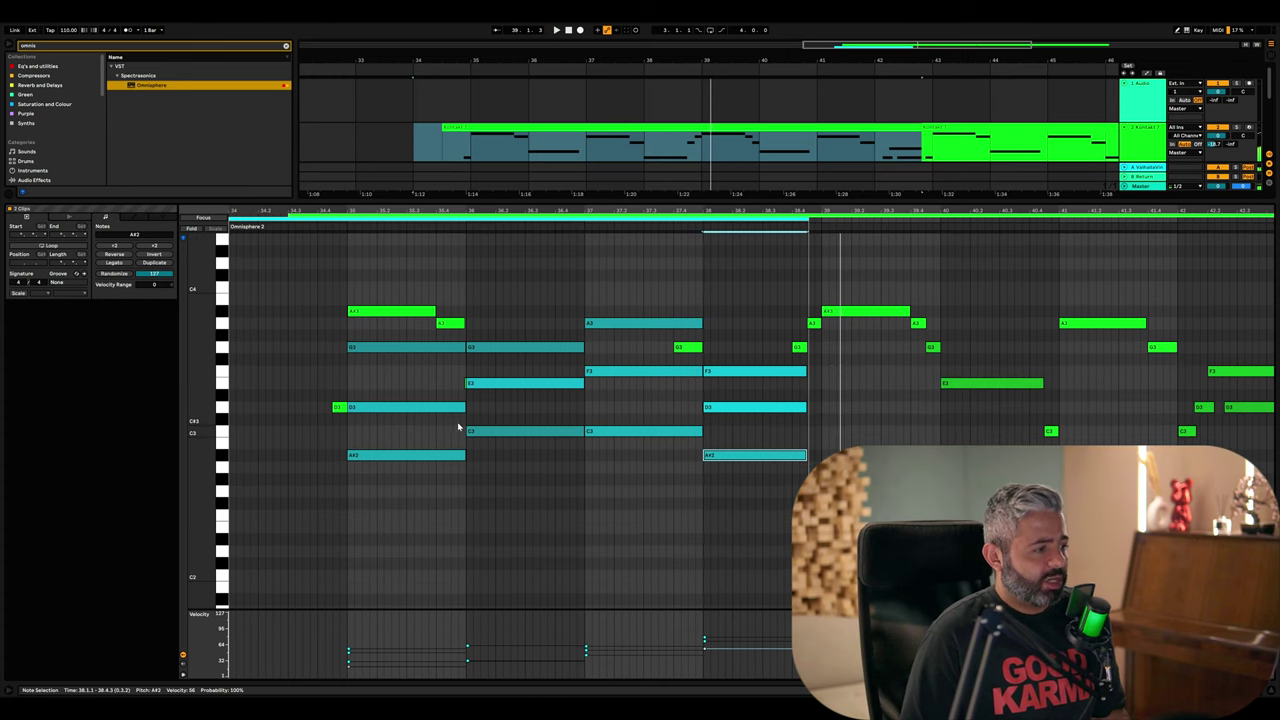
pyautogui.scroll(-2, 457, 427)
pyautogui.moveTo(366, 299); pyautogui.dragTo(374, 591)
pyautogui.click(323, 223)
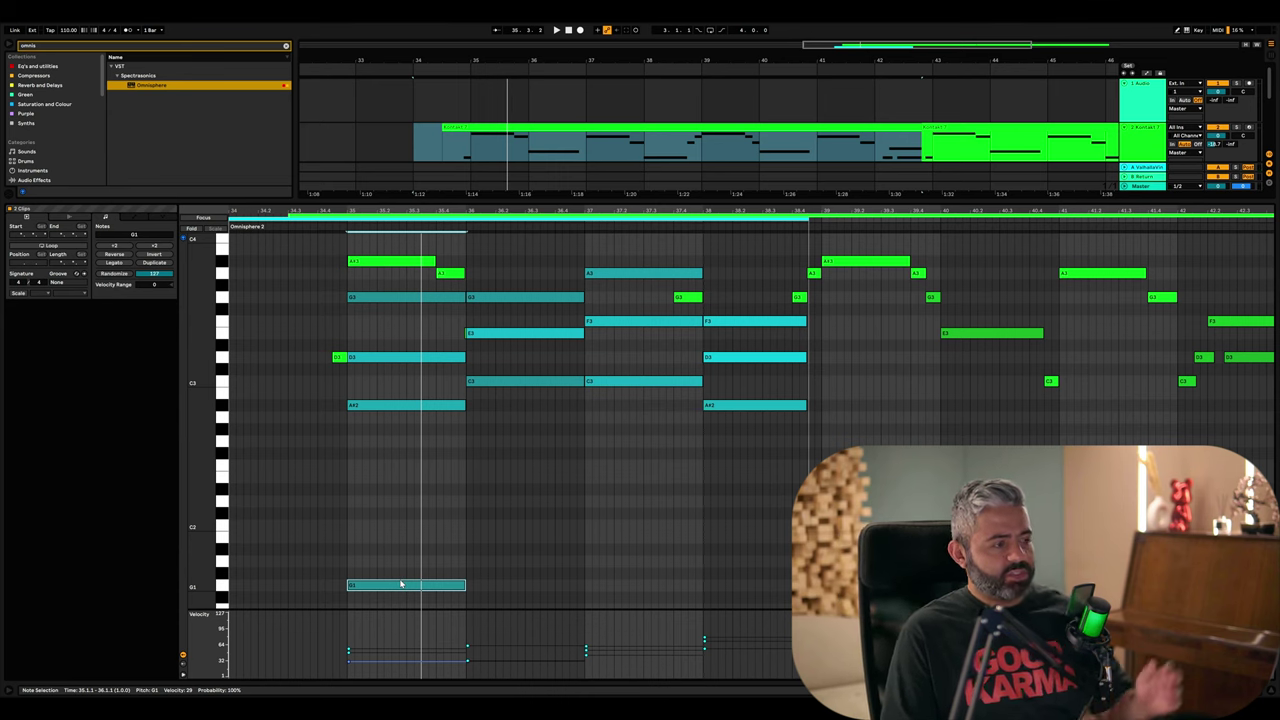
# - Compare the first chord's A#2, D3 and G3 with its G1 bass note by selecting each group in turn
pyautogui.click(412, 392)
pyautogui.keyDown('shift'); pyautogui.click(412, 302); pyautogui.keyUp('shift')
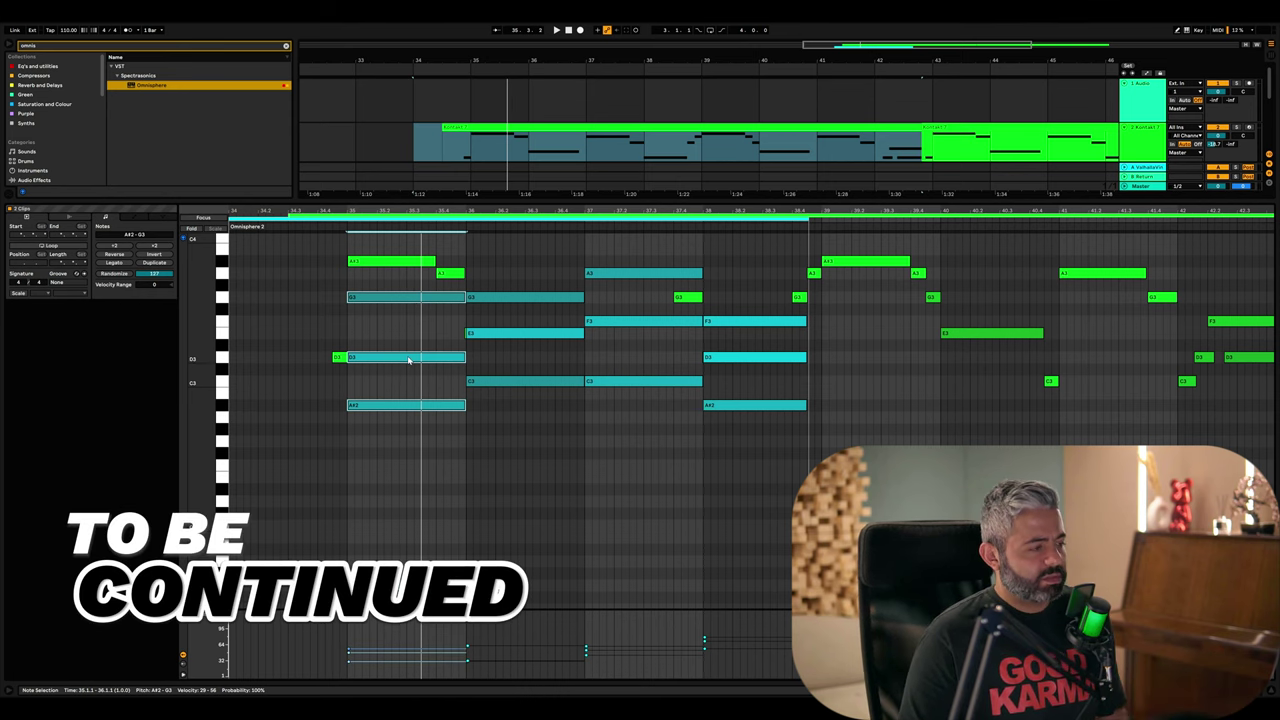
pyautogui.scroll(2, 405, 380)
pyautogui.scroll(-2, 385, 448)
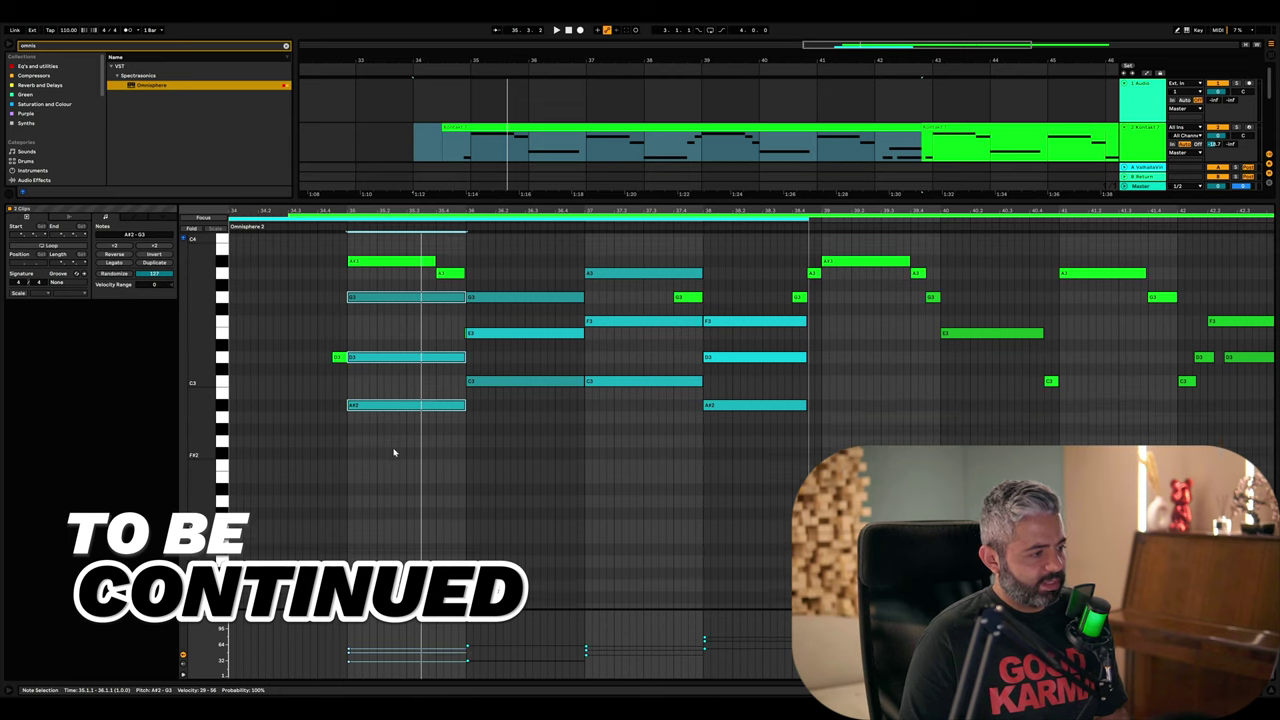
pyautogui.click(385, 562)
pyautogui.scroll(1, 404, 495)
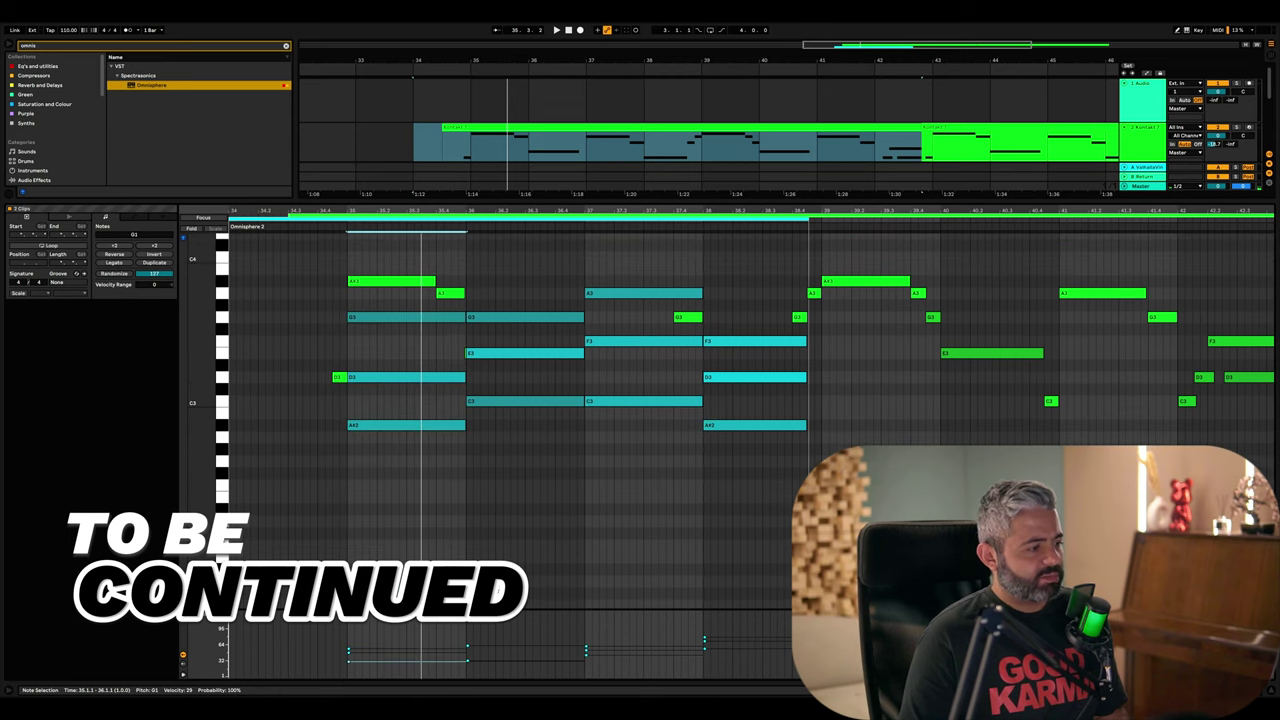